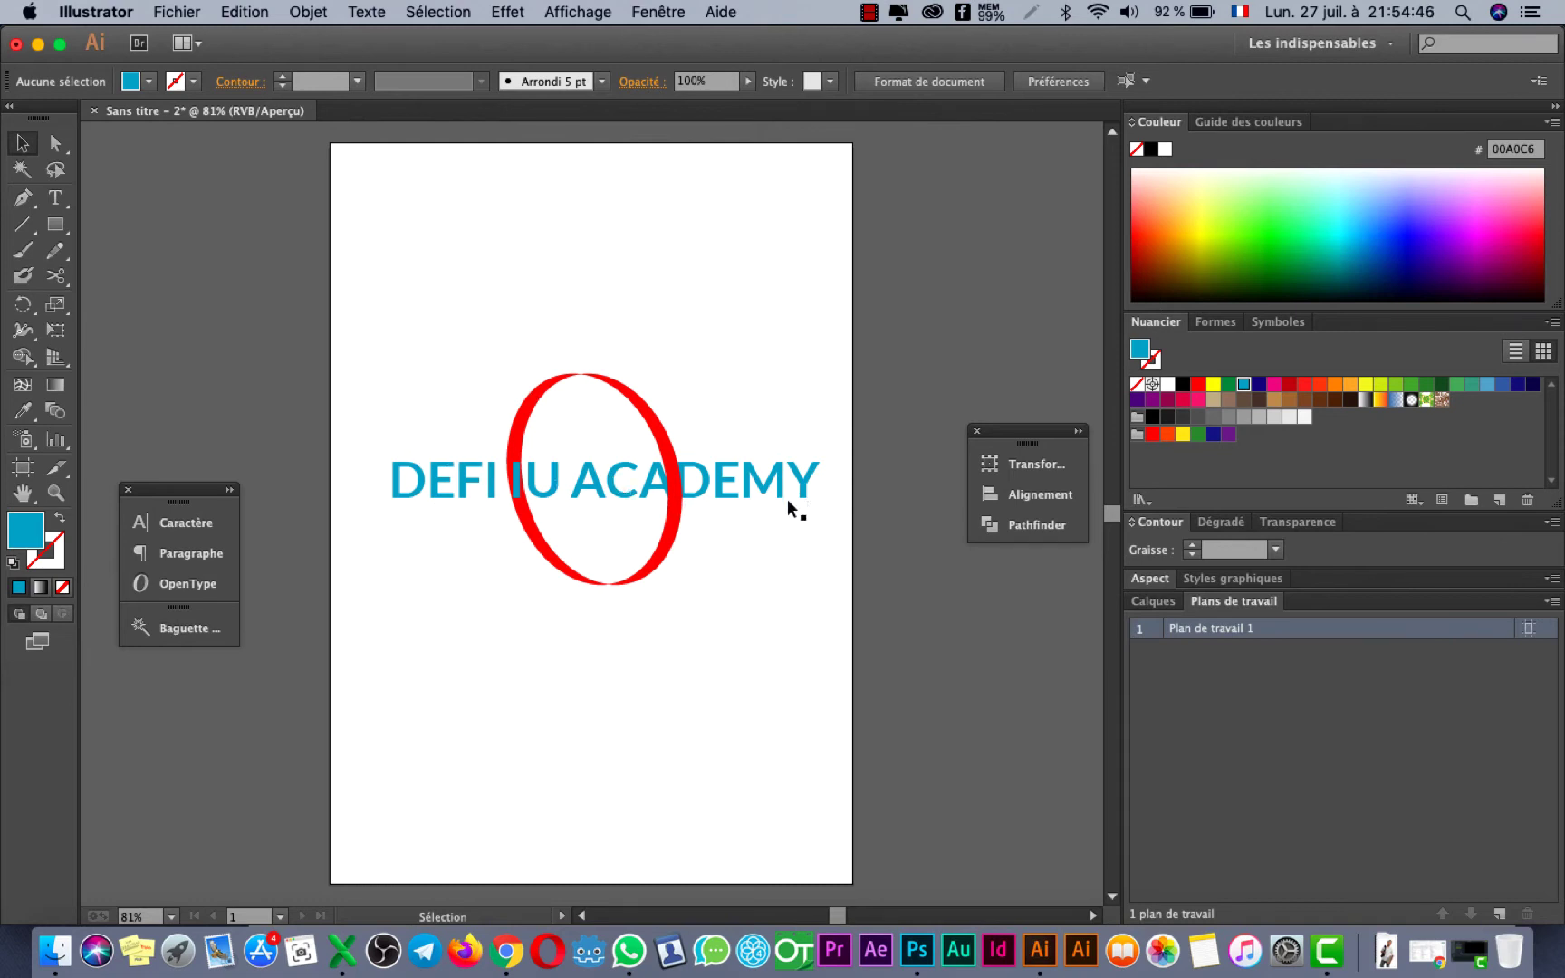
{"action": "left_click", "coordinate": [472, 481]}
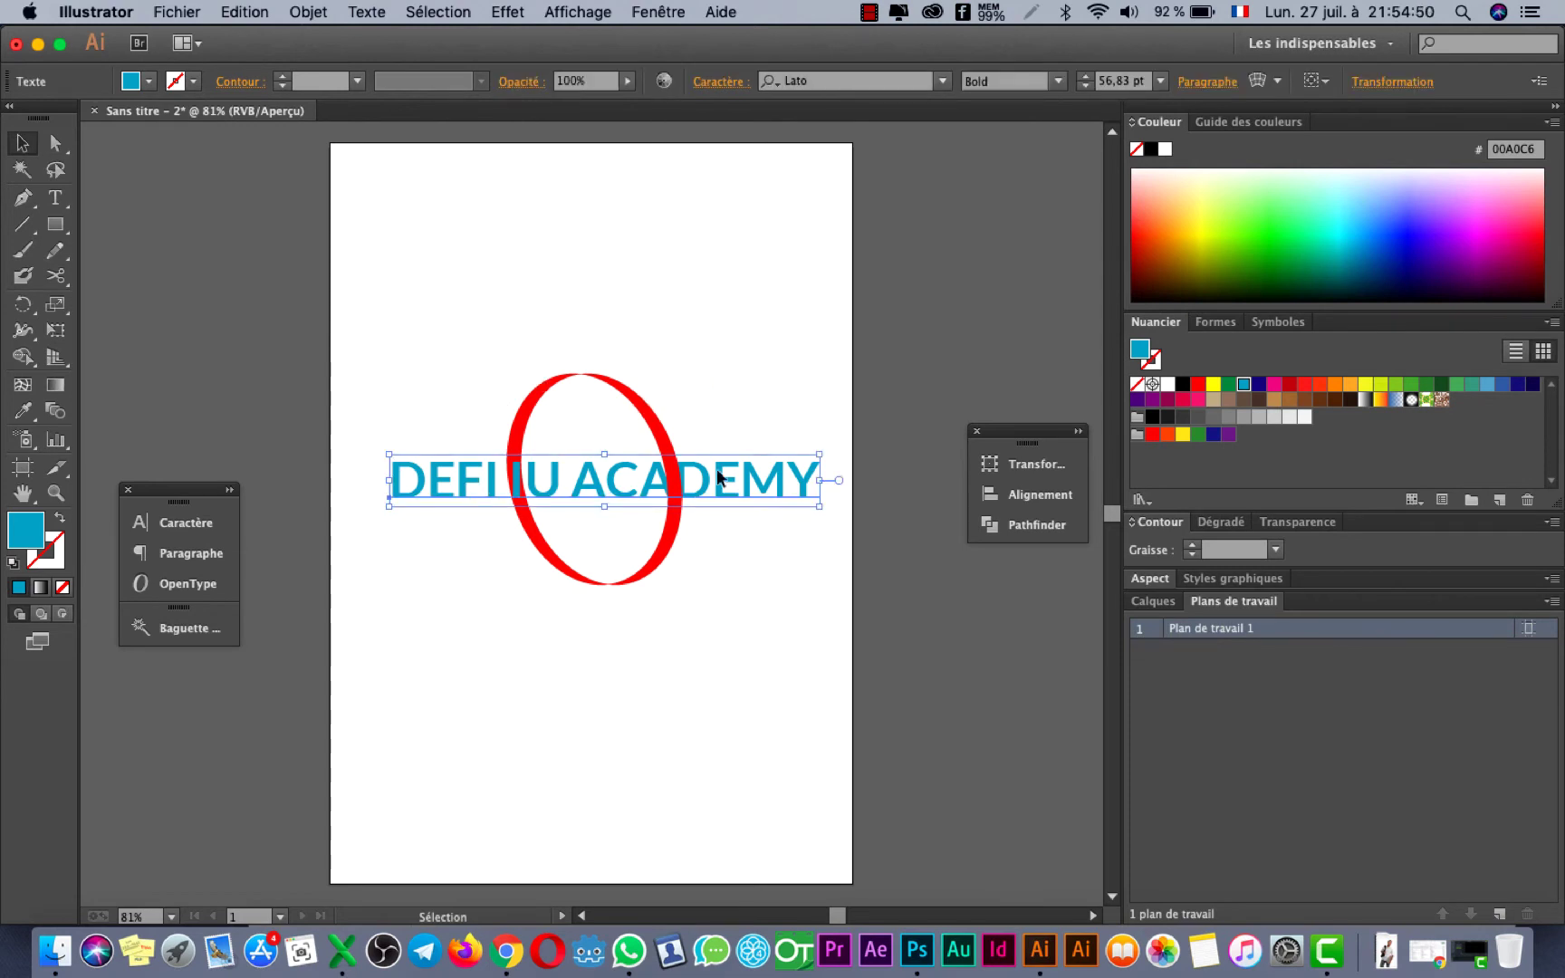
{"action": "left_click", "coordinate": [526, 421]}
{"action": "left_click_drag", "start_coordinate": [522, 428], "coordinate": [603, 427]}
{"action": "key", "text": "super+z"}
{"action": "left_click", "coordinate": [541, 622]}
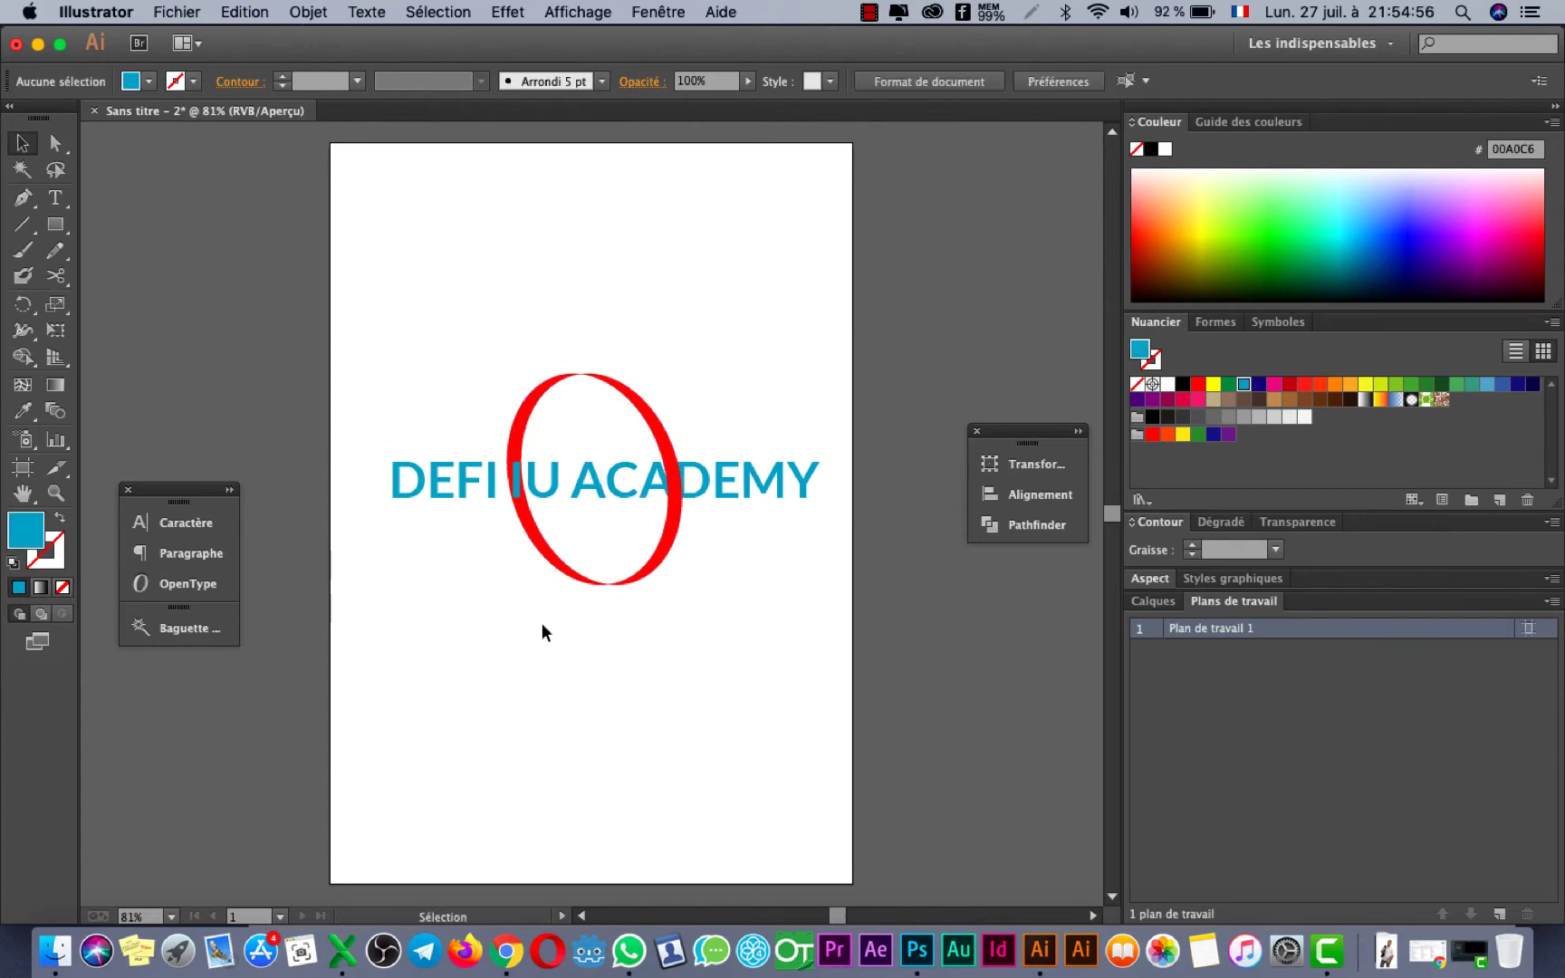
Move the finished logo, text and red ring together, off the artboard to its right to clear the page
{"action": "key", "text": "super+a"}
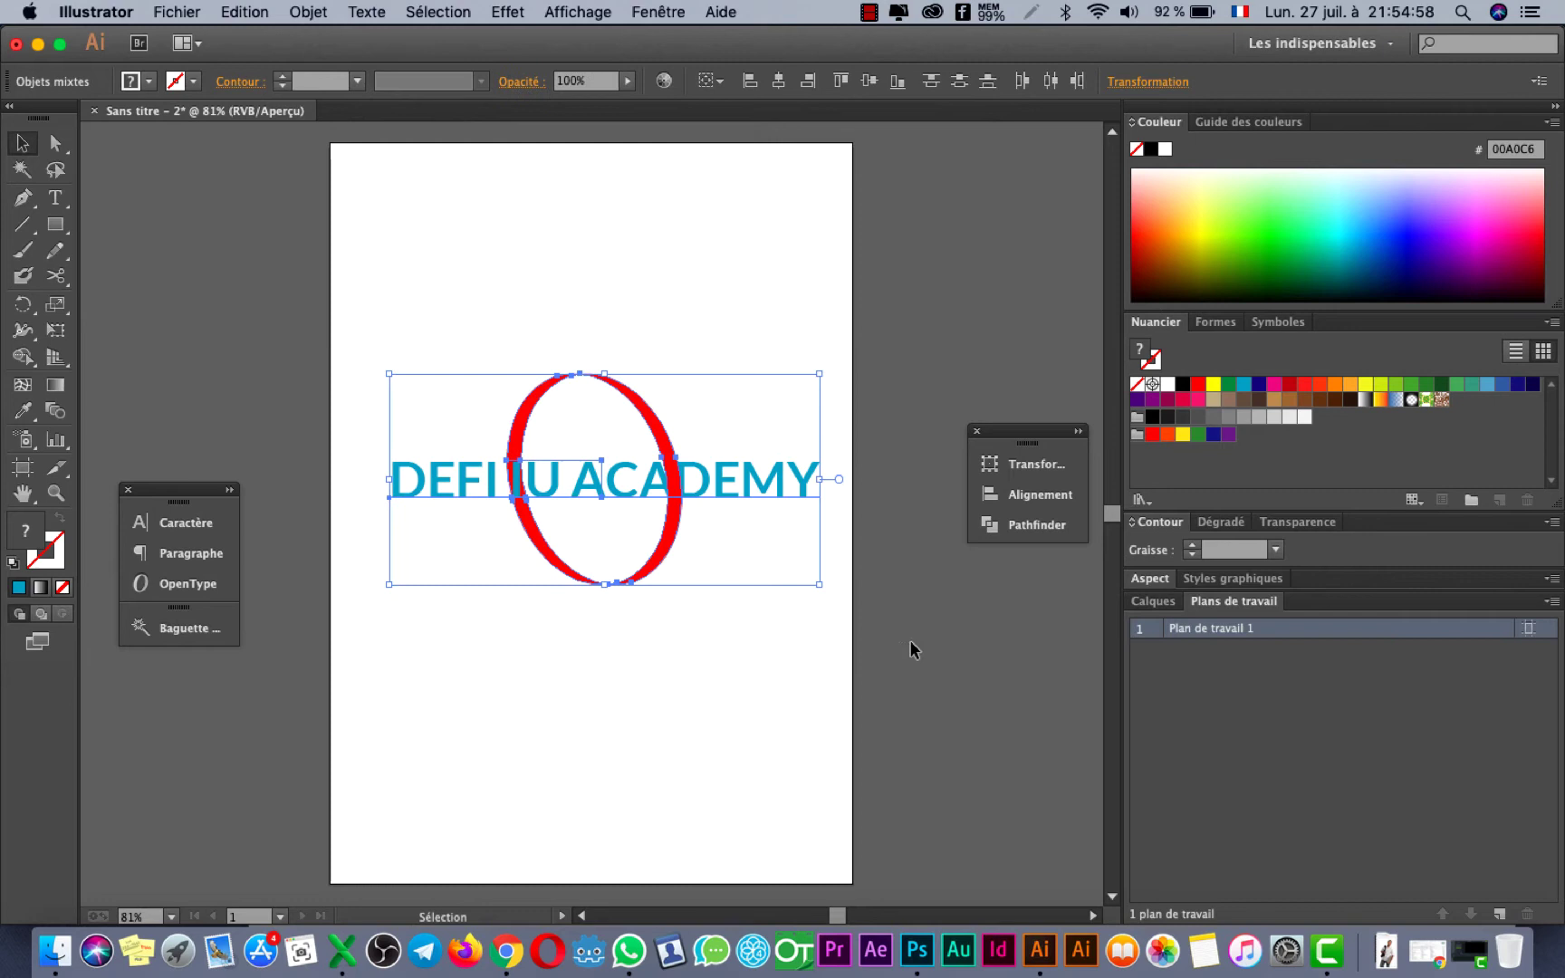
{"action": "left_click_drag", "start_coordinate": [623, 504], "coordinate": [906, 639]}
{"action": "left_click", "coordinate": [717, 415]}
{"action": "left_click_drag", "start_coordinate": [468, 472], "coordinate": [644, 465]}
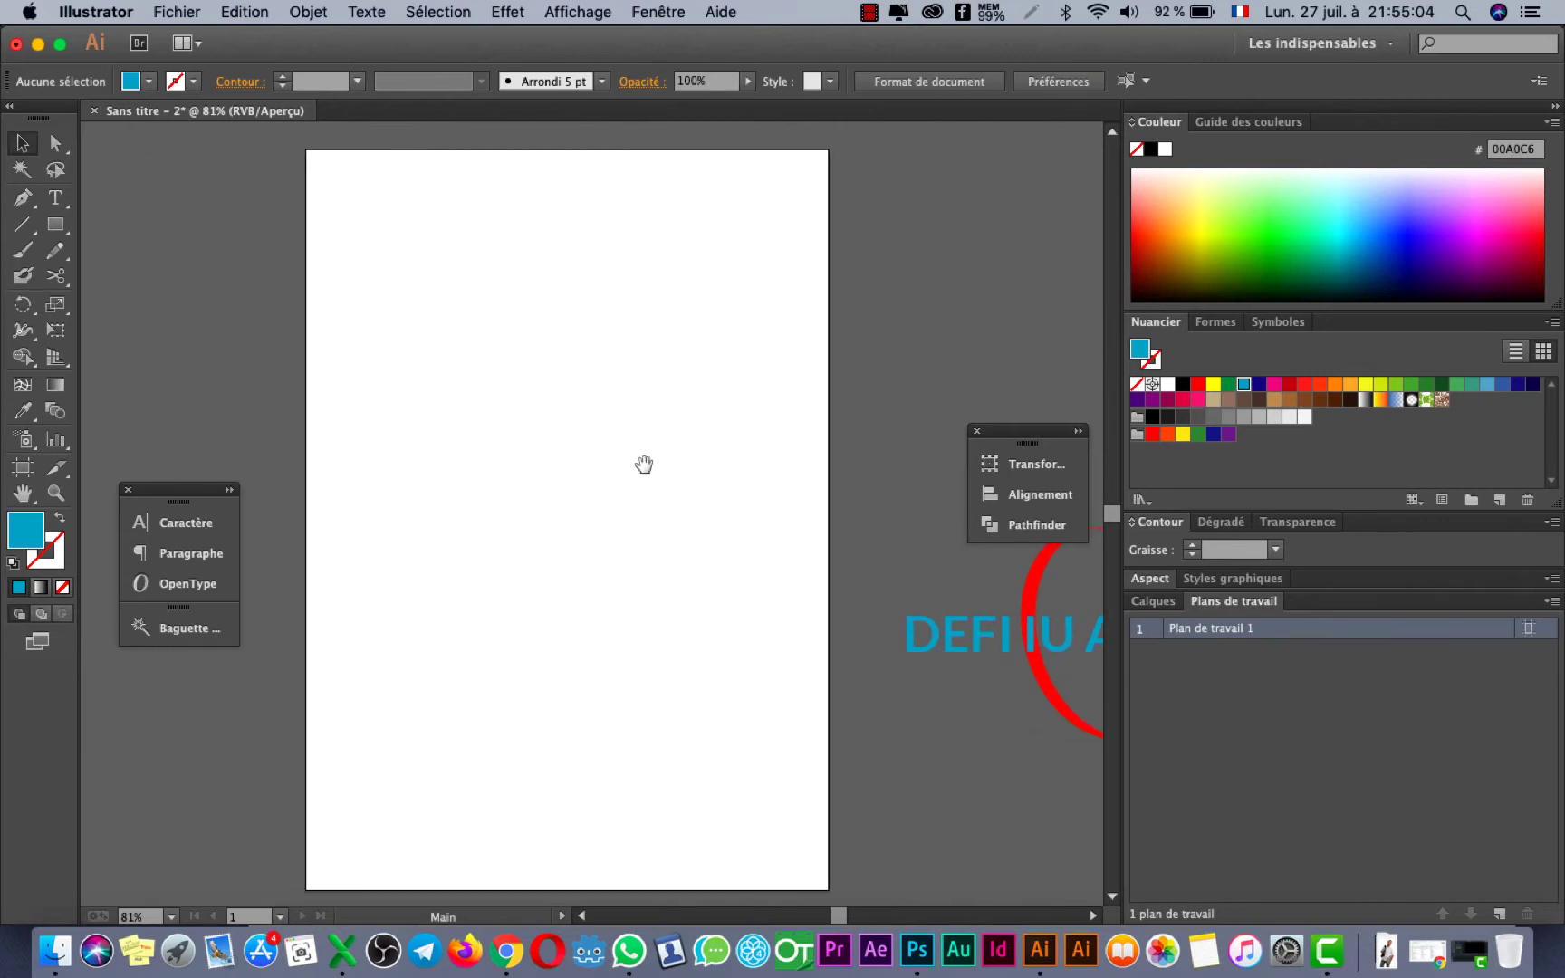
Add a point text reading "DEFI IU ACADEMY" on the empty page
{"action": "left_click", "coordinate": [59, 196]}
{"action": "left_click", "coordinate": [399, 470]}
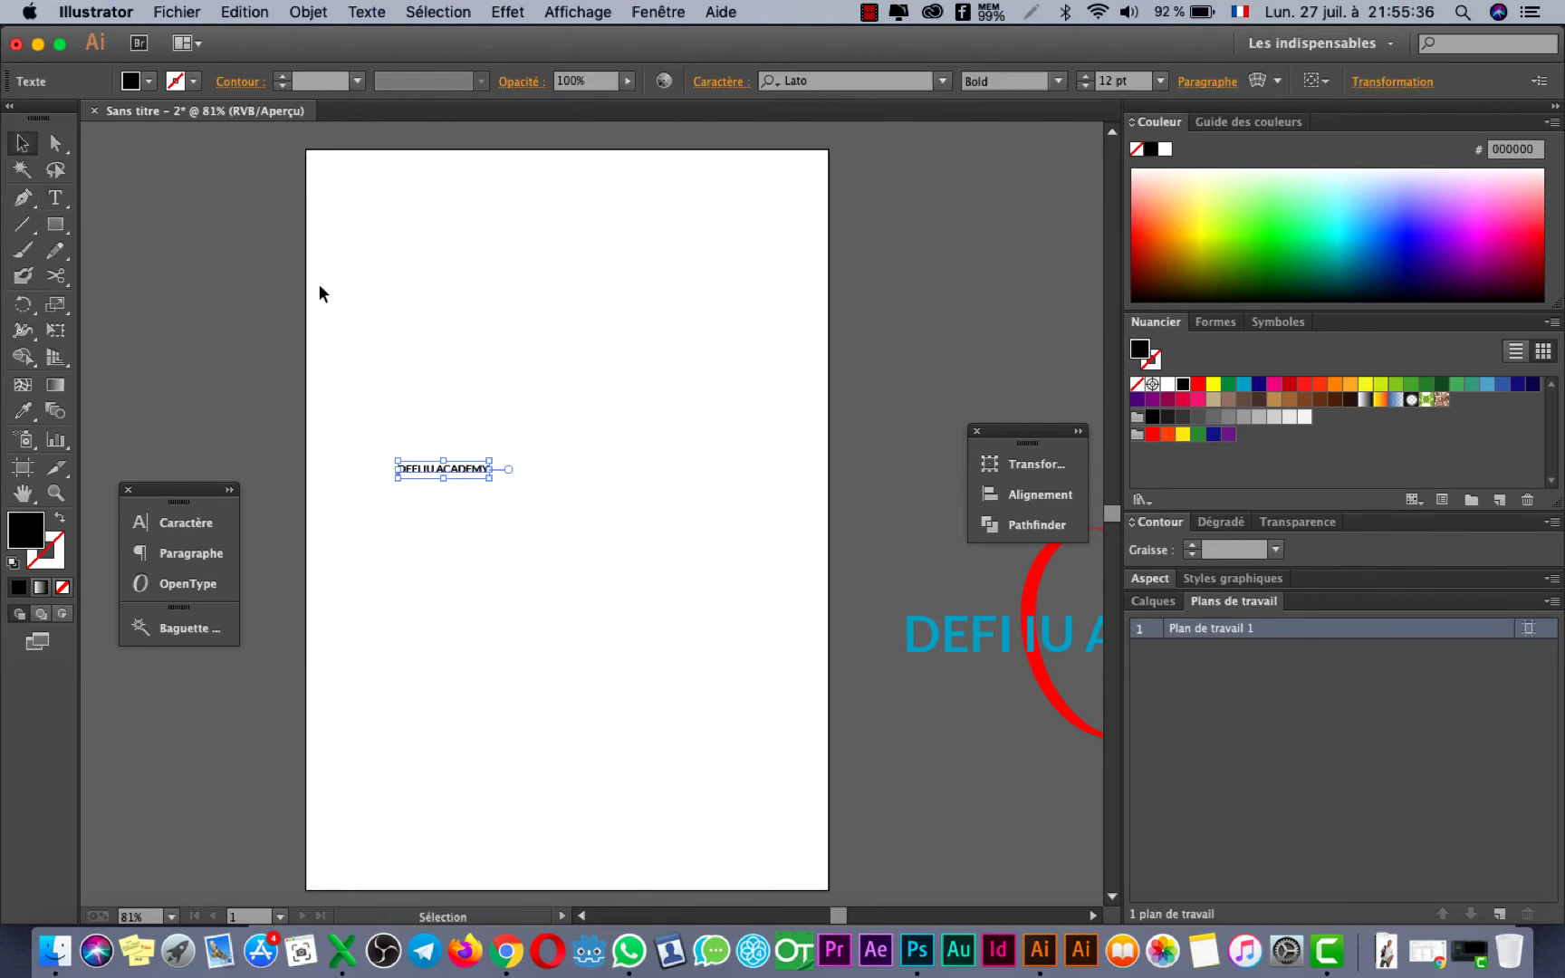
{"action": "left_click", "coordinate": [266, 239]}
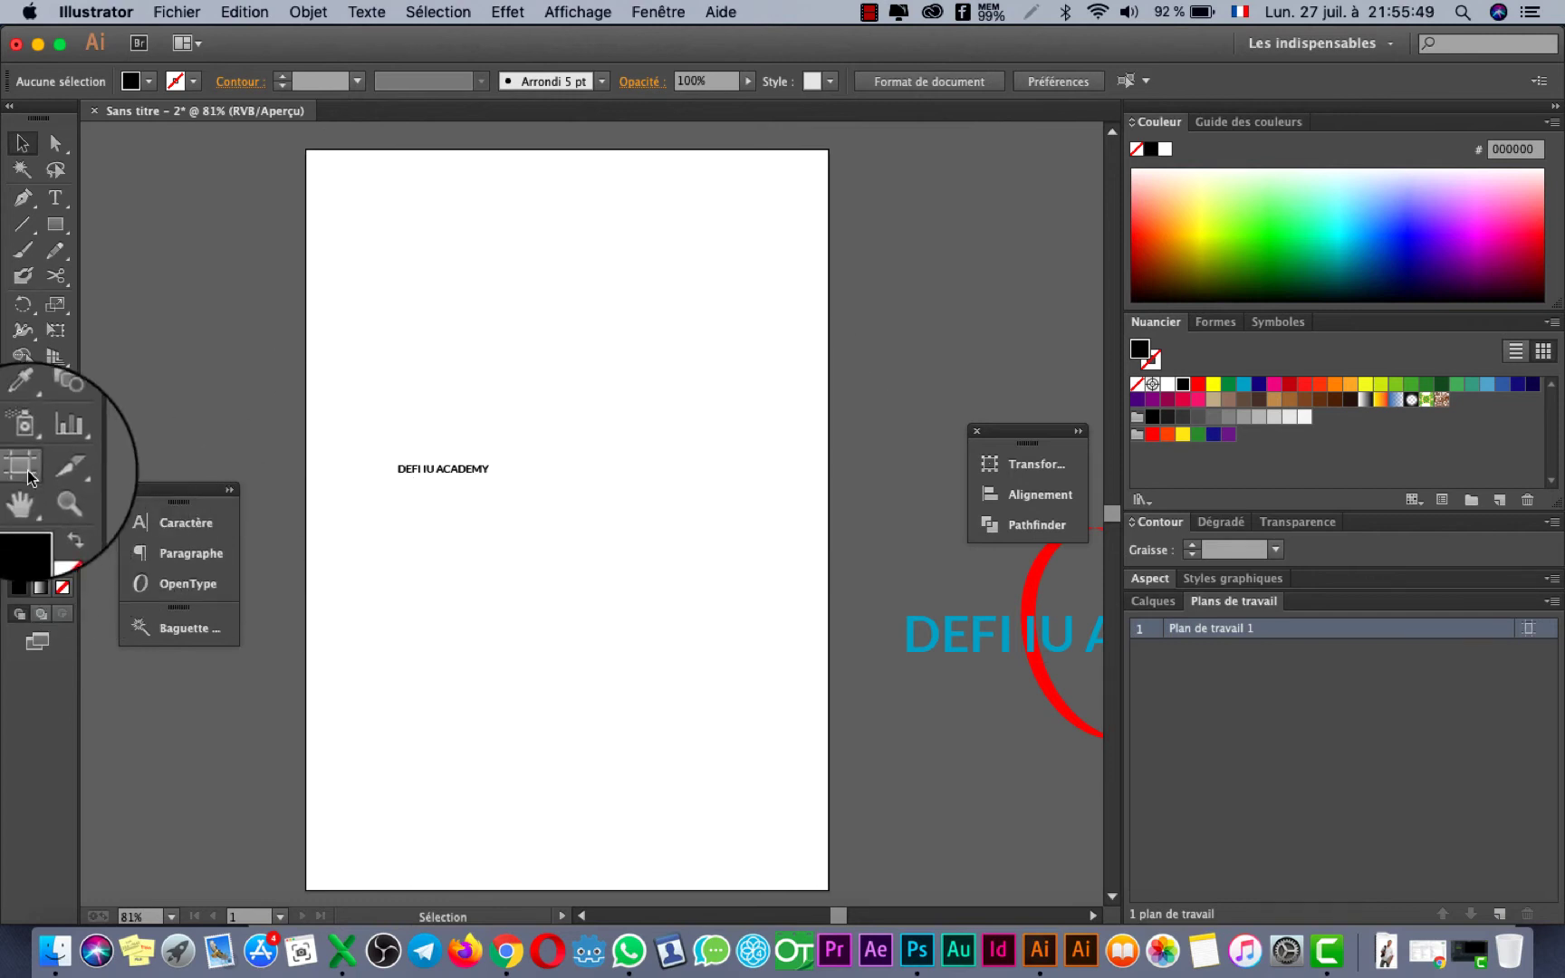
Change the A4 artboard to landscape orientation, 297 mm wide by 210 mm high
{"action": "left_click", "coordinate": [28, 471]}
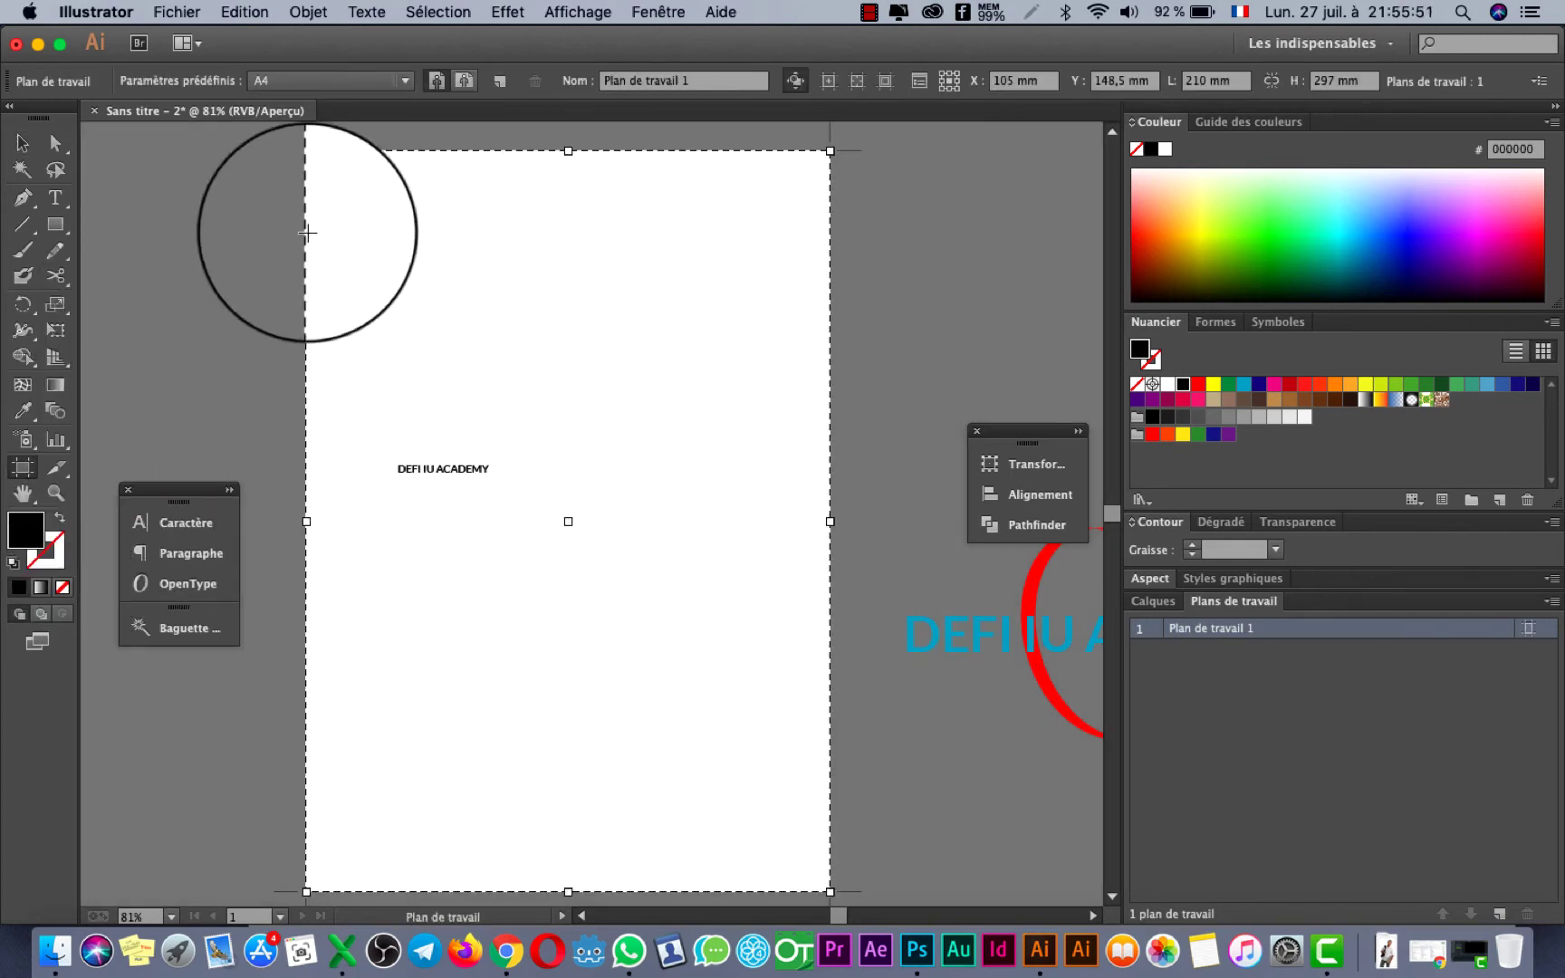
{"action": "left_click", "coordinate": [464, 81]}
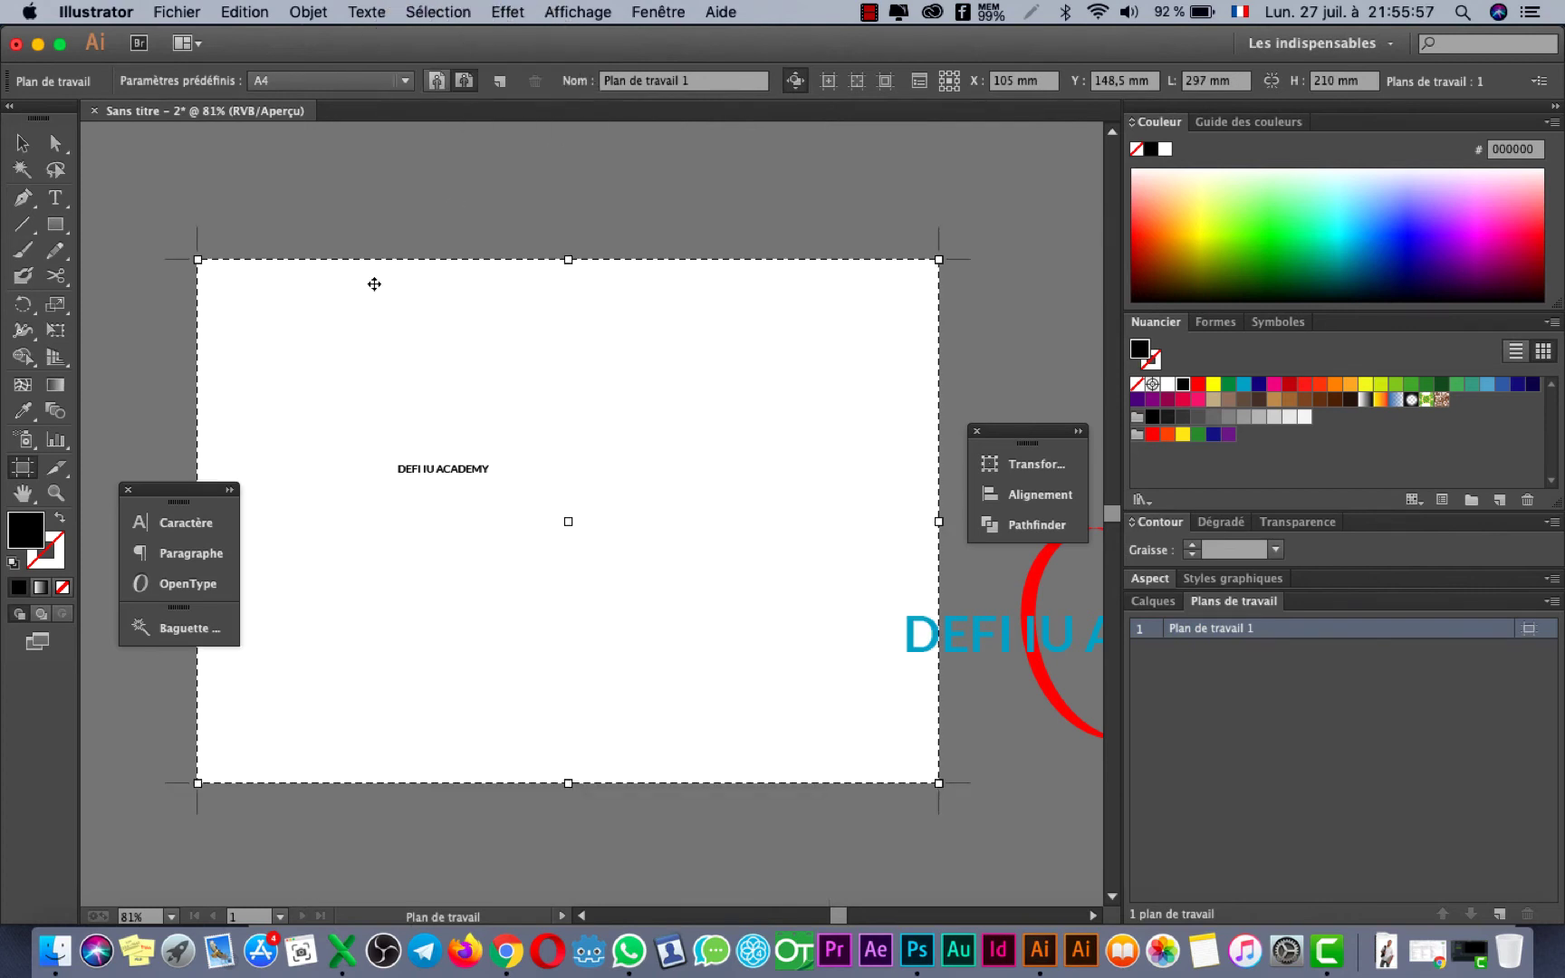
{"action": "left_click", "coordinate": [22, 142]}
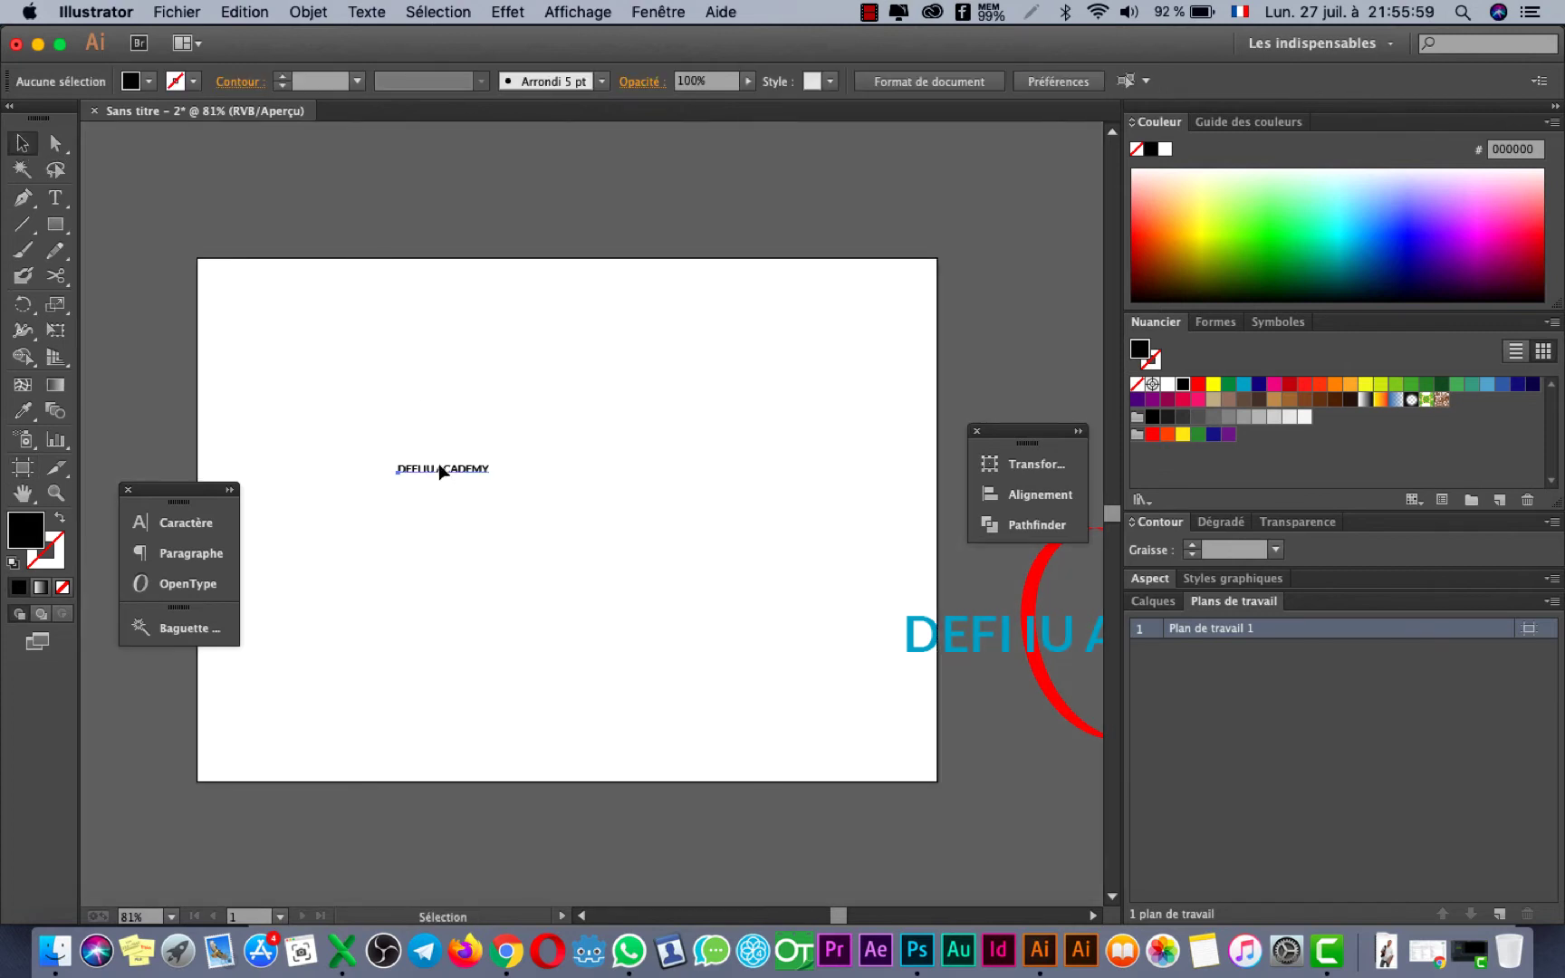
Scale the DEFI IU ACADEMY text up to about 63.7 pt and place it around the middle of the page
{"action": "left_click", "coordinate": [443, 471]}
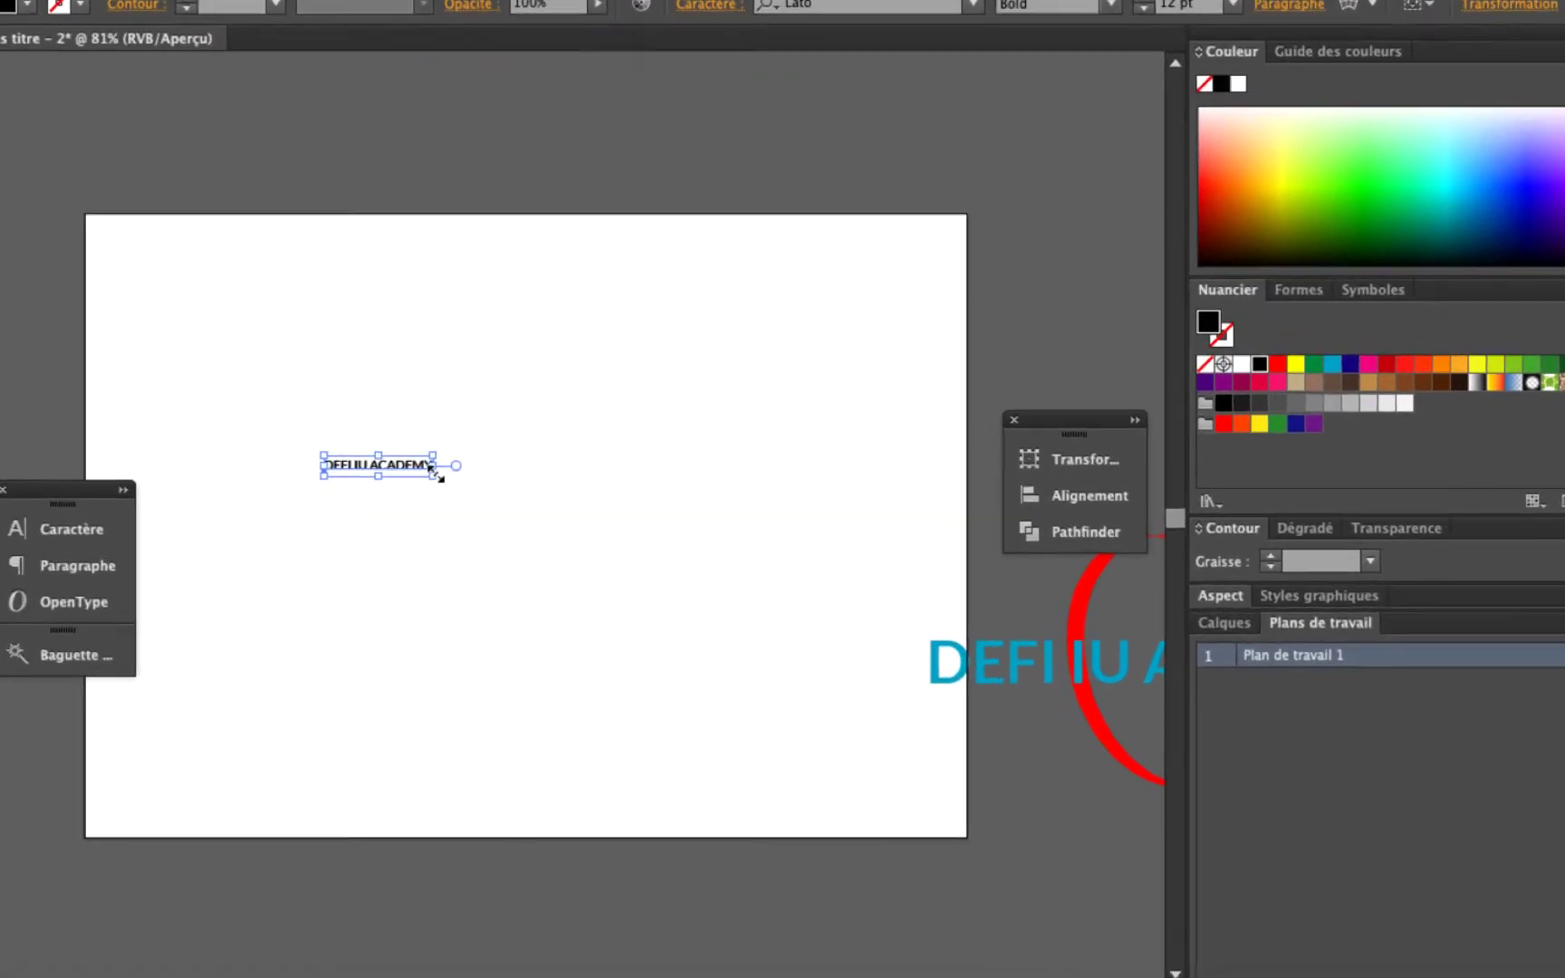
{"action": "left_click_drag", "start_coordinate": [437, 475], "coordinate": [901, 719]}
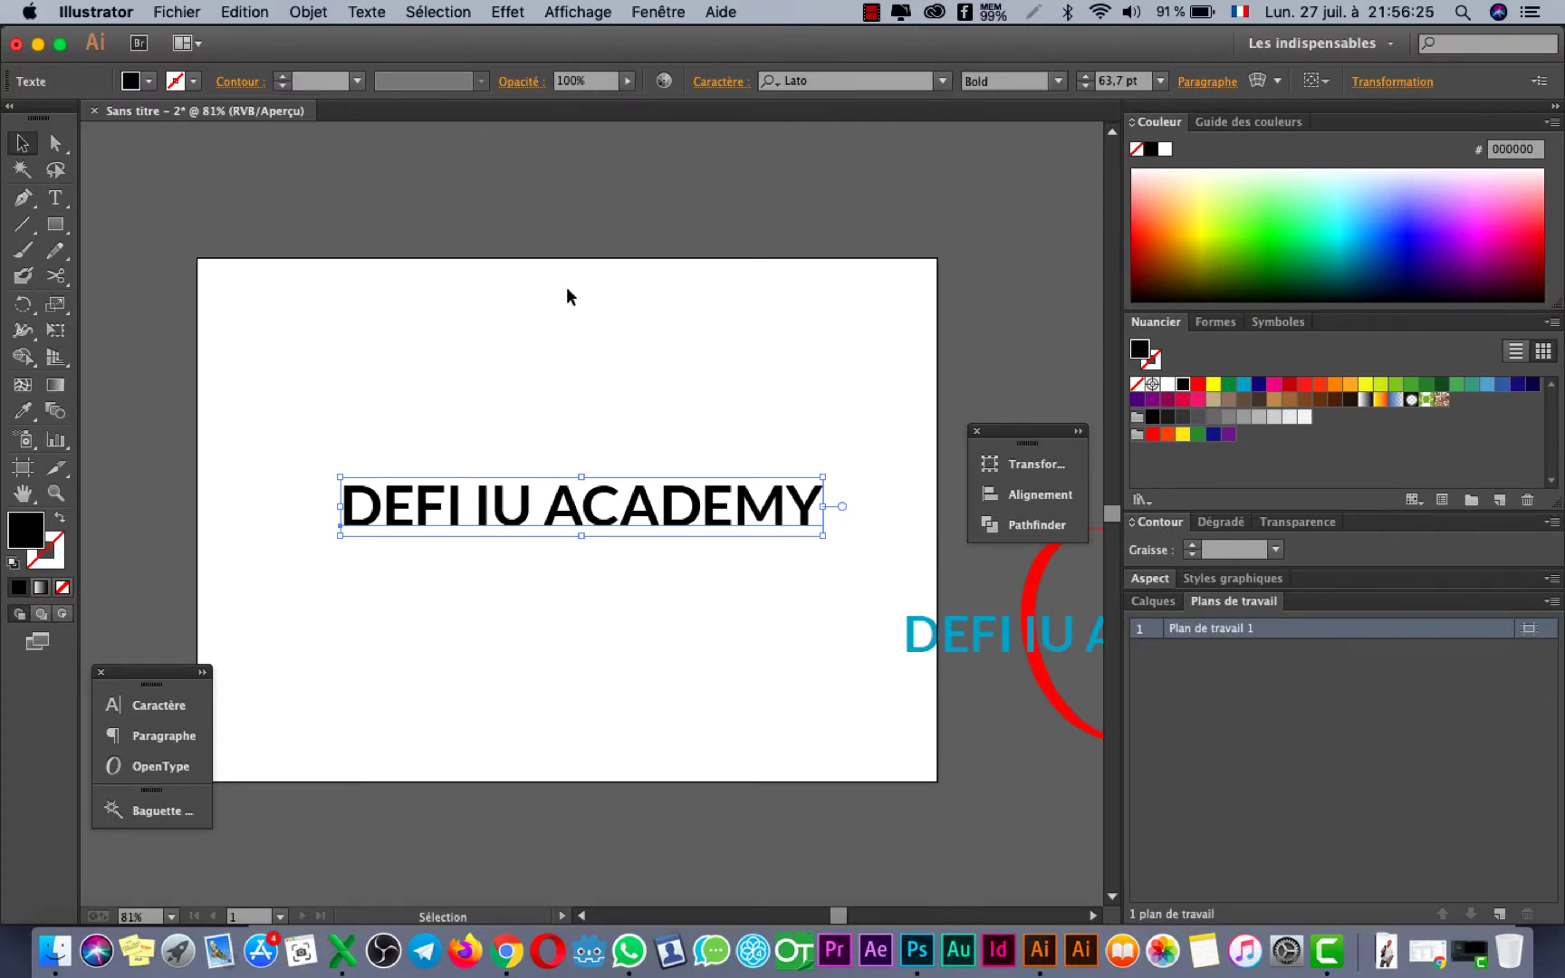
{"action": "left_click_drag", "start_coordinate": [580, 505], "coordinate": [584, 513]}
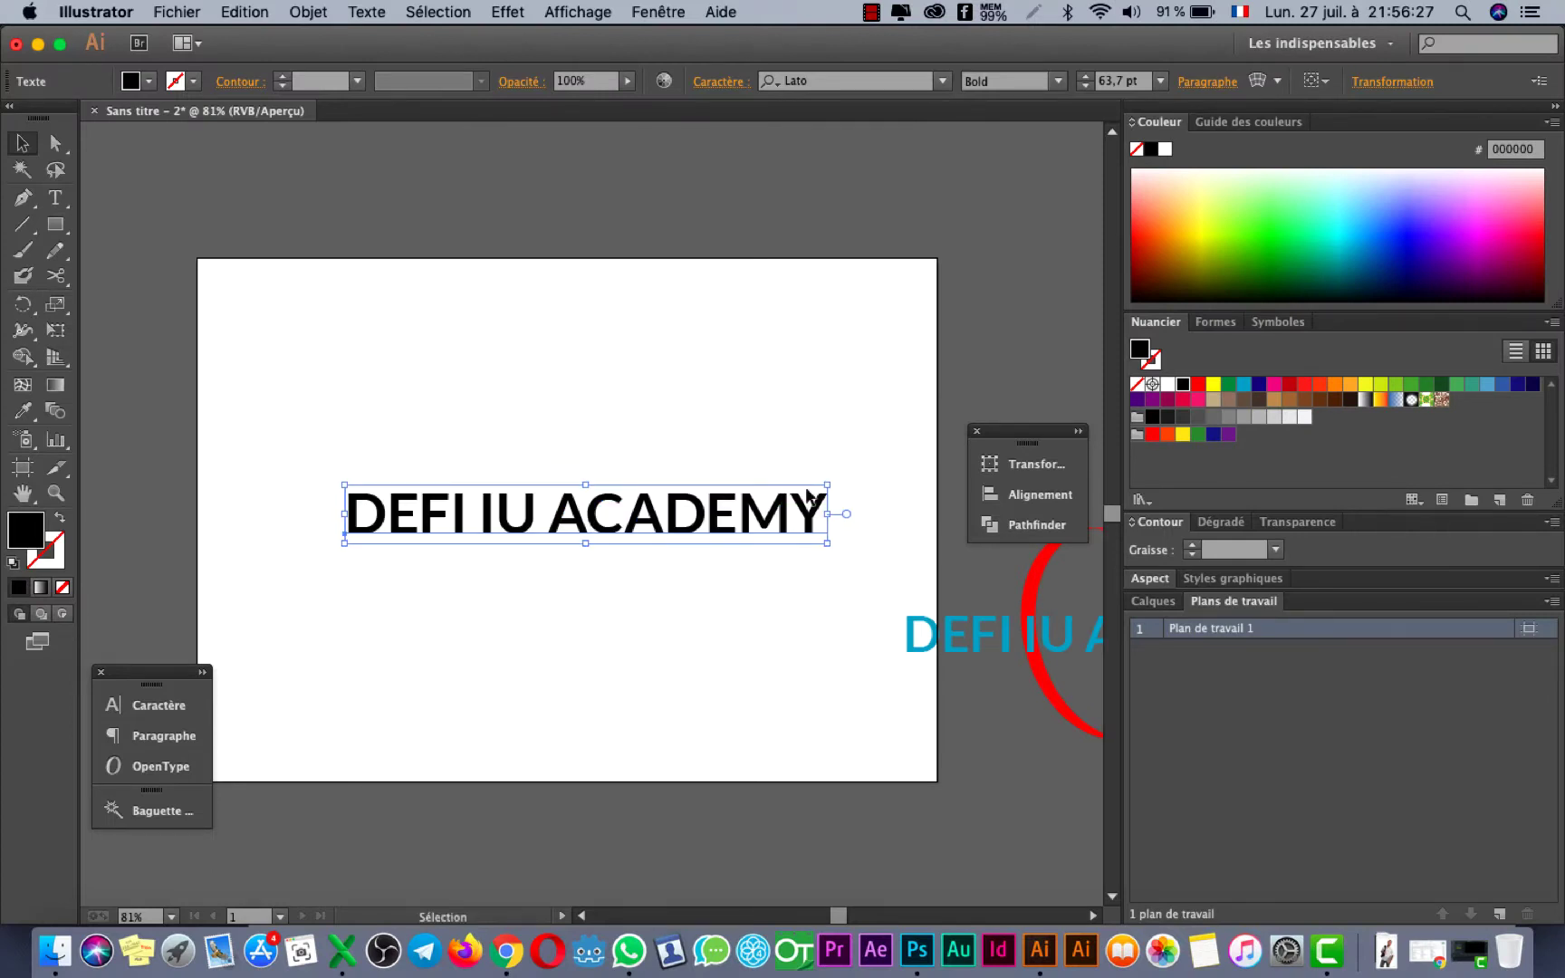
Fill the new DEFI IU ACADEMY text with the cyan-blue swatch 00A0C6
{"action": "left_click", "coordinate": [1250, 386]}
{"action": "left_click", "coordinate": [755, 590]}
{"action": "left_click", "coordinate": [528, 518]}
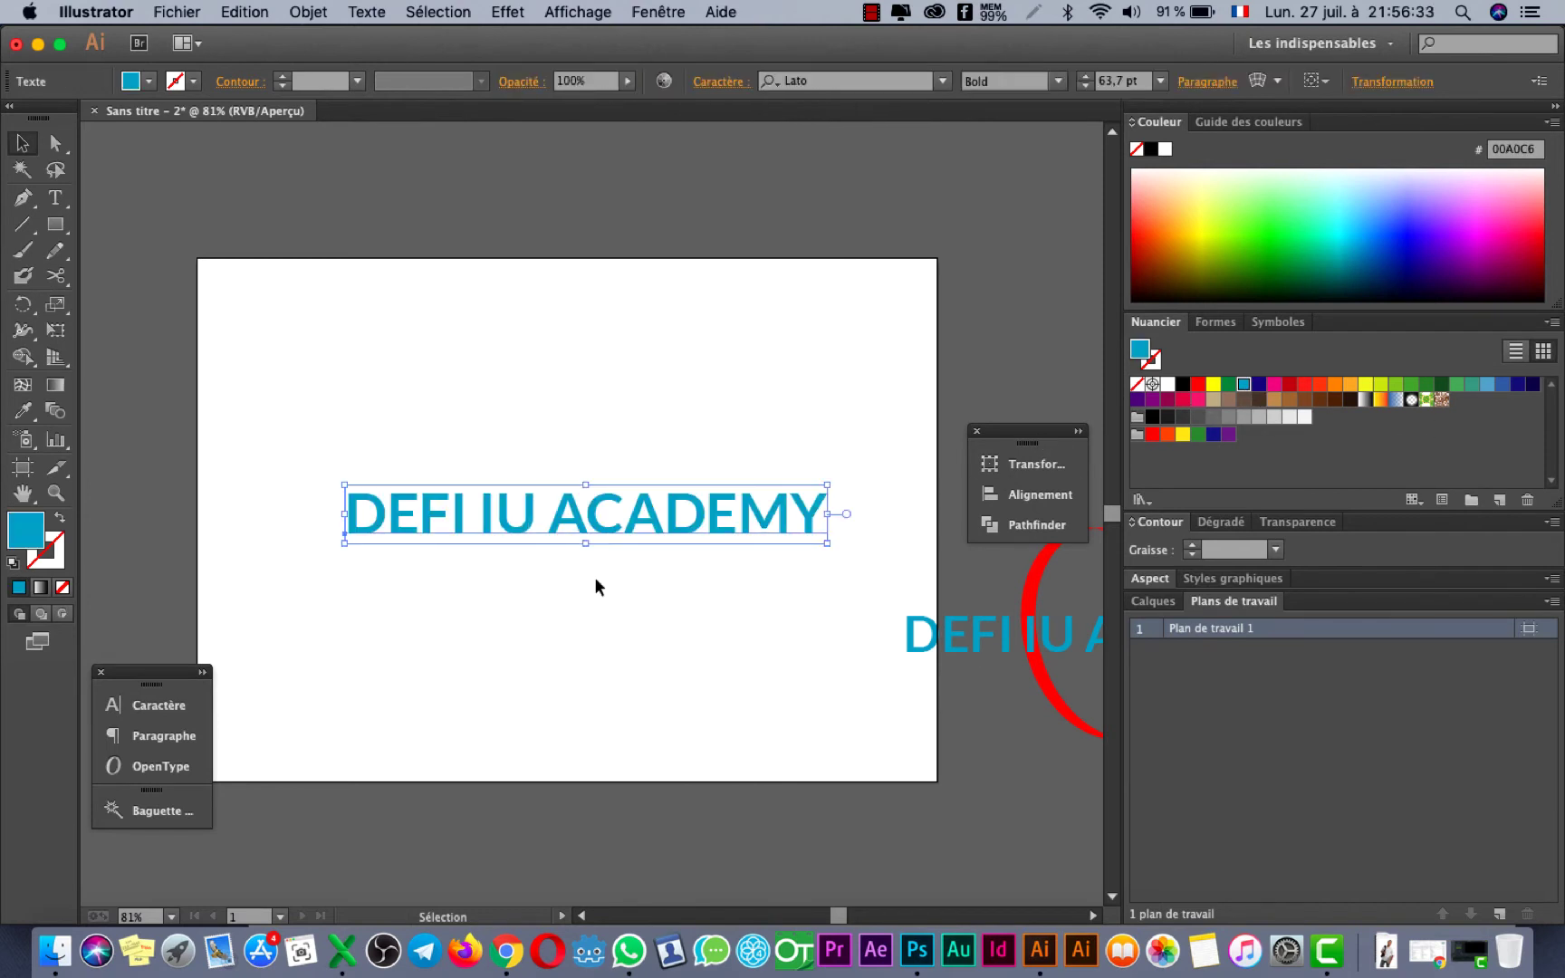
{"action": "left_click", "coordinate": [597, 589]}
Draw a large circle with the Ellipse tool, covering the beginning of the text
{"action": "key", "text": "cmd+1"}
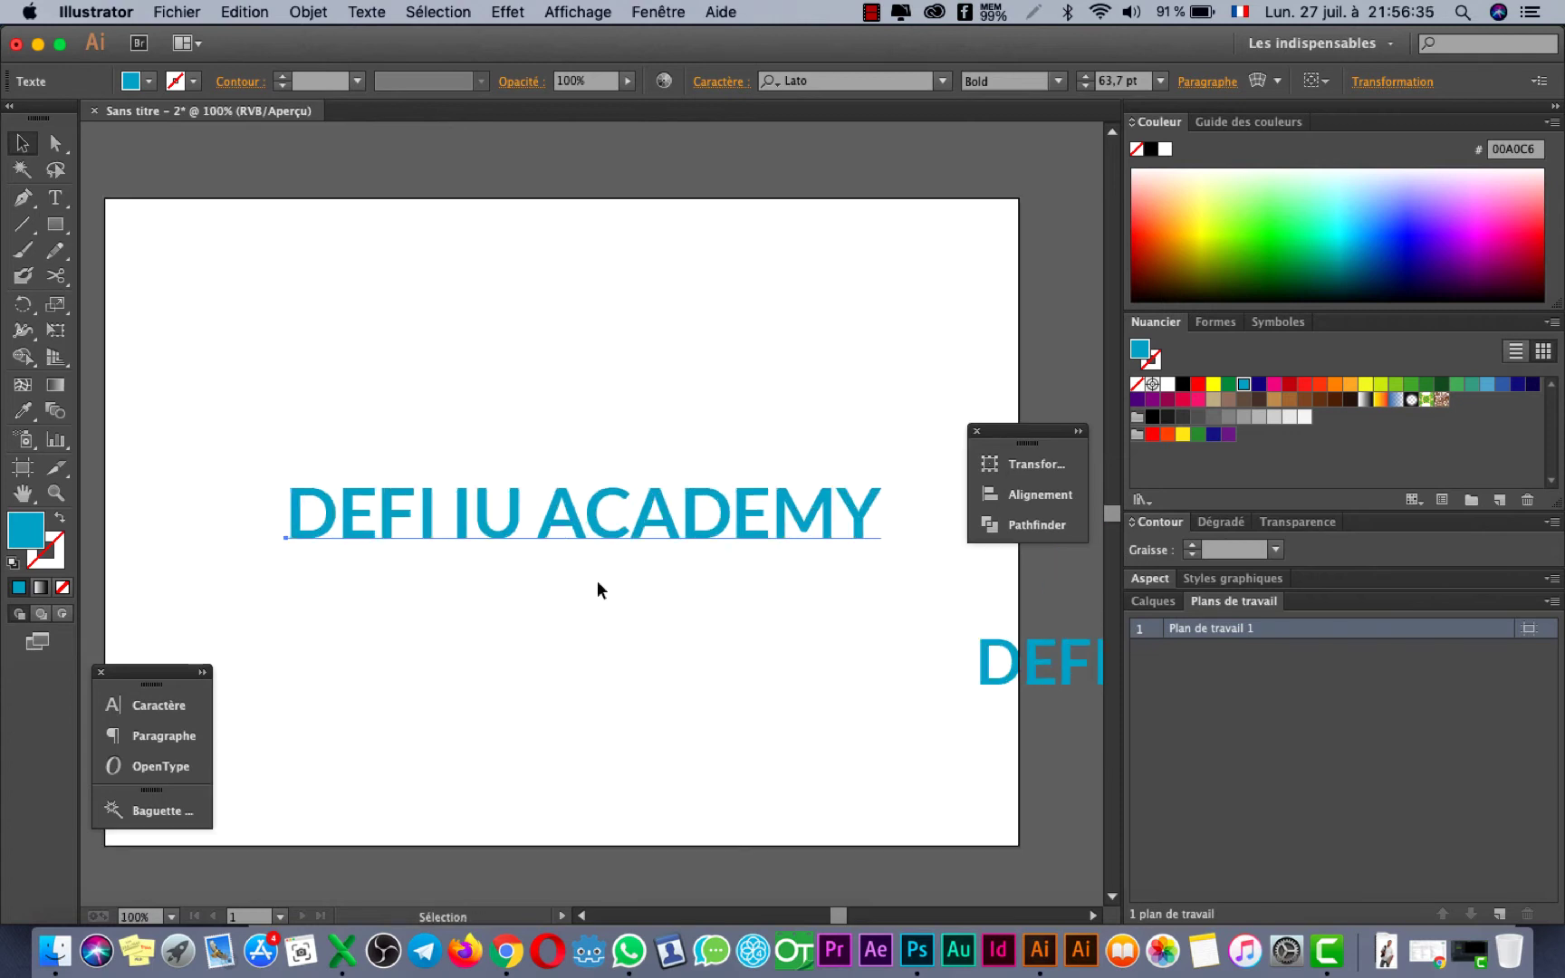
{"action": "left_click", "coordinate": [55, 224]}
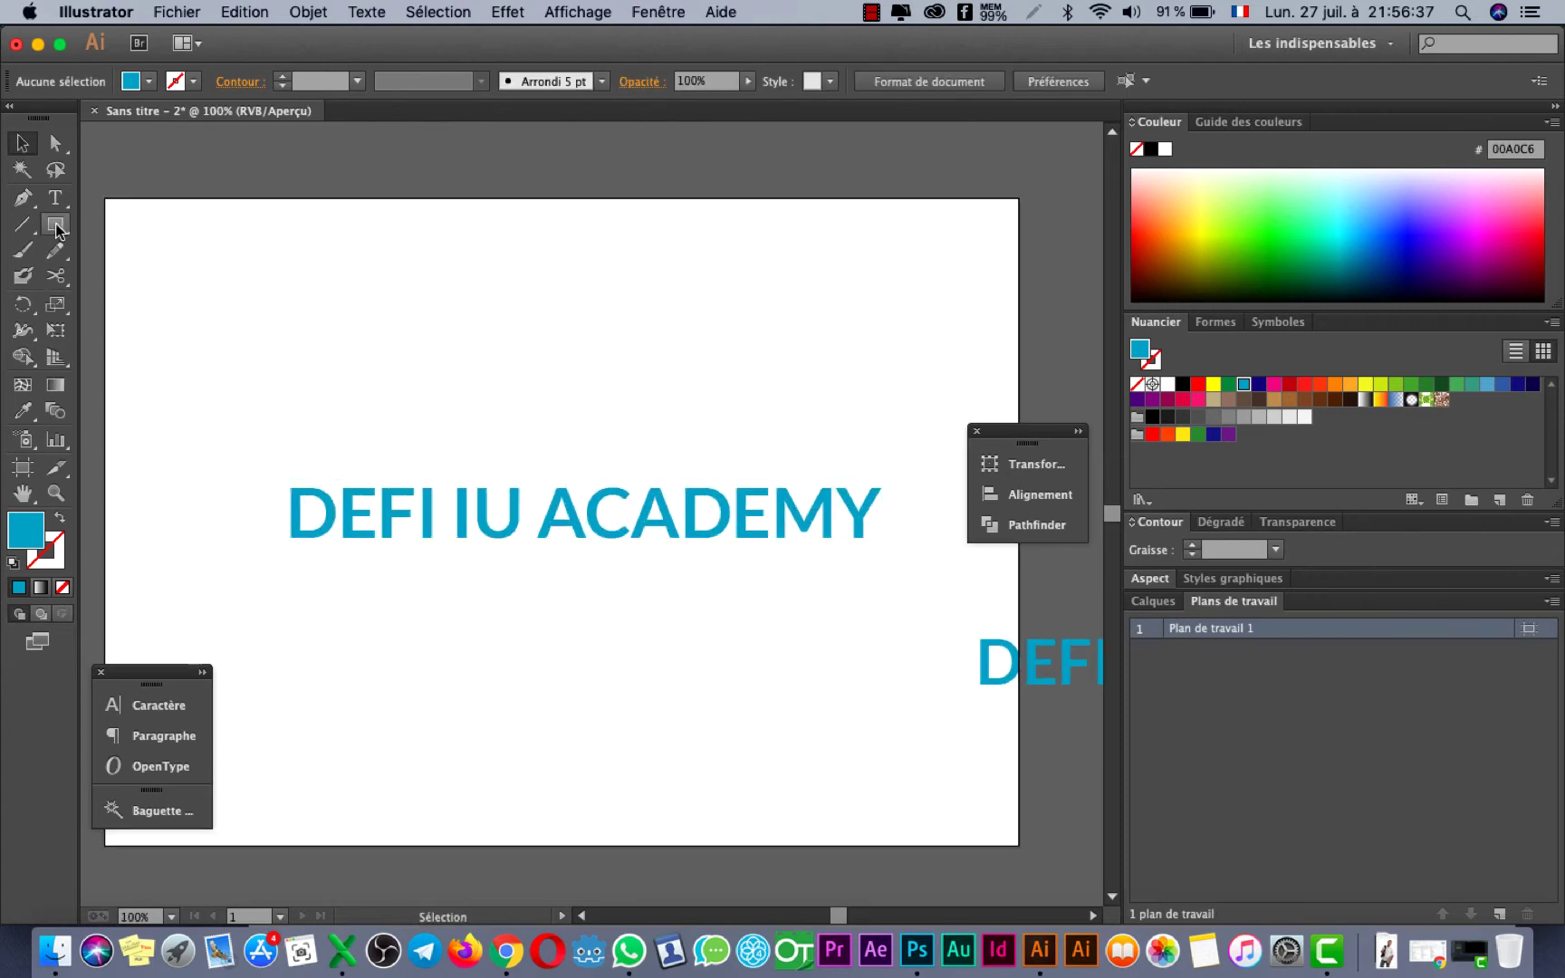
{"action": "left_click_drag", "start_coordinate": [55, 223], "coordinate": [150, 270]}
{"action": "left_click_drag", "start_coordinate": [450, 422], "coordinate": [623, 425]}
{"action": "key", "text": "c"}
{"action": "key", "text": "v"}
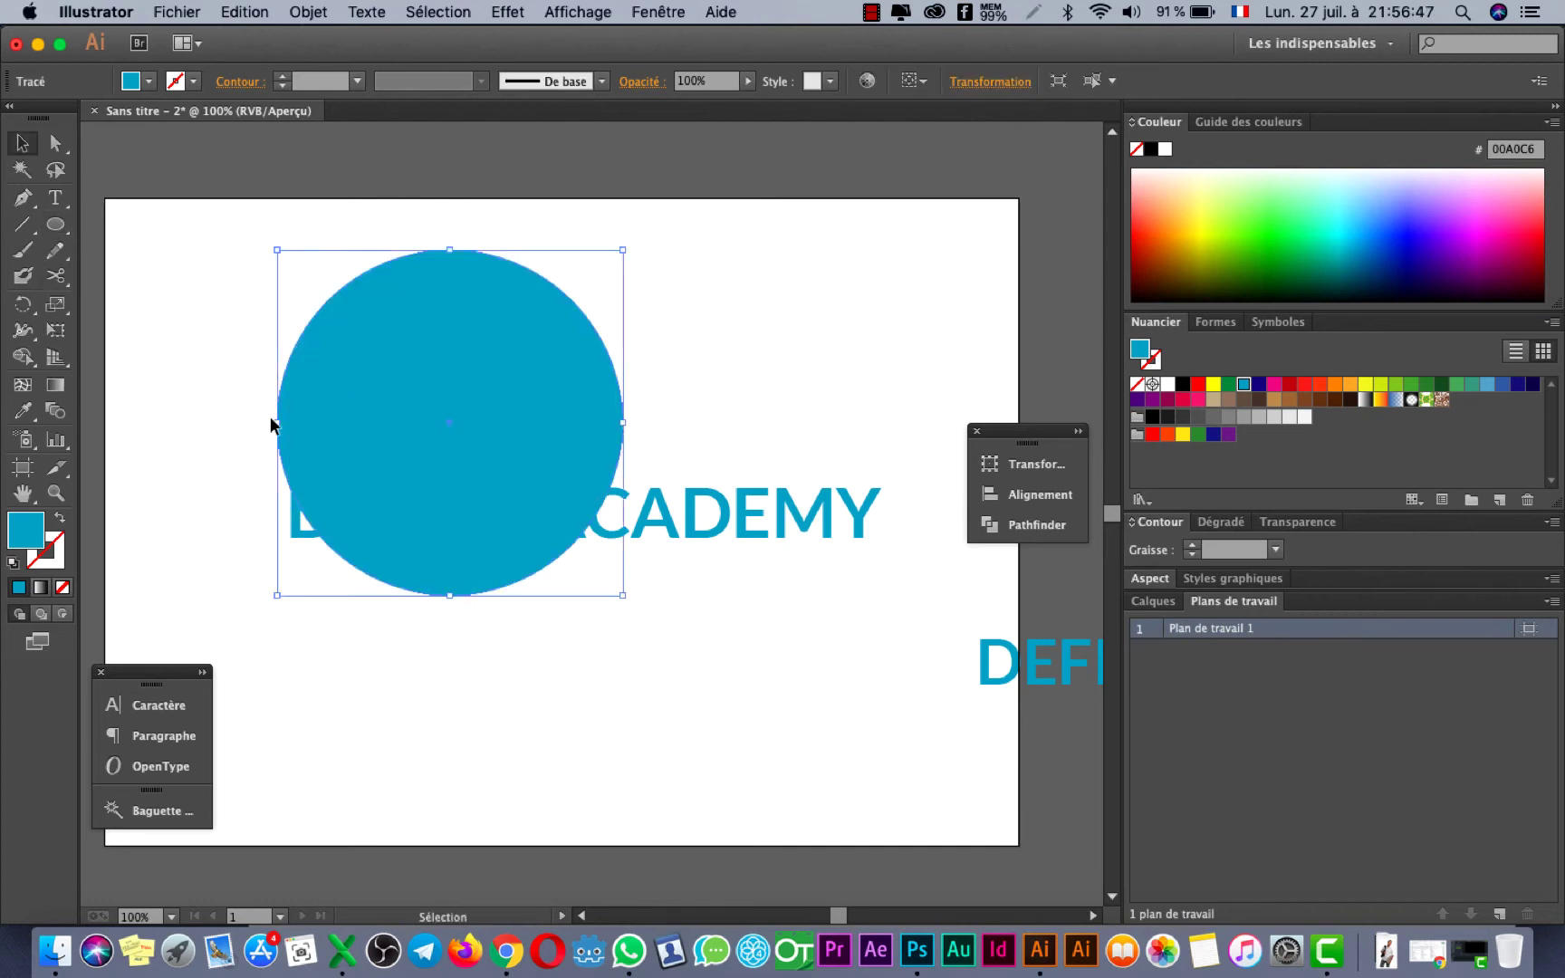
Narrow the circle into an upright ellipse and move it over the middle of the text
{"action": "left_click", "coordinate": [274, 416]}
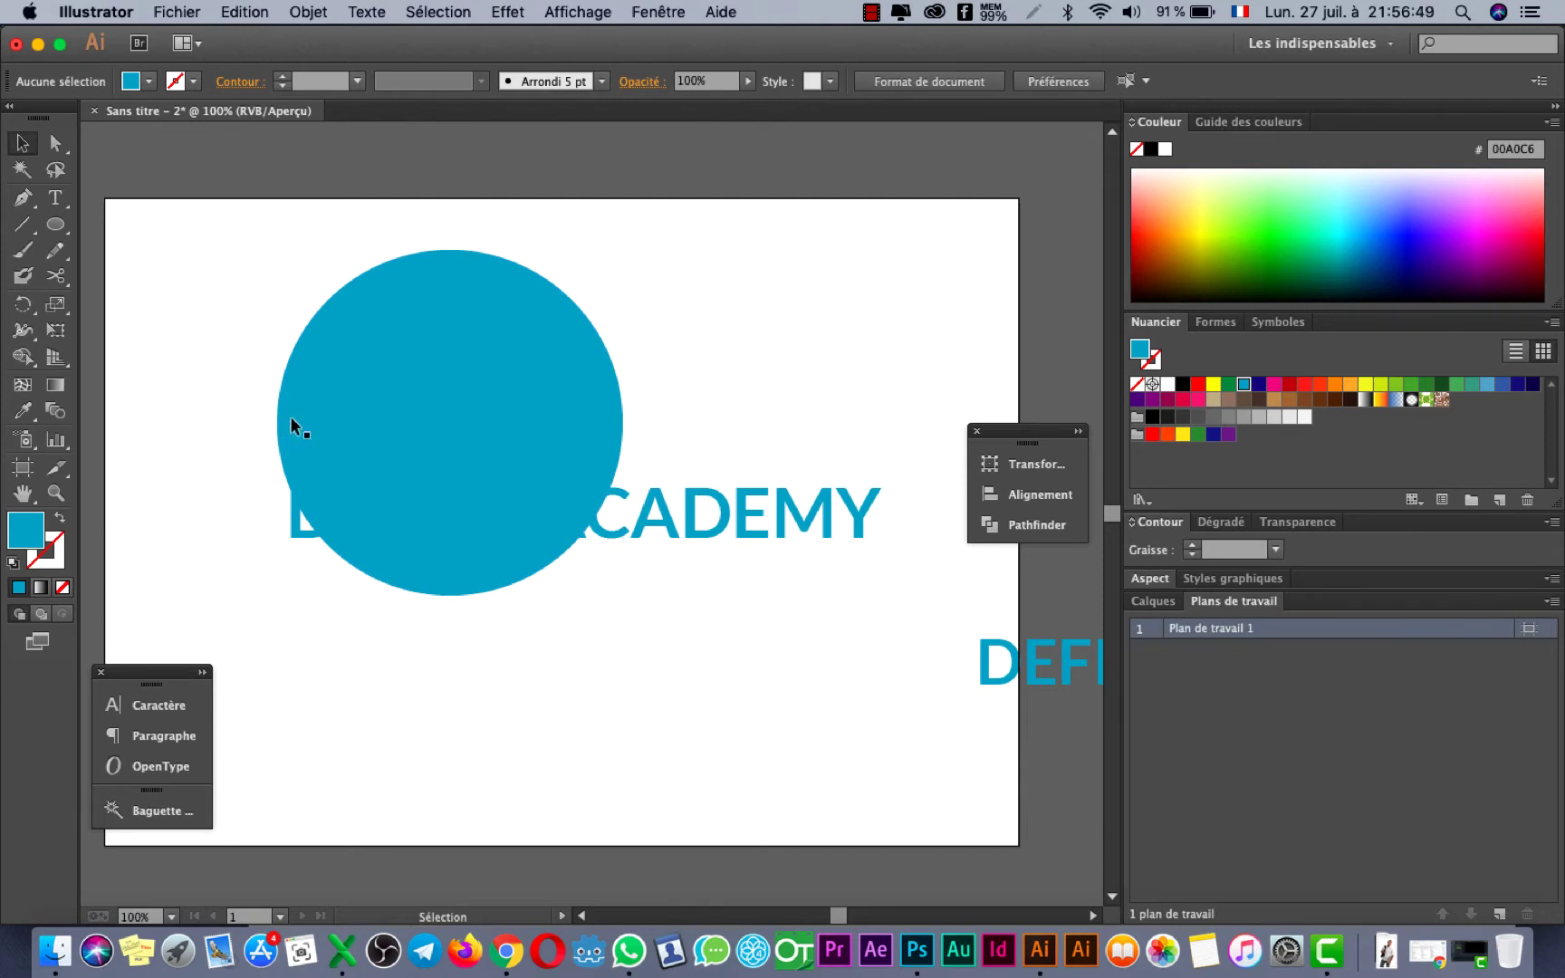
{"action": "left_click", "coordinate": [290, 423]}
{"action": "left_click_drag", "start_coordinate": [272, 421], "coordinate": [363, 423]}
{"action": "left_click_drag", "start_coordinate": [503, 443], "coordinate": [574, 487]}
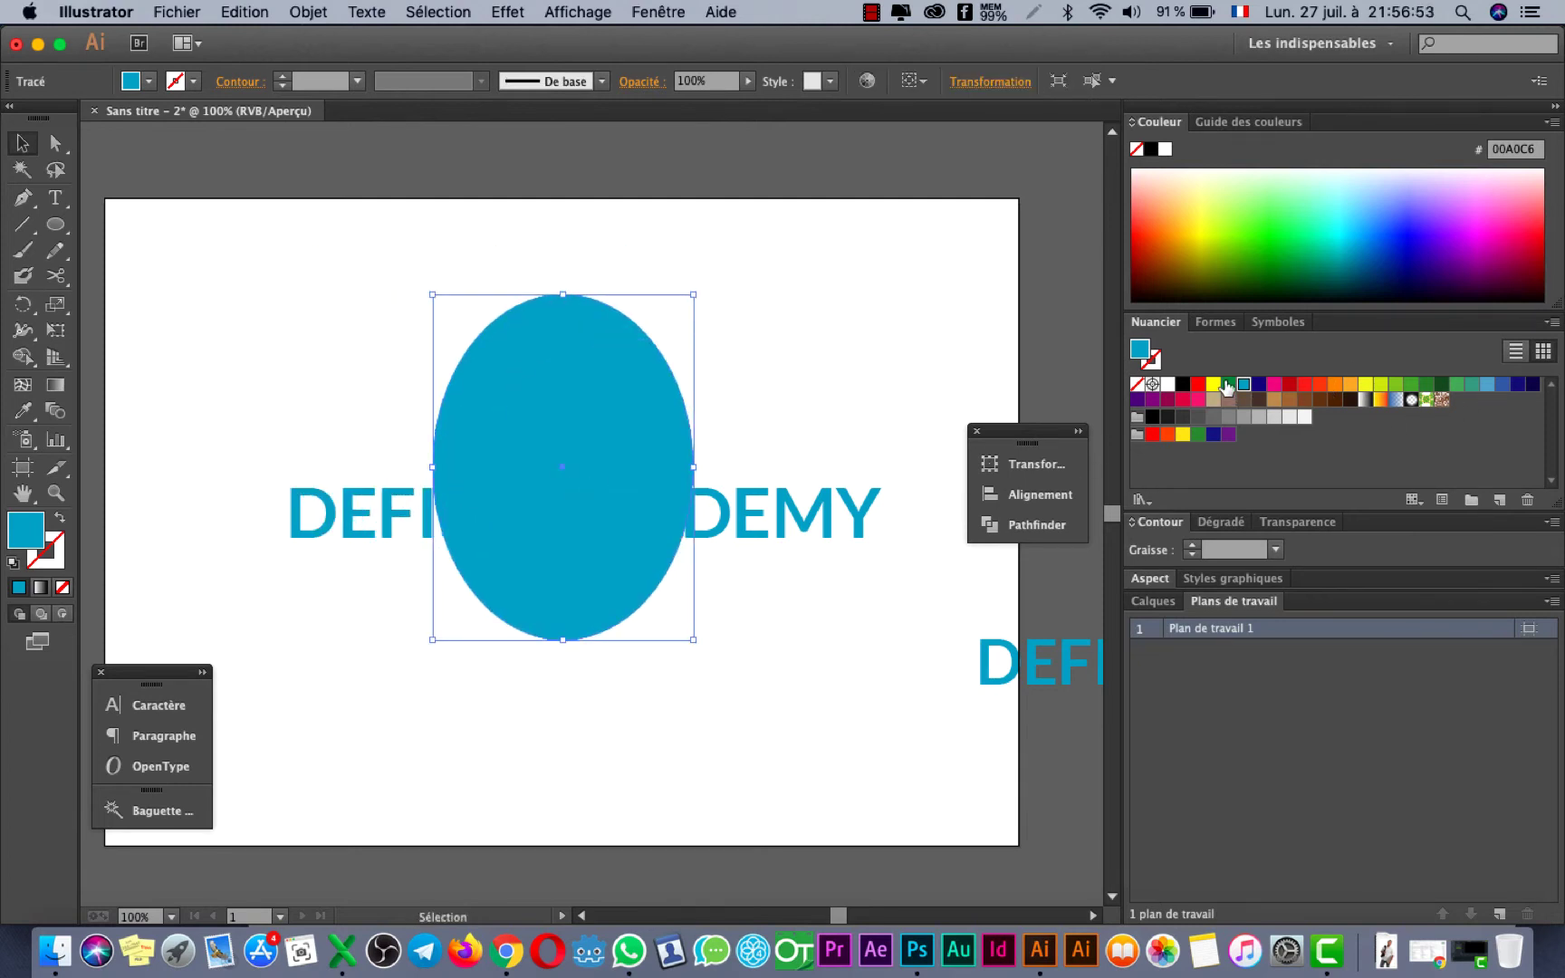
Fill the ellipse with the dark red swatch C=15 M=100 J=90 N=10 and shift it slightly down over the text
{"action": "left_click", "coordinate": [1259, 384]}
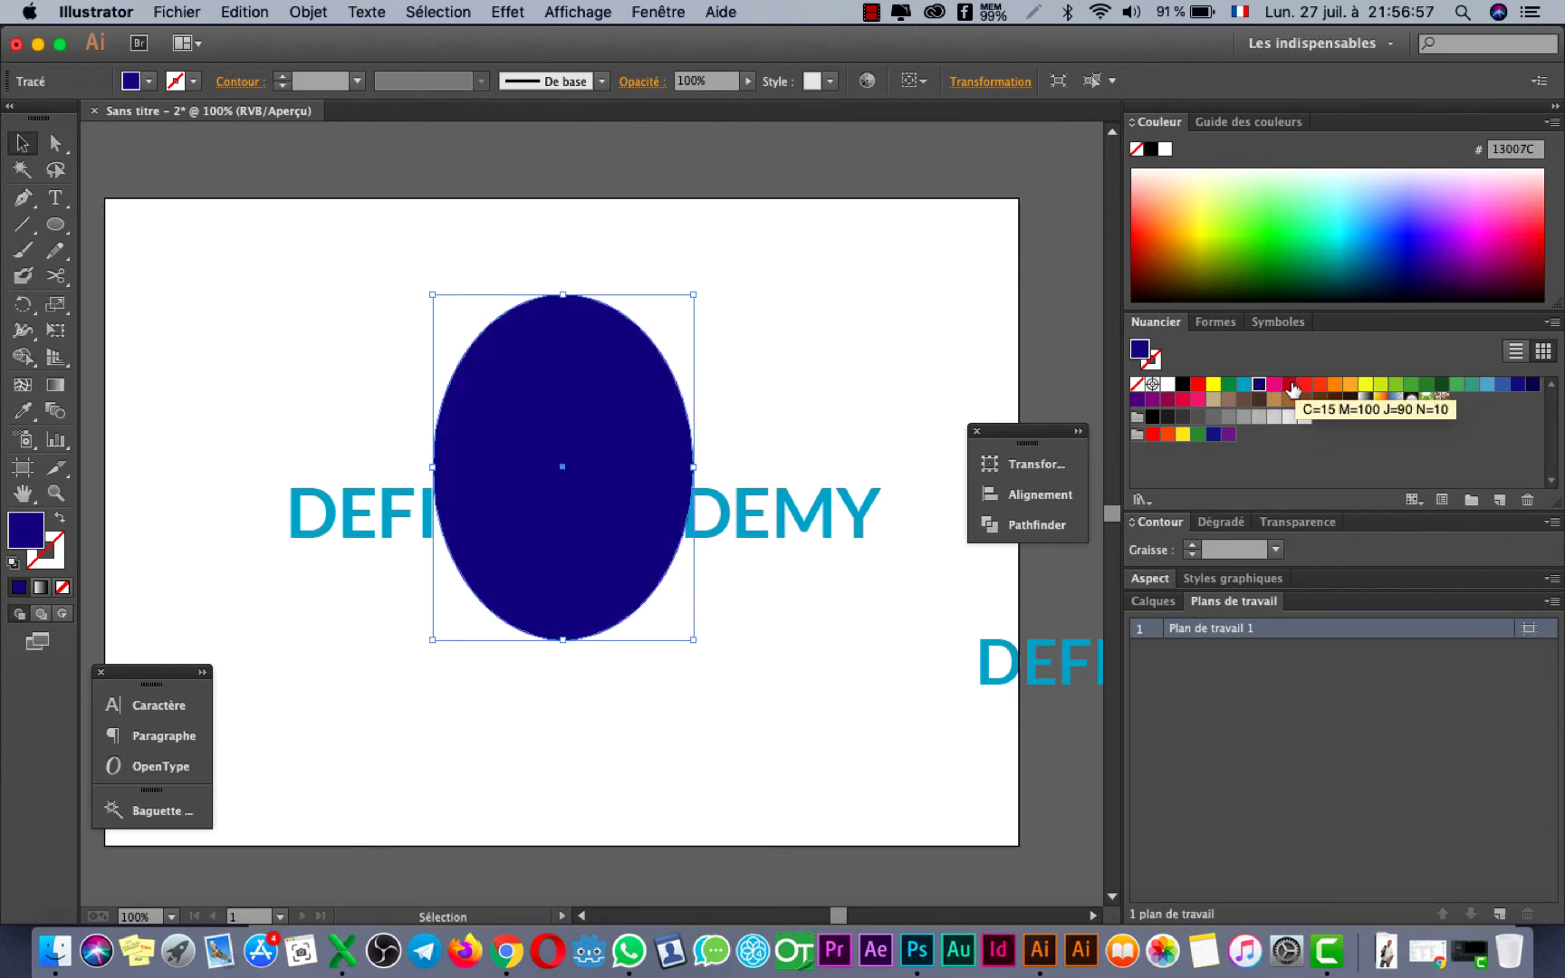
{"action": "left_click", "coordinate": [1290, 384]}
{"action": "left_click_drag", "start_coordinate": [634, 460], "coordinate": [617, 492]}
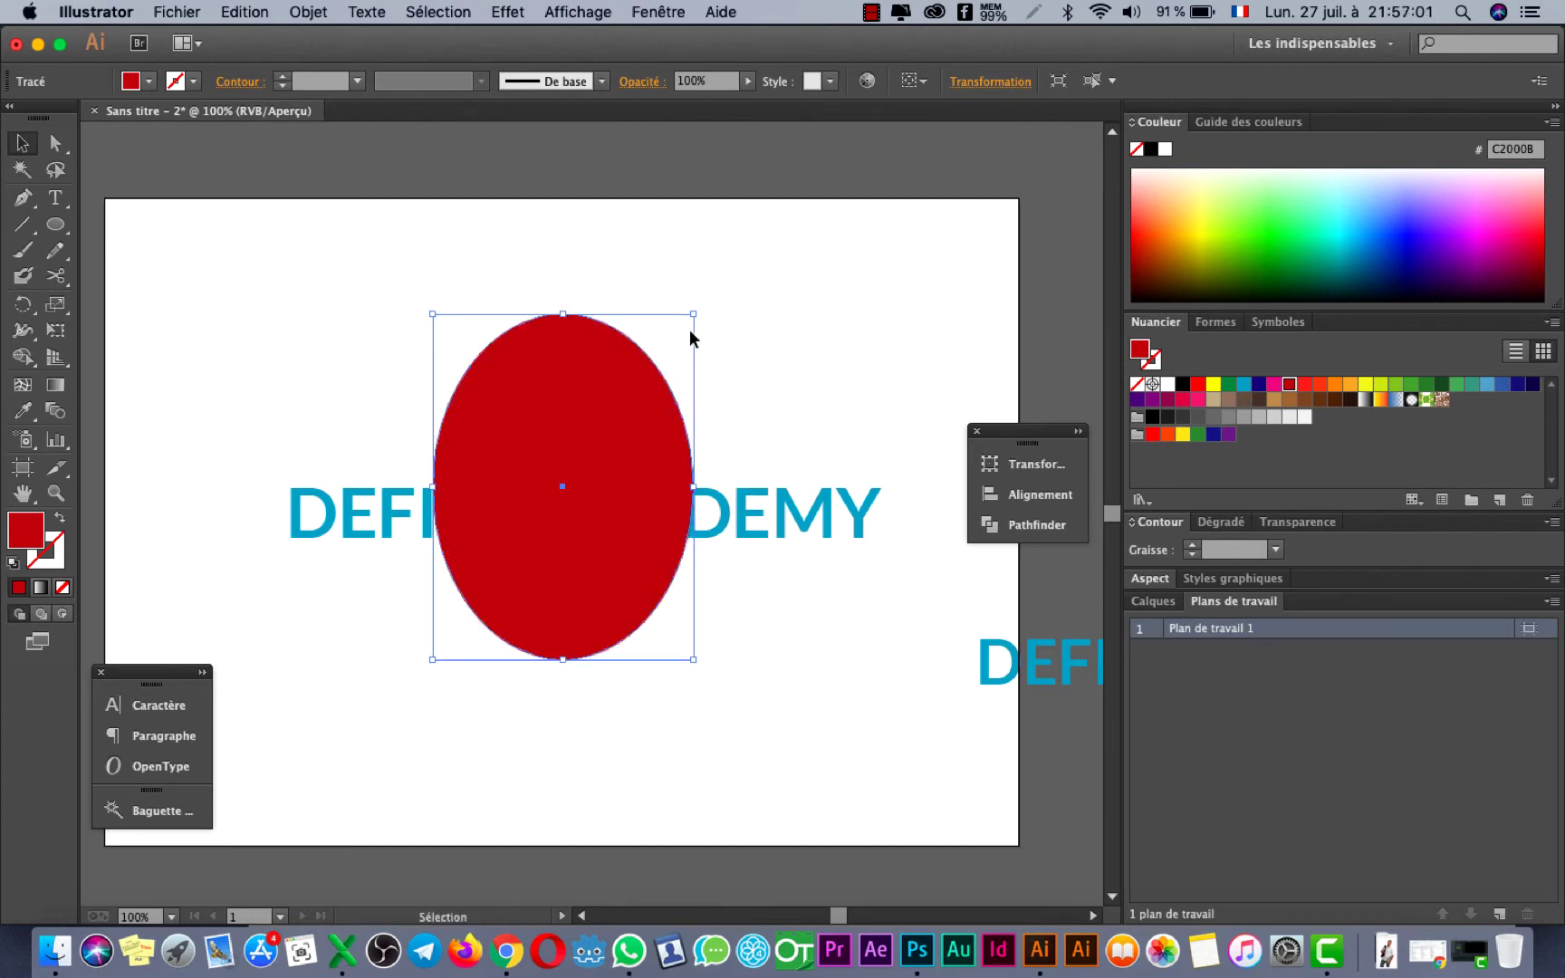
Scale the red ellipse down proportionally to about two thirds of its size and adjust its position over the text
{"action": "left_click_drag", "start_coordinate": [695, 316], "coordinate": [649, 368]}
{"action": "left_click_drag", "start_coordinate": [591, 541], "coordinate": [590, 551]}
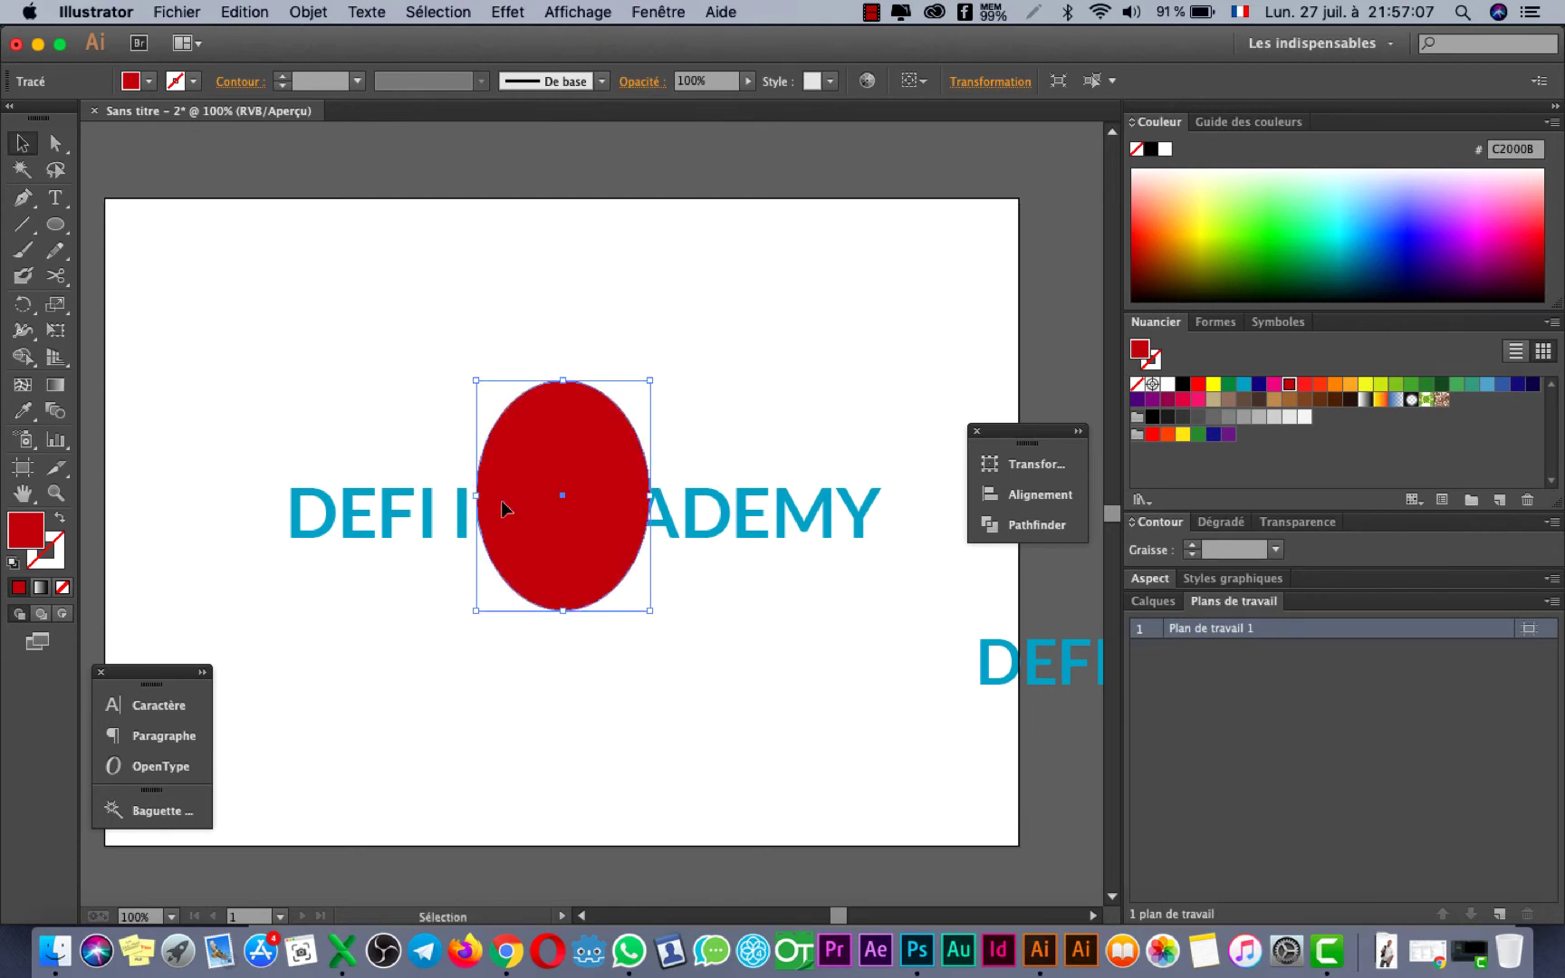
{"action": "key", "text": "a"}
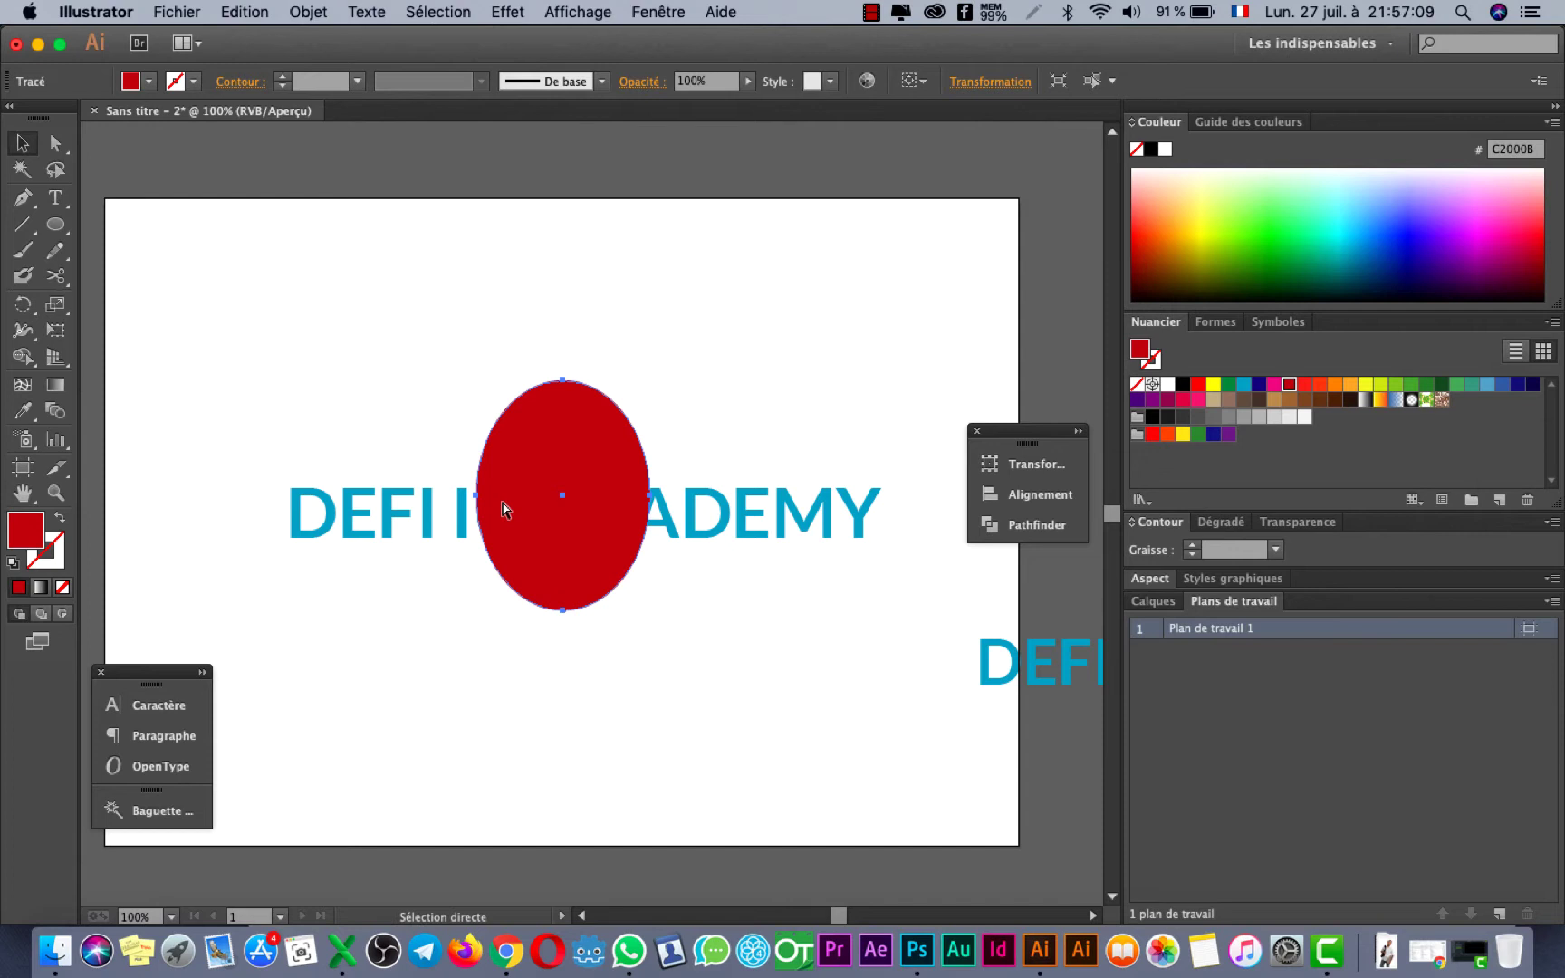
{"action": "key", "text": "v"}
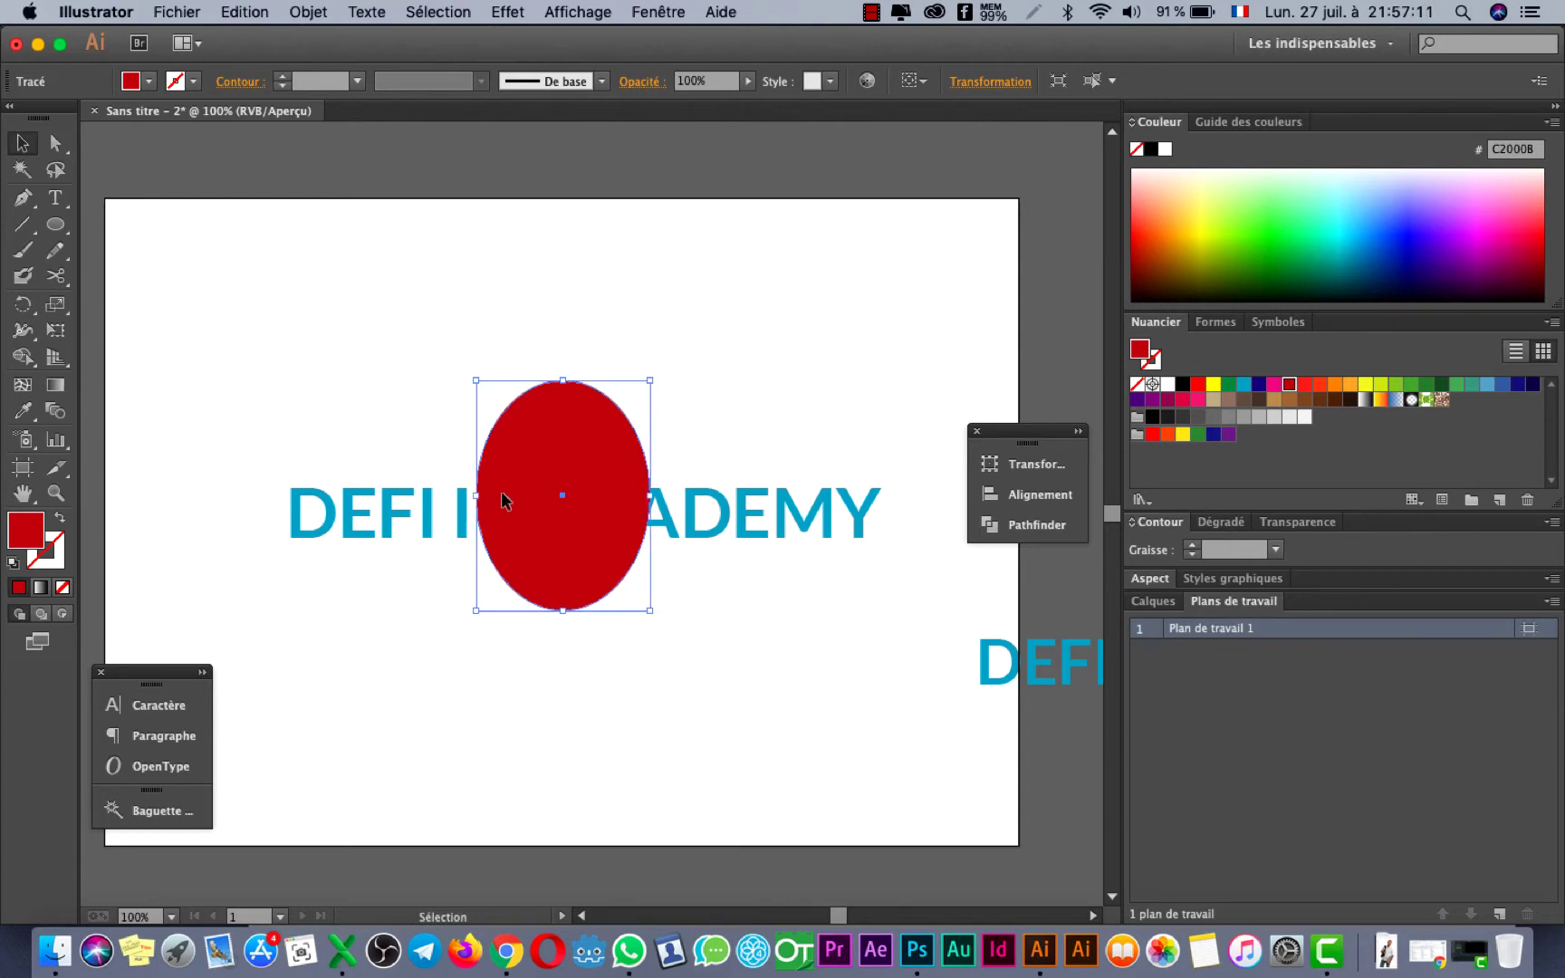
Copy the dark red ellipse and paste the duplicate directly in front of it
{"action": "key", "text": "super+c"}
{"action": "left_click", "coordinate": [254, 12]}
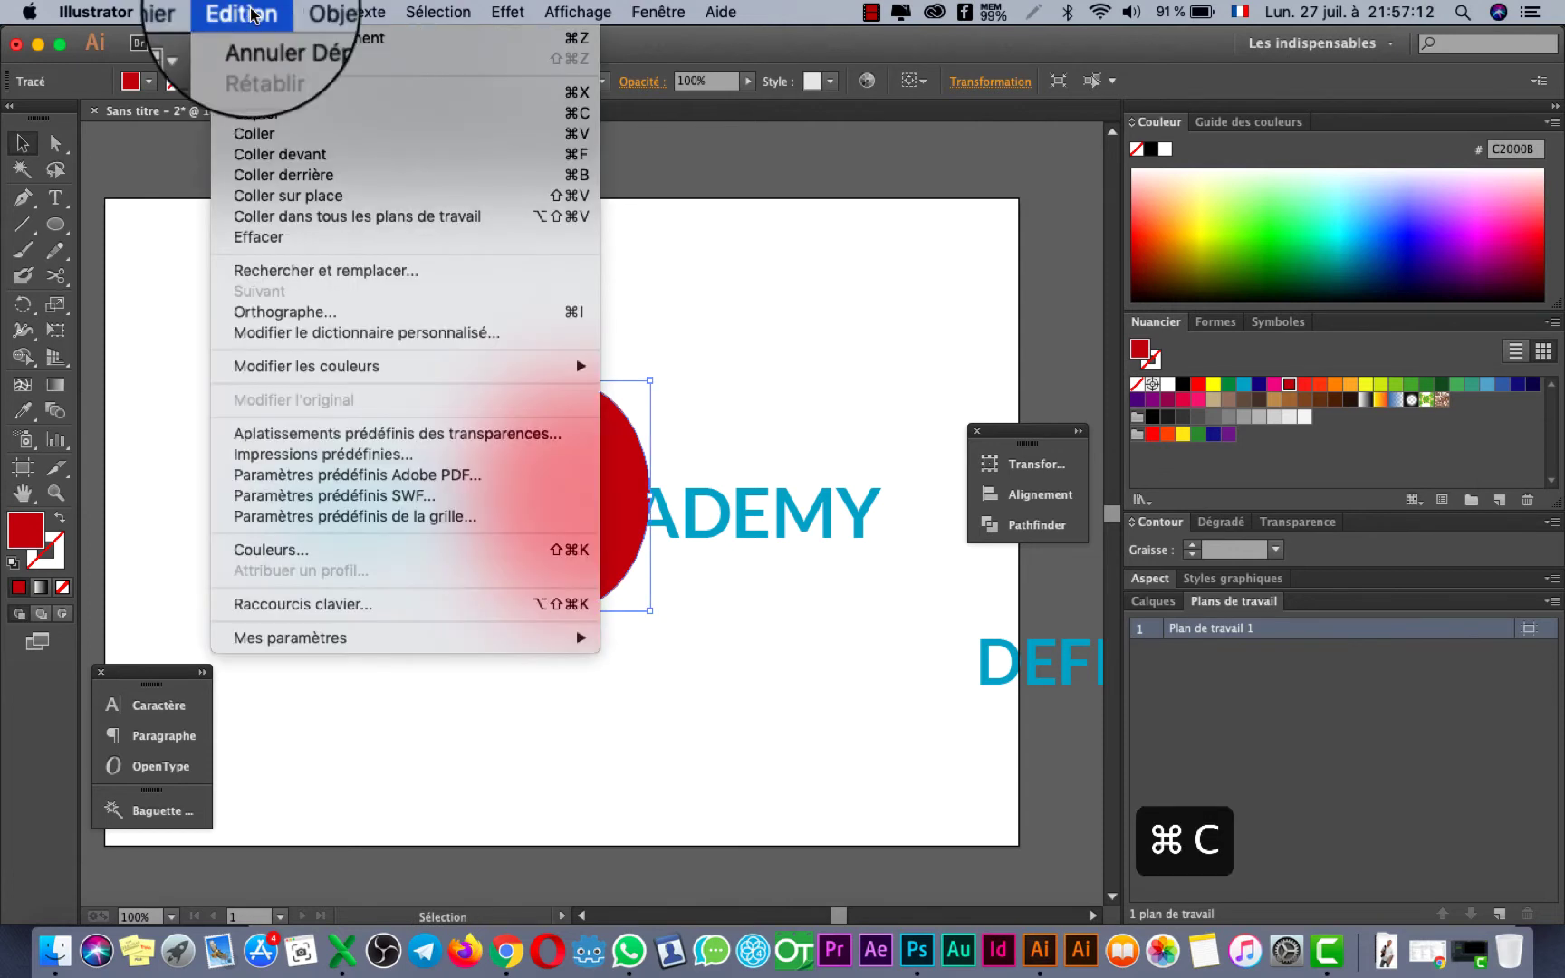
{"action": "left_click", "coordinate": [281, 118]}
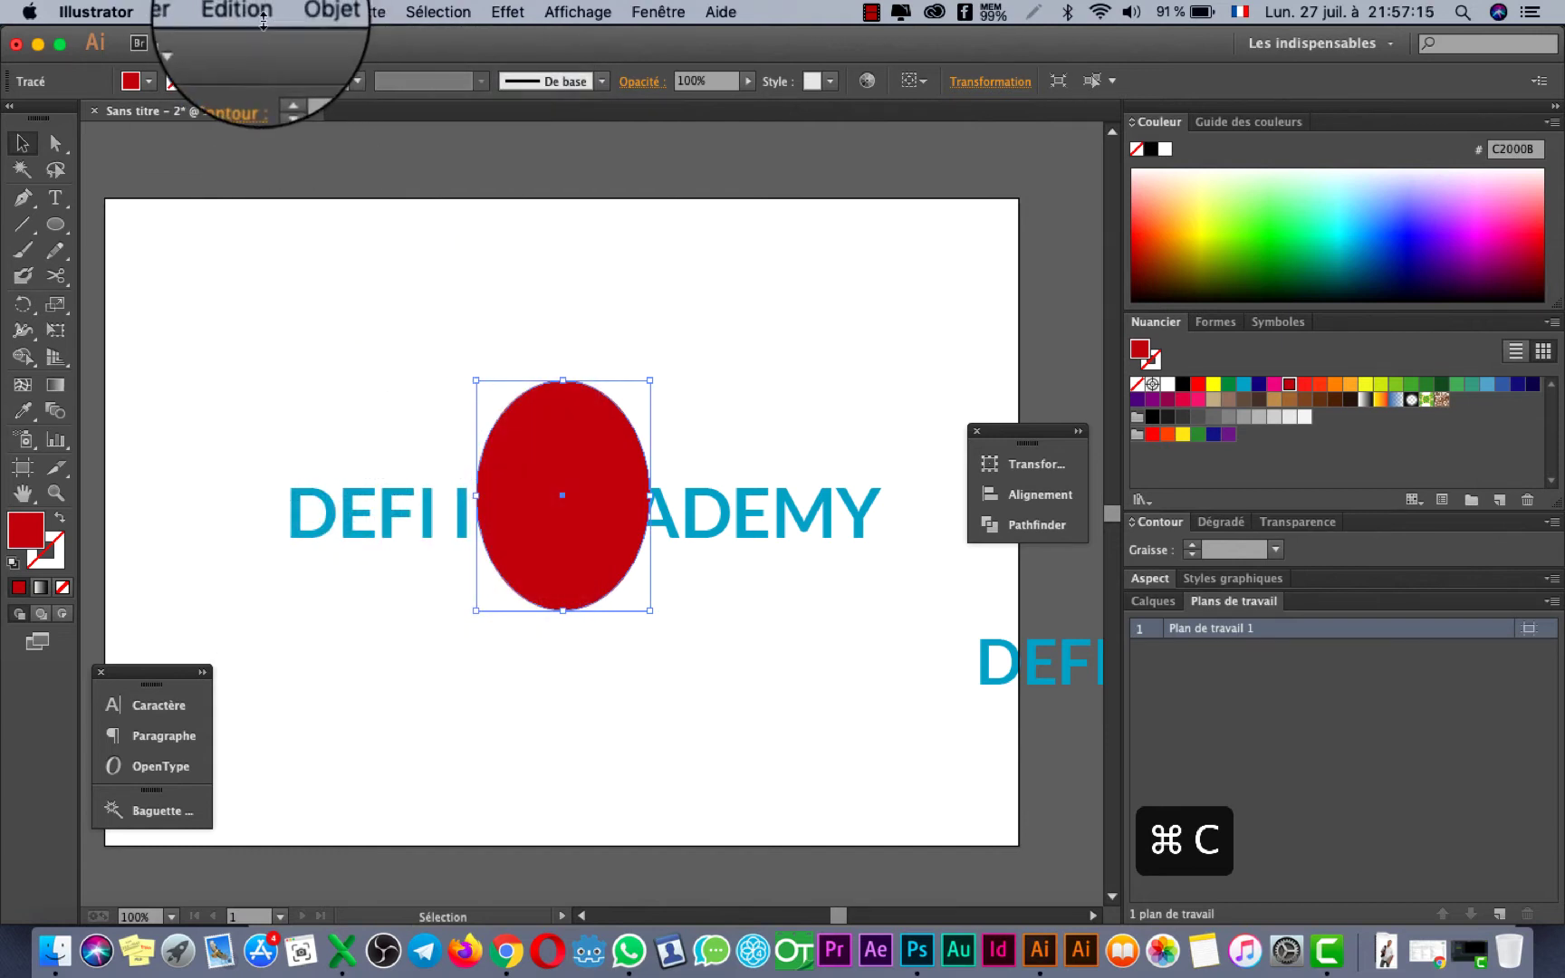
{"action": "left_click", "coordinate": [283, 12]}
{"action": "mouse_move", "coordinate": [244, 12]}
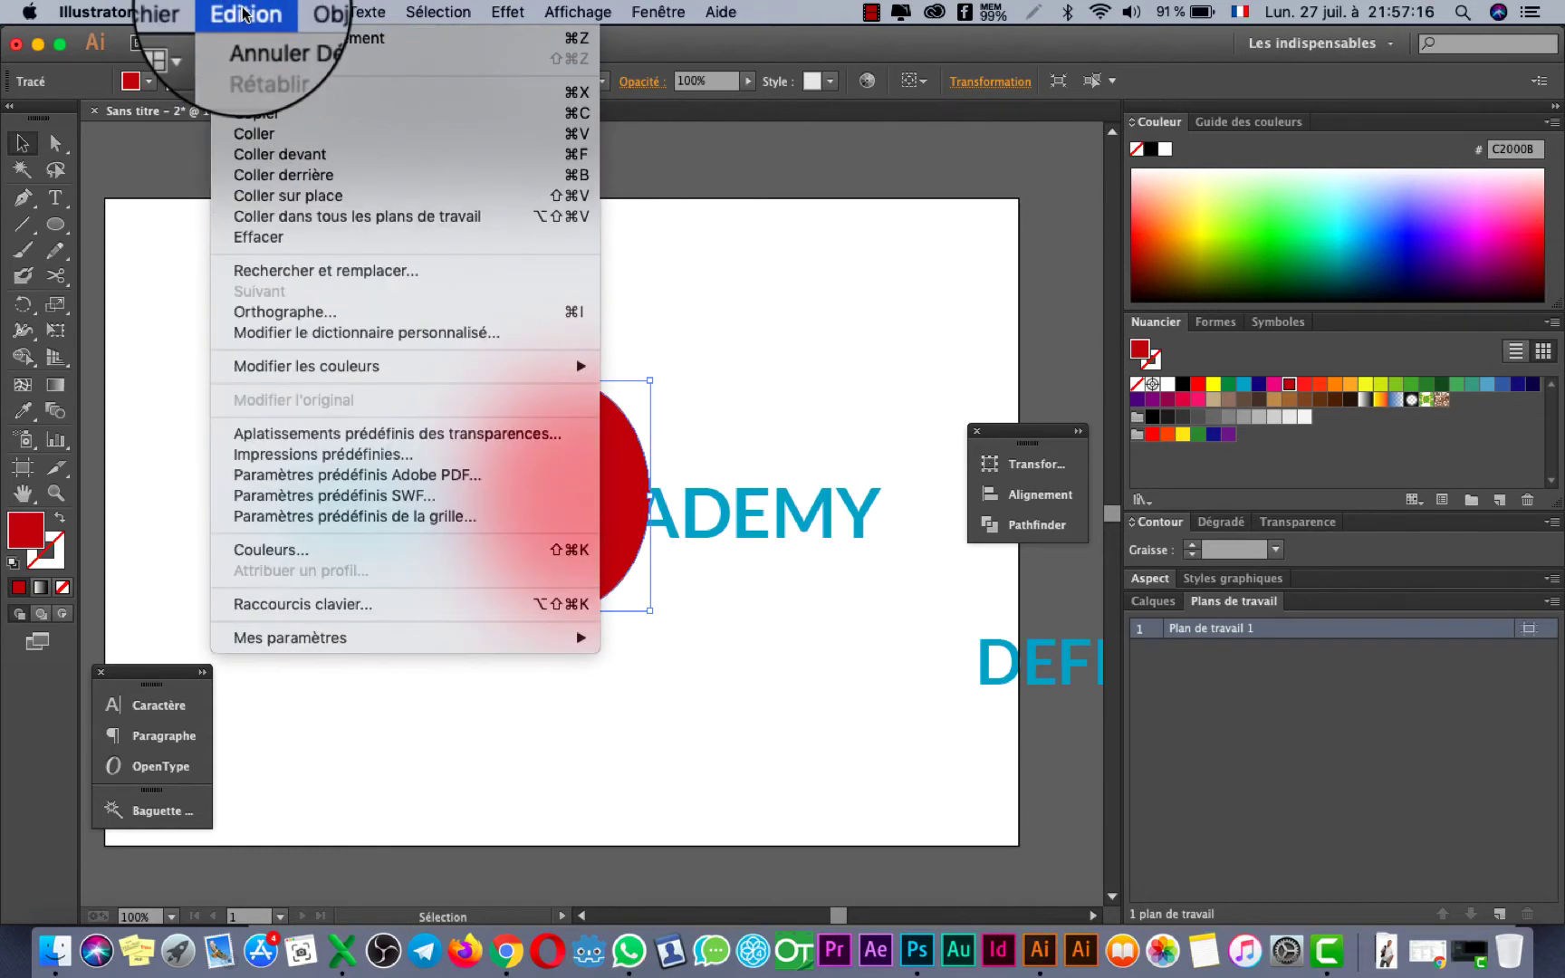
{"action": "left_click", "coordinate": [295, 161]}
{"action": "left_click_drag", "start_coordinate": [604, 559], "coordinate": [744, 547]}
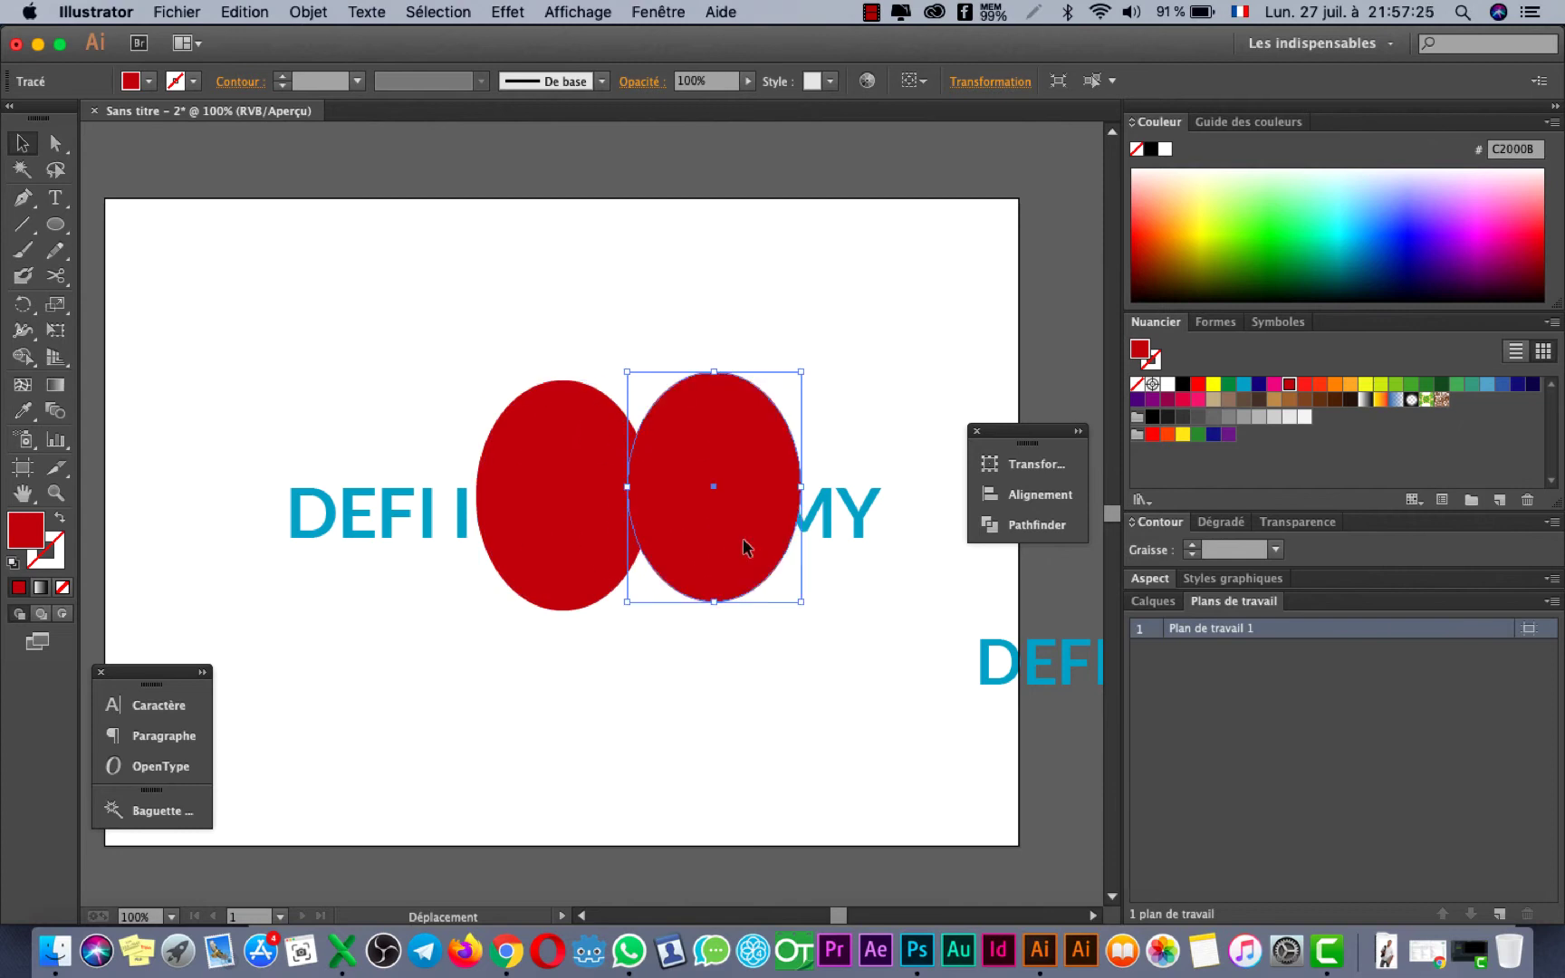
{"action": "key", "text": "a"}
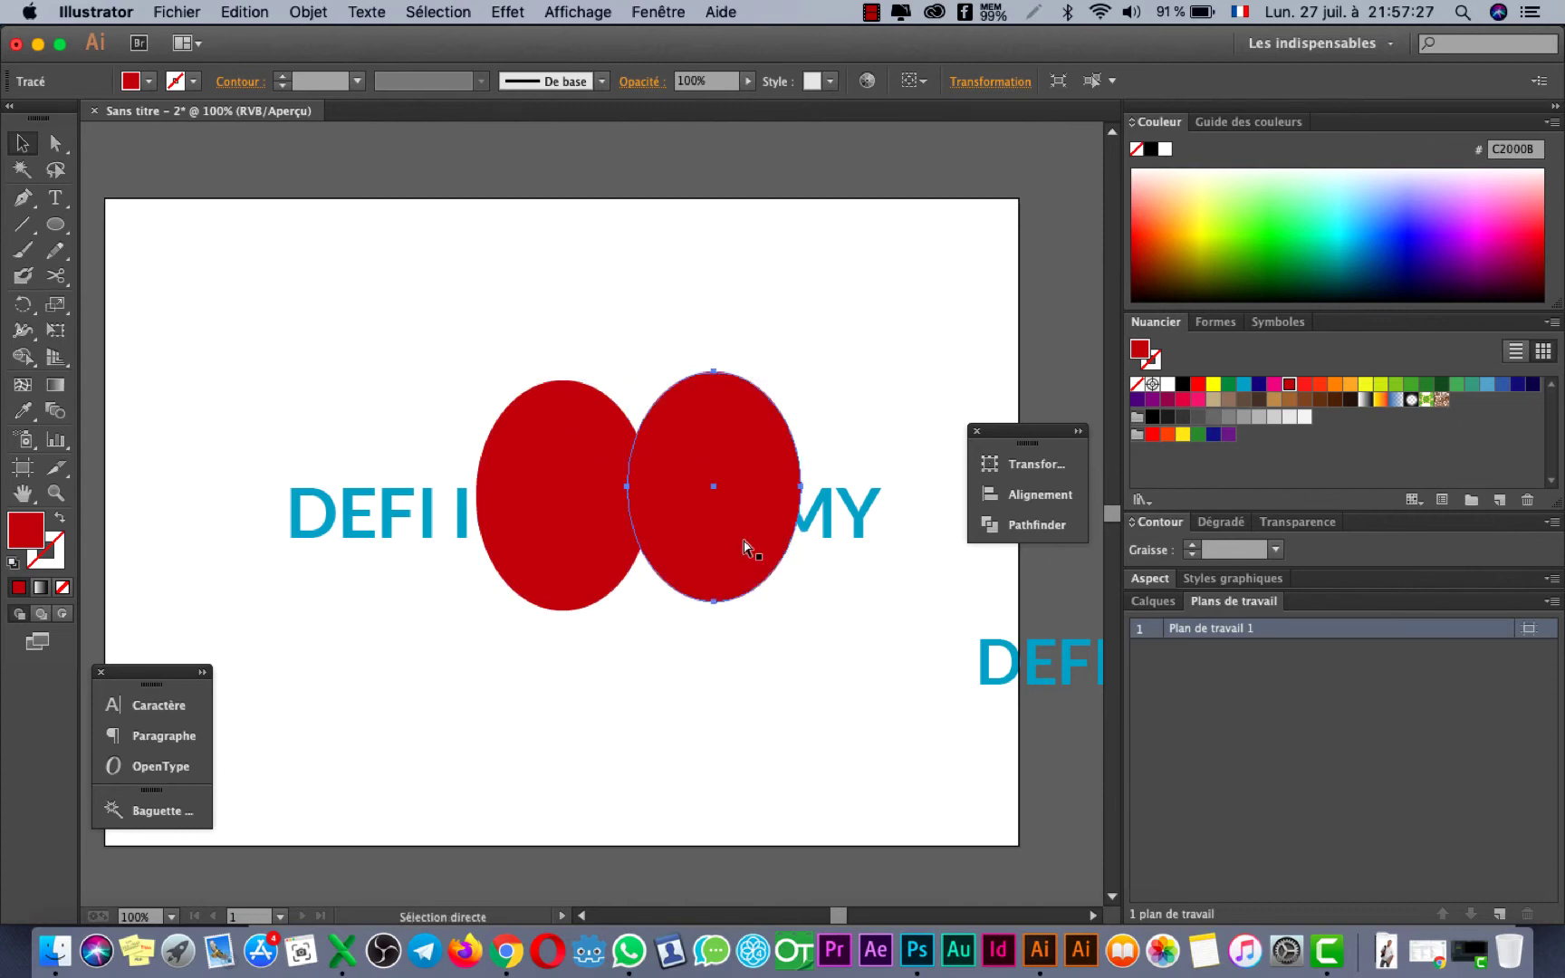
{"action": "key", "text": "super+z"}
Offset the front ellipse slightly to the right of the original and fill it with the orange-red swatch FE330A
{"action": "left_click_drag", "start_coordinate": [573, 528], "coordinate": [590, 522]}
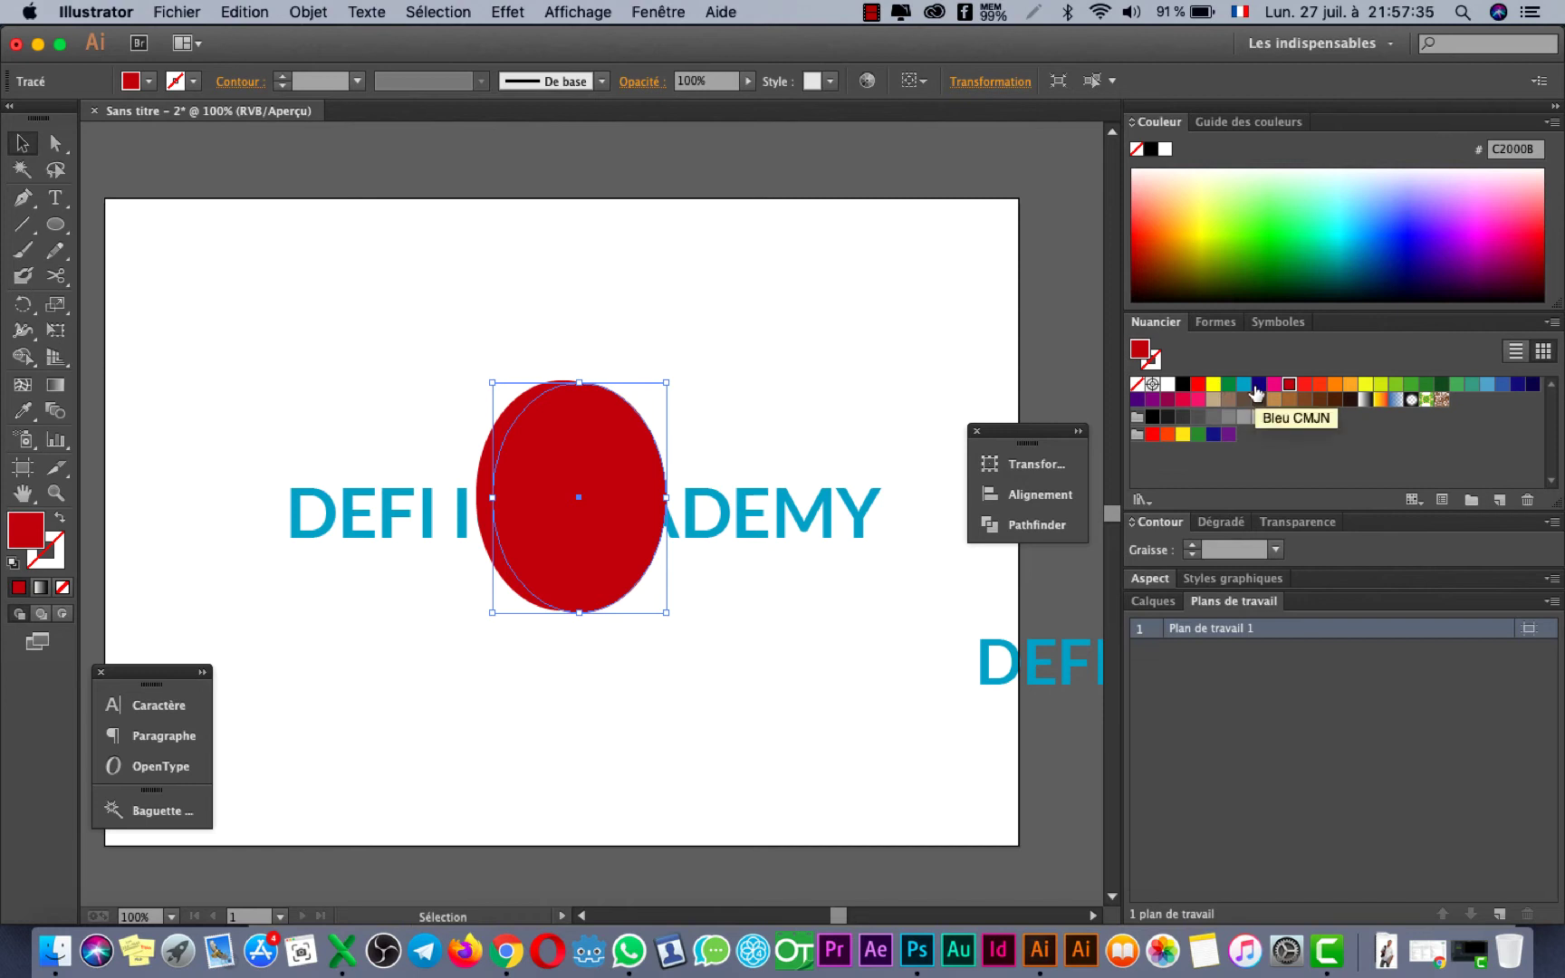
{"action": "left_click", "coordinate": [1307, 388]}
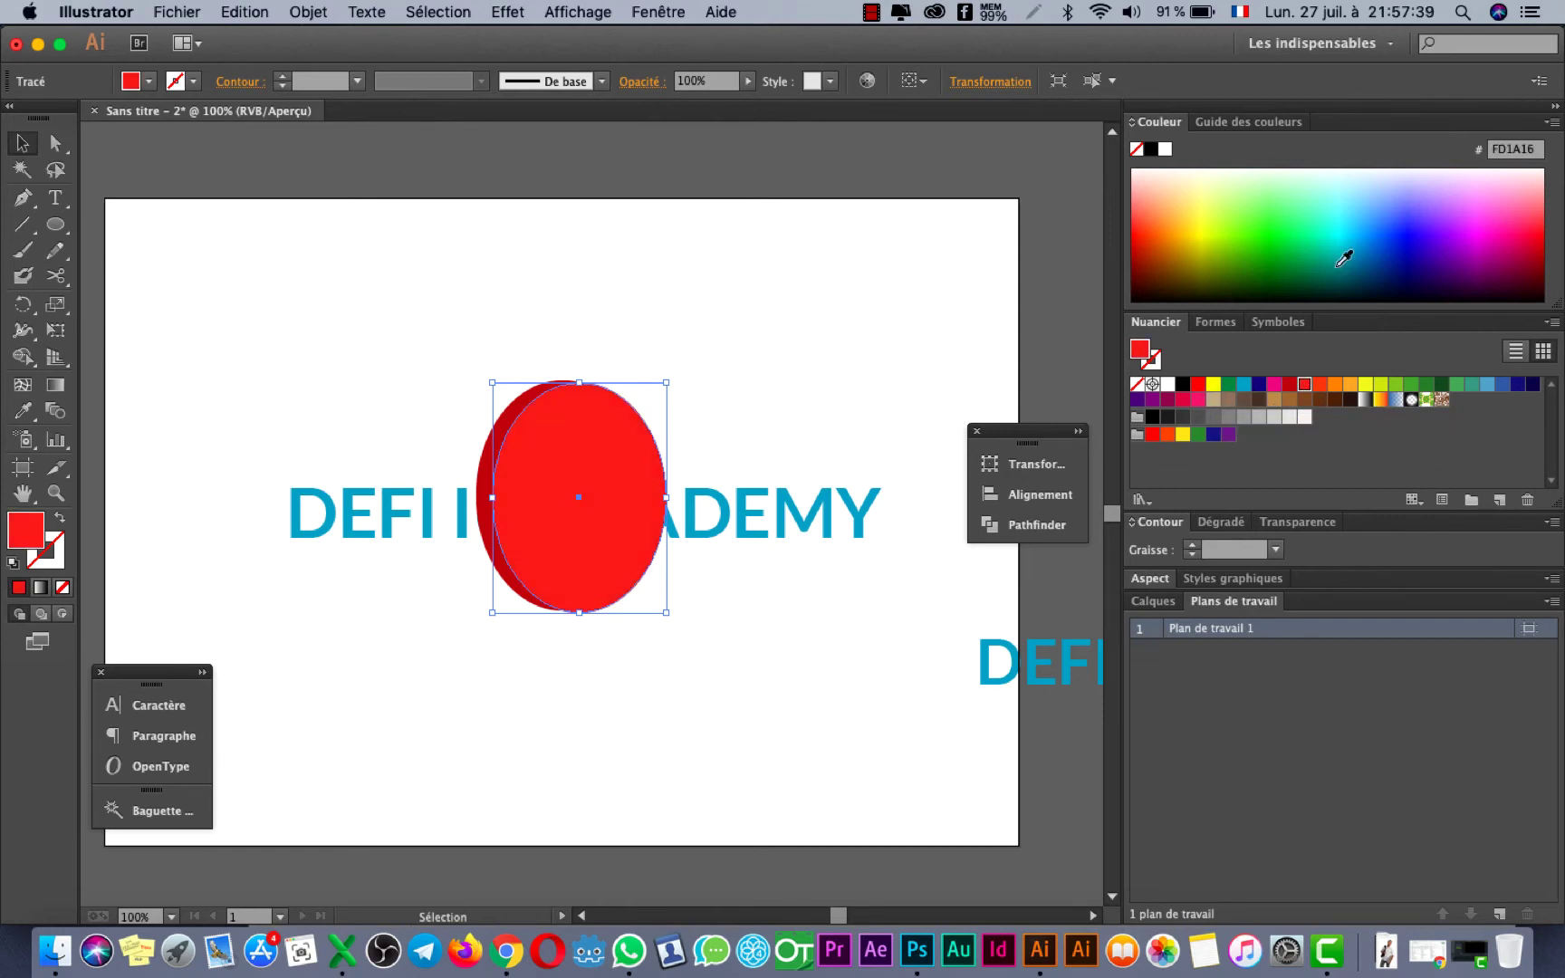
{"action": "left_click", "coordinate": [1320, 384]}
{"action": "left_click", "coordinate": [815, 640]}
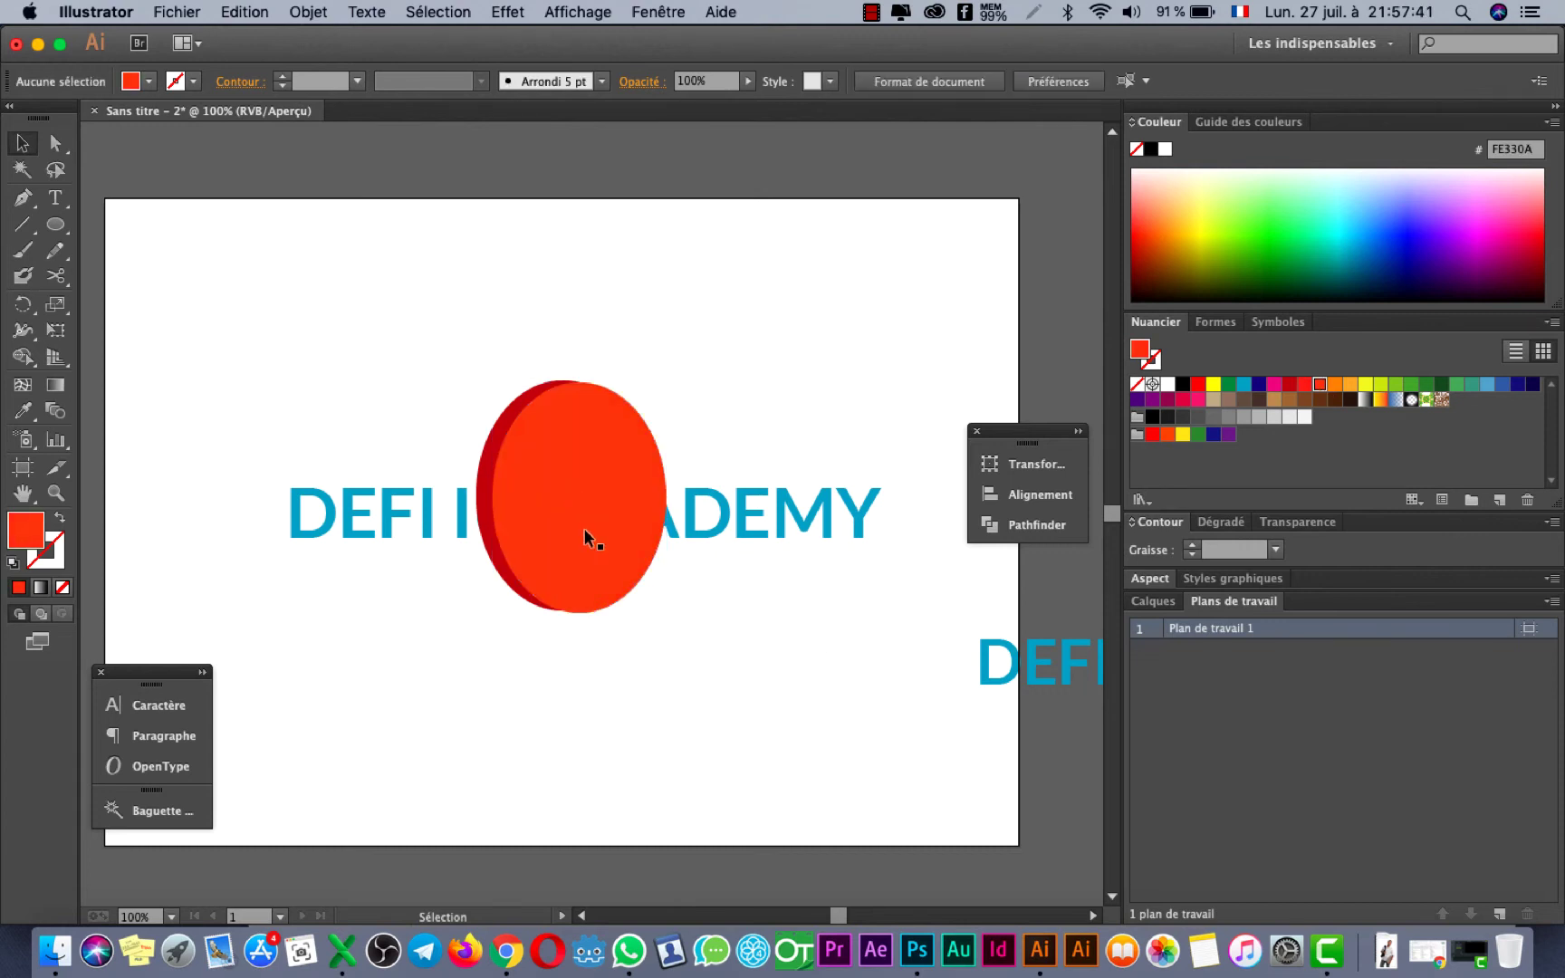
Split the overlapping dark red and orange-red ellipses into separate pieces with the Pathfinder Division operation
{"action": "left_click", "coordinate": [578, 521]}
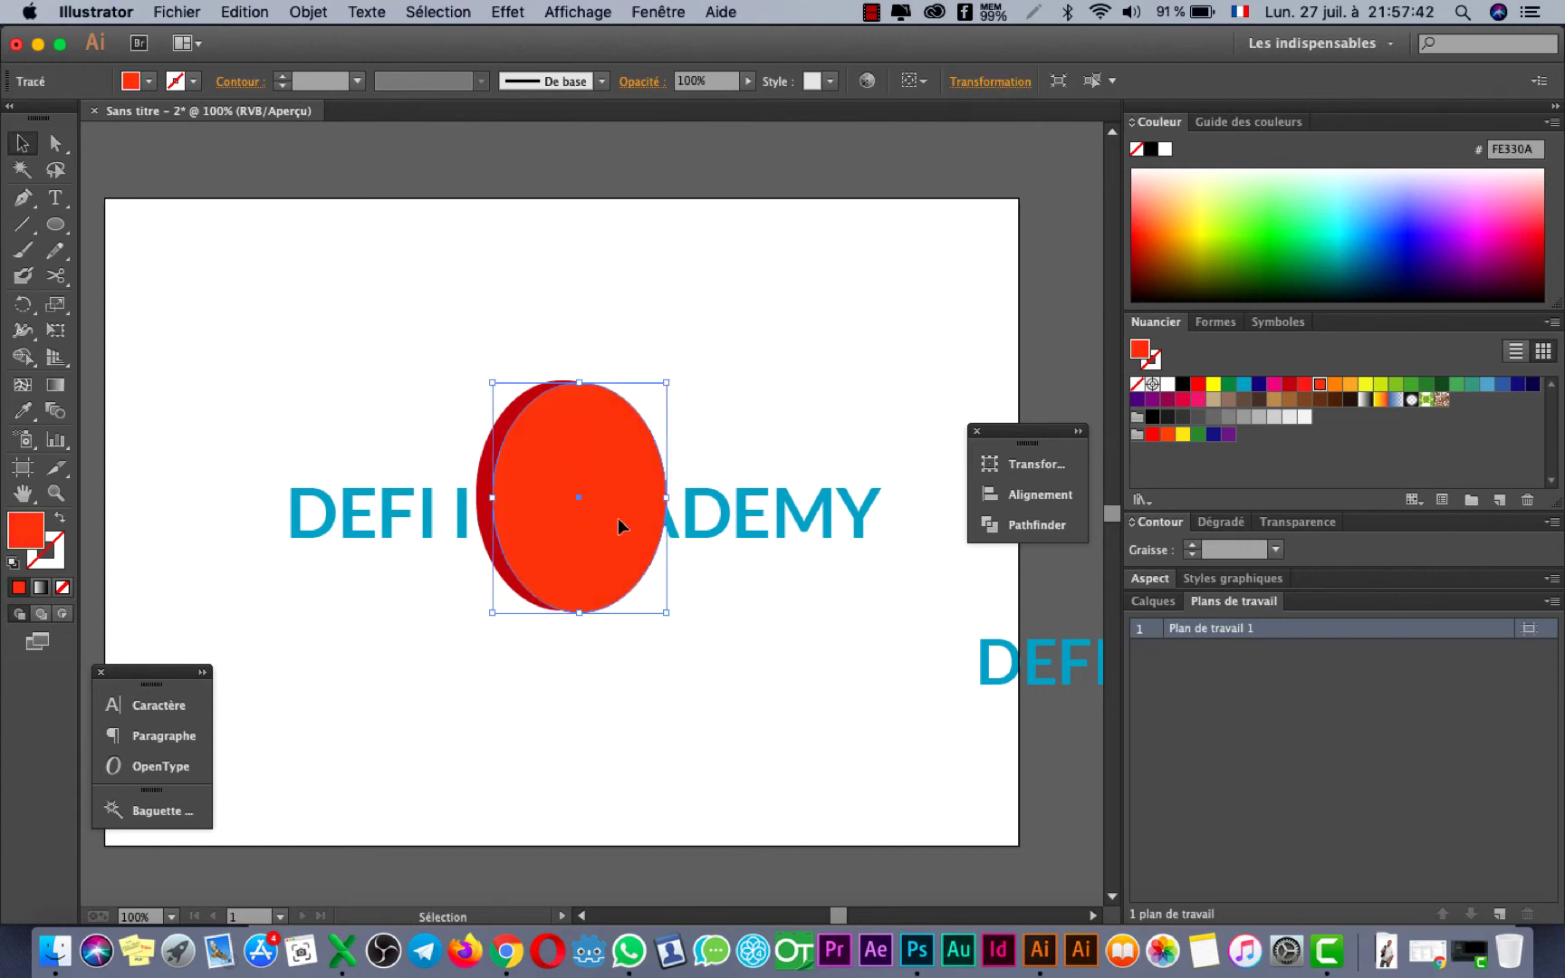
{"action": "left_click", "coordinate": [504, 415], "text": "shift"}
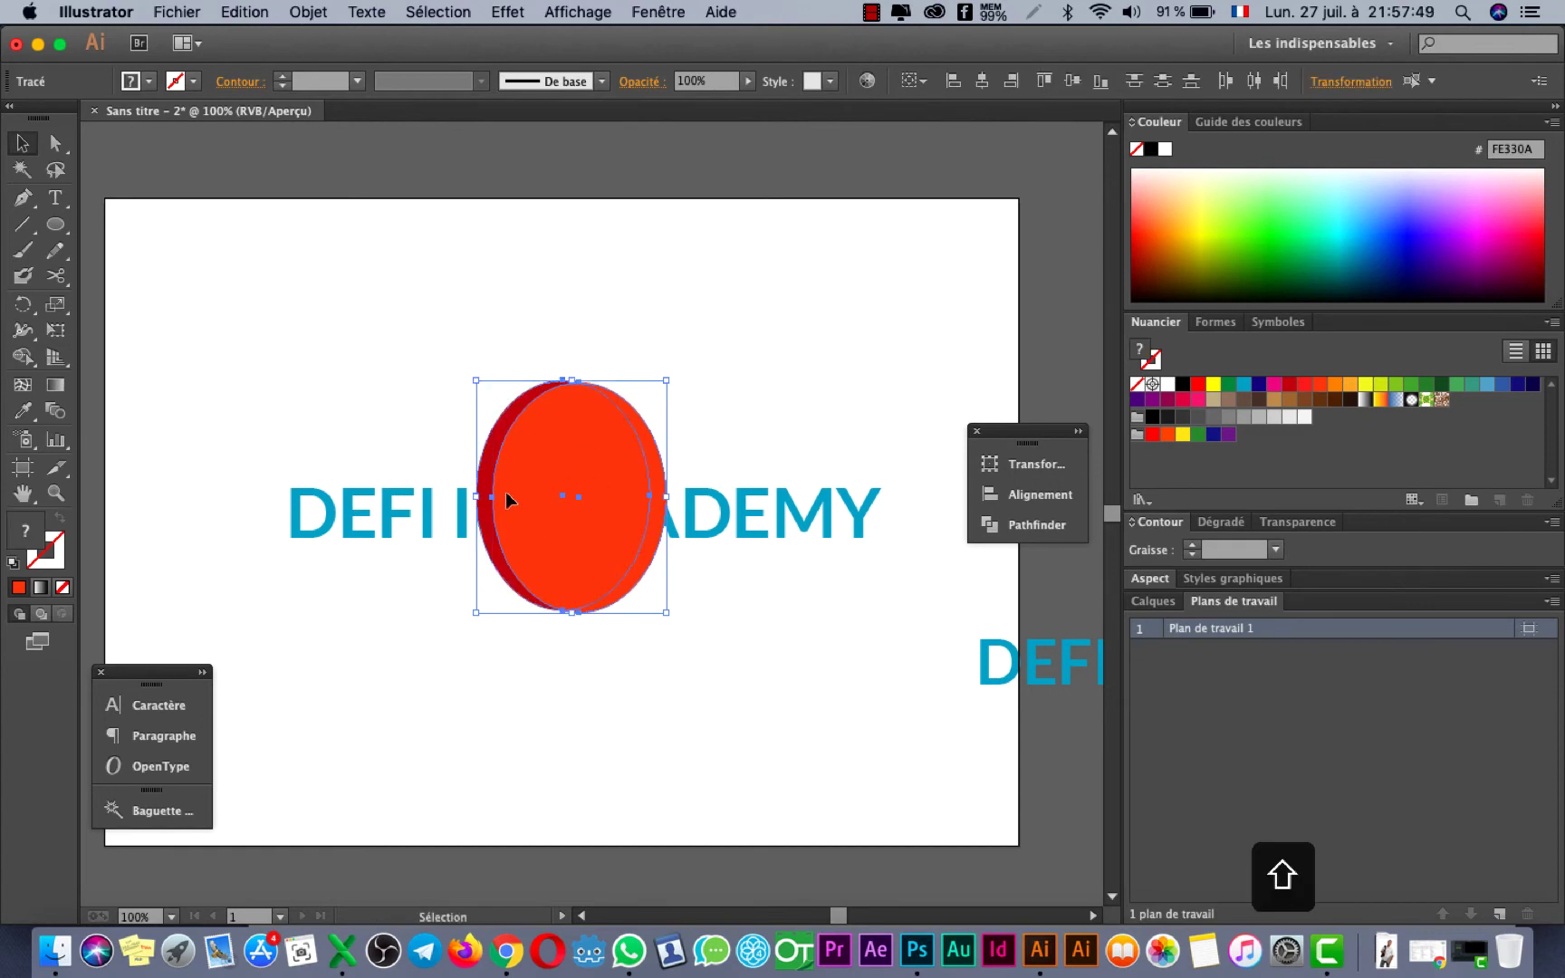
{"action": "left_click", "coordinate": [659, 11]}
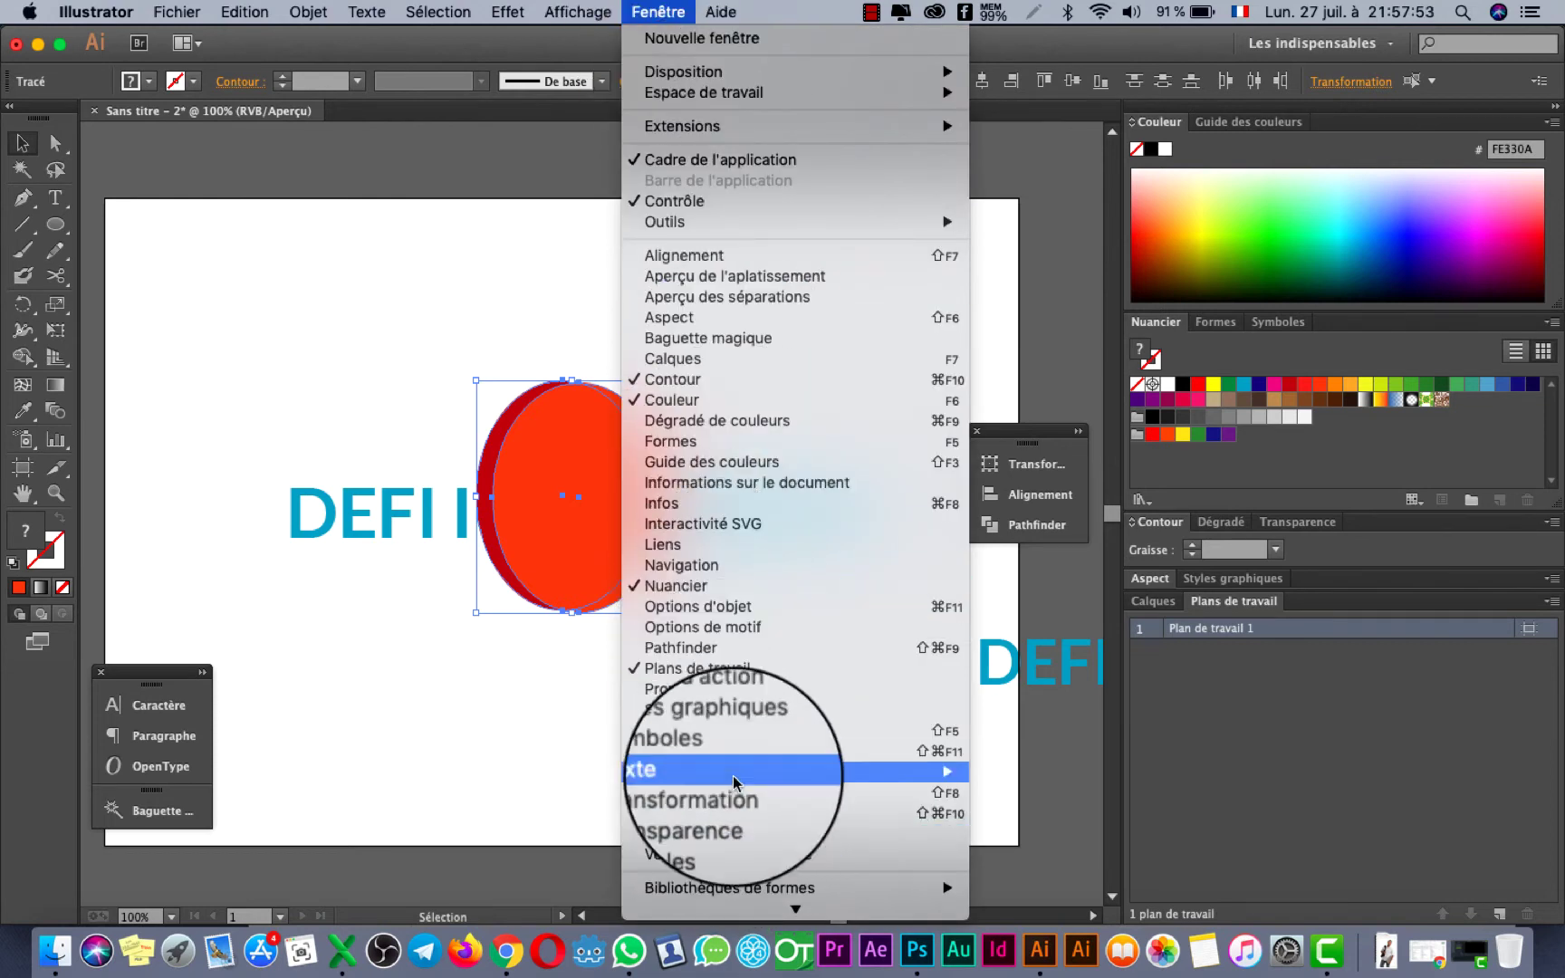
{"action": "left_click", "coordinate": [712, 648]}
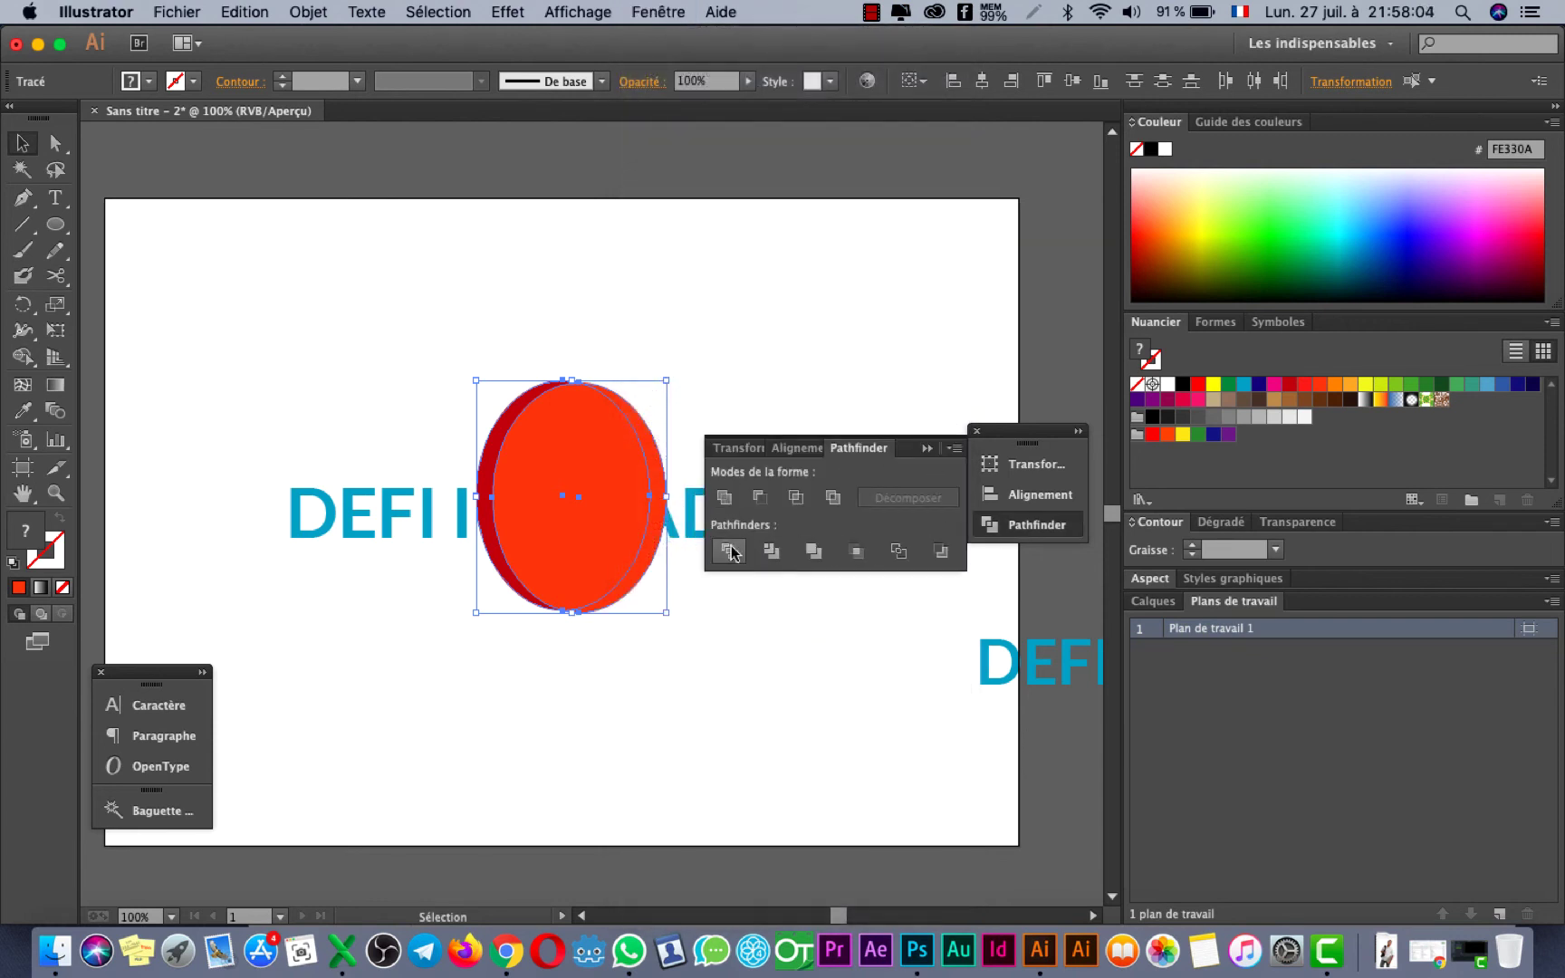
{"action": "left_click", "coordinate": [953, 450]}
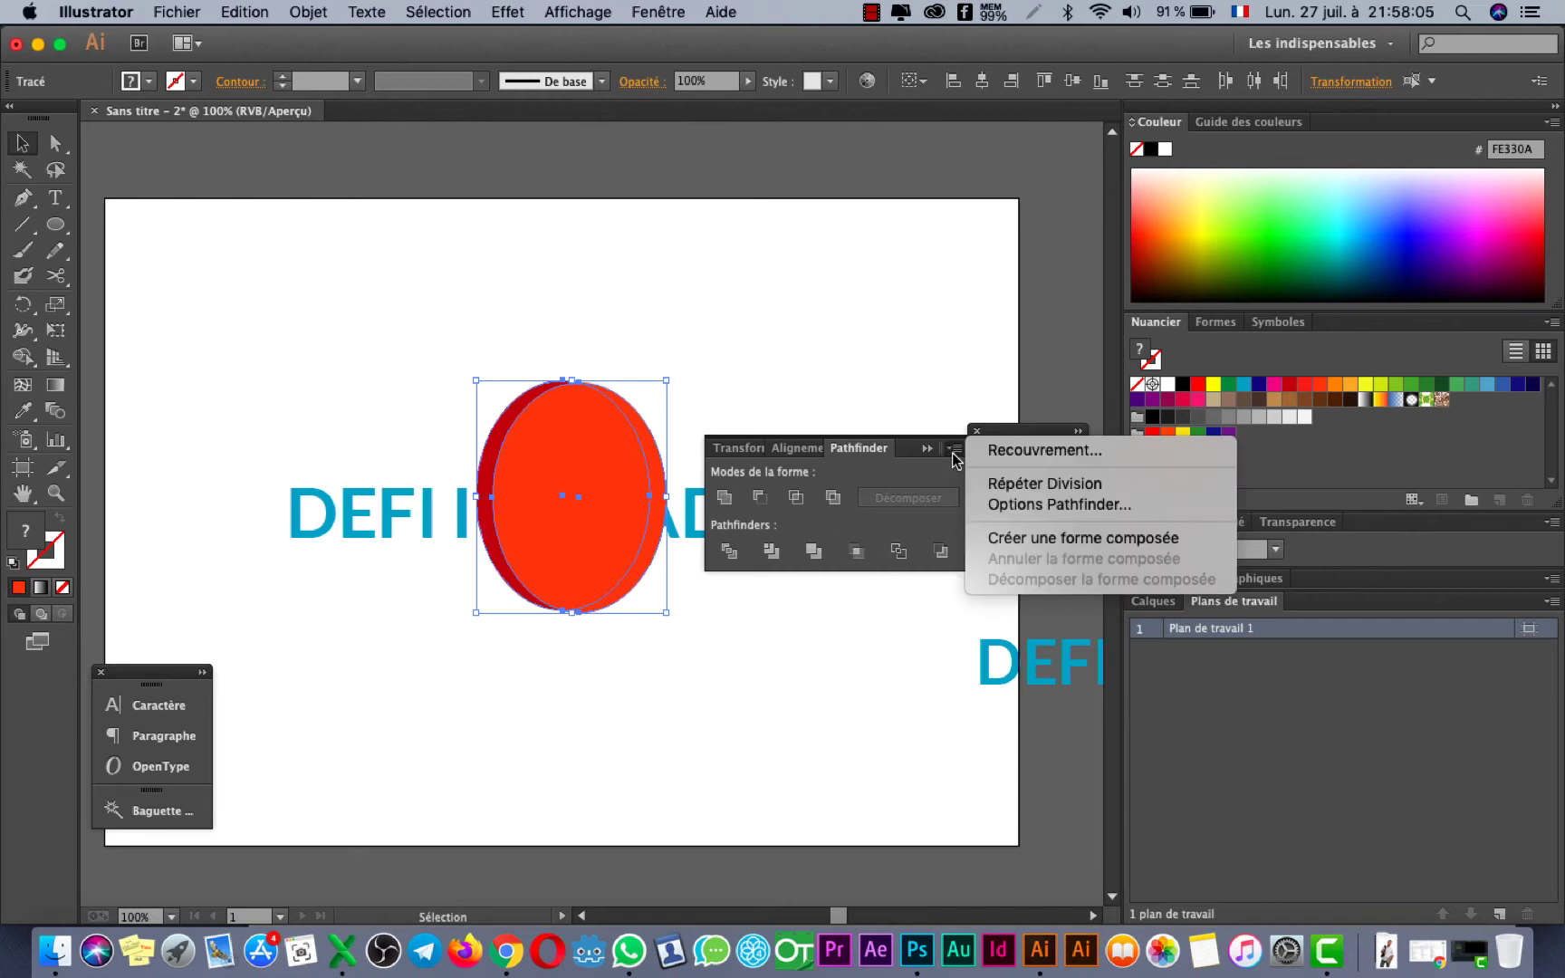
{"action": "left_click", "coordinate": [883, 476]}
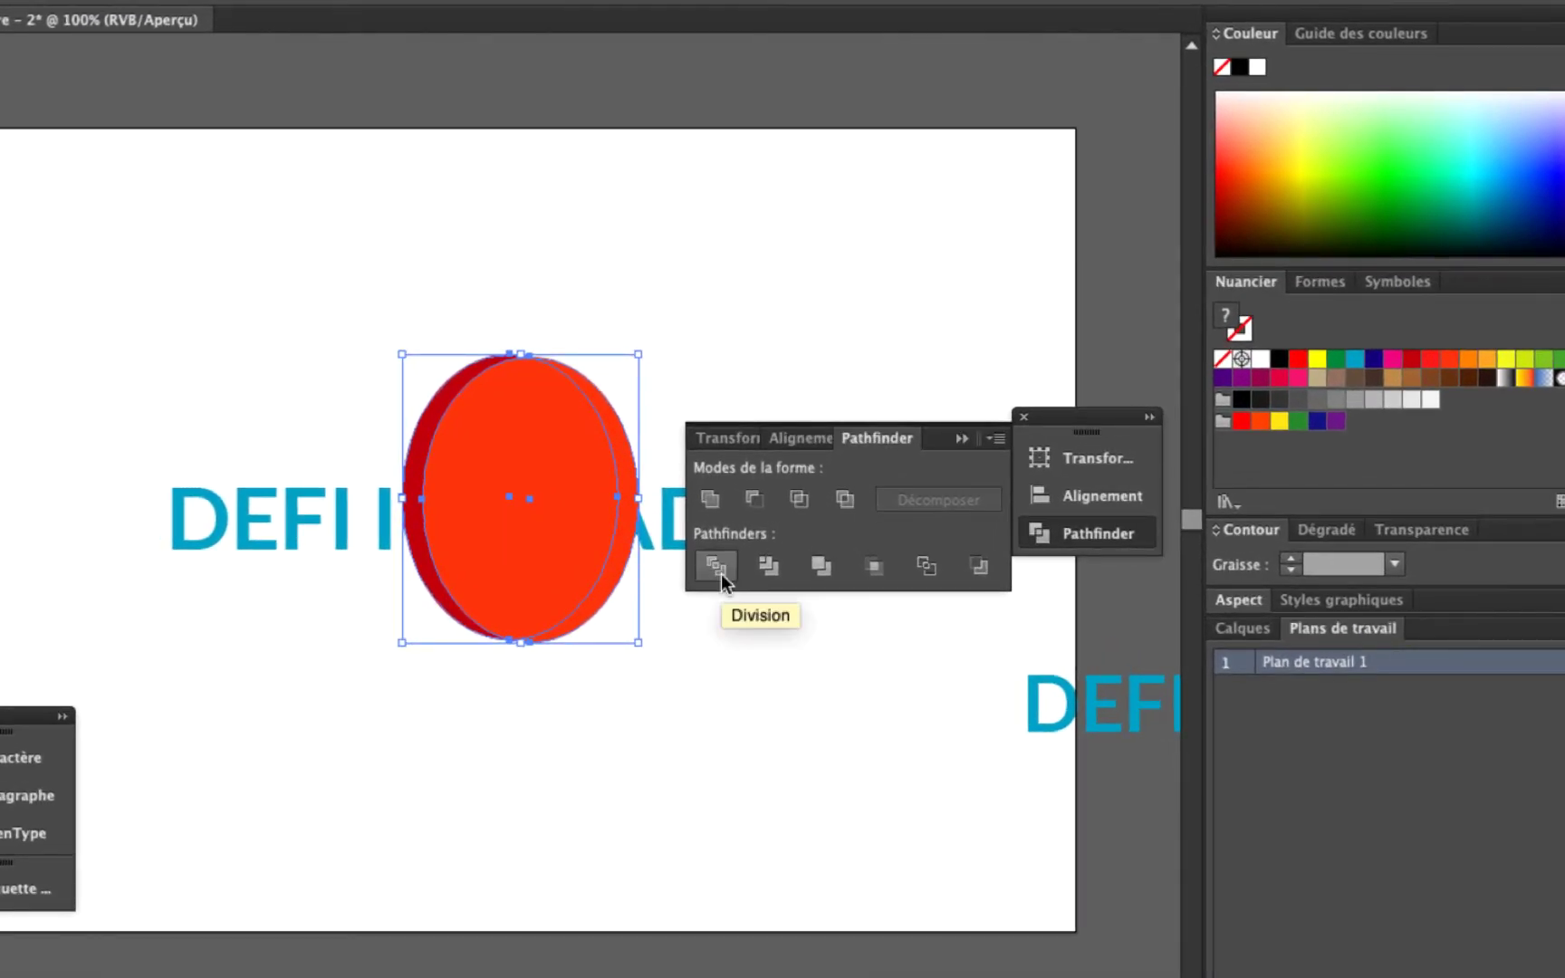
{"action": "left_click", "coordinate": [716, 567]}
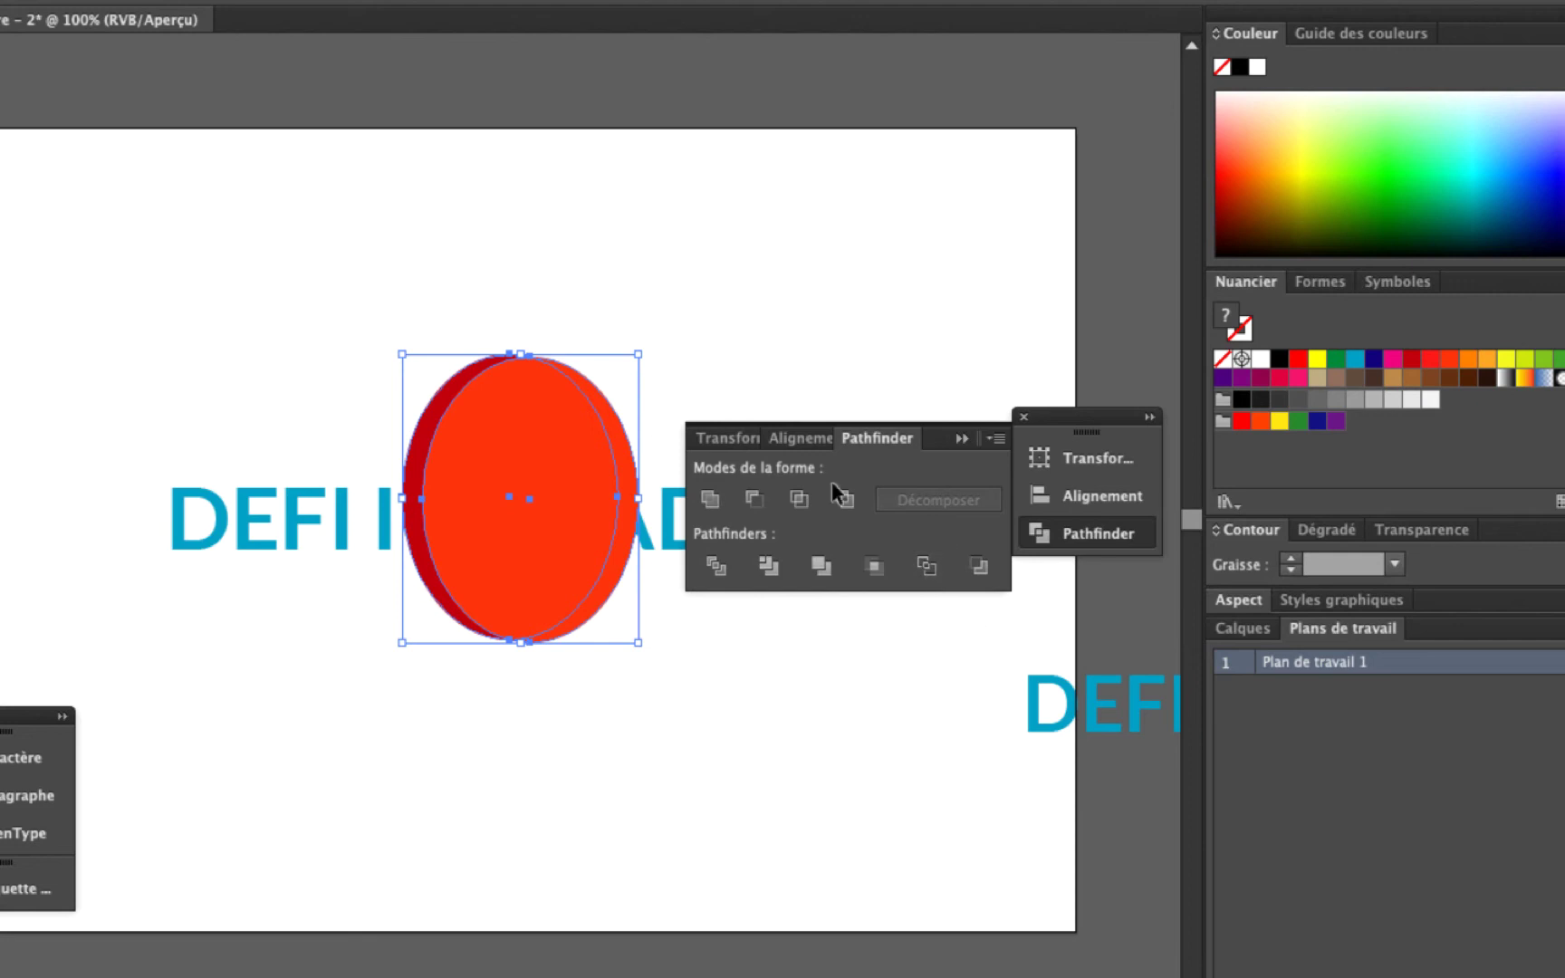
{"action": "left_click", "coordinate": [729, 571]}
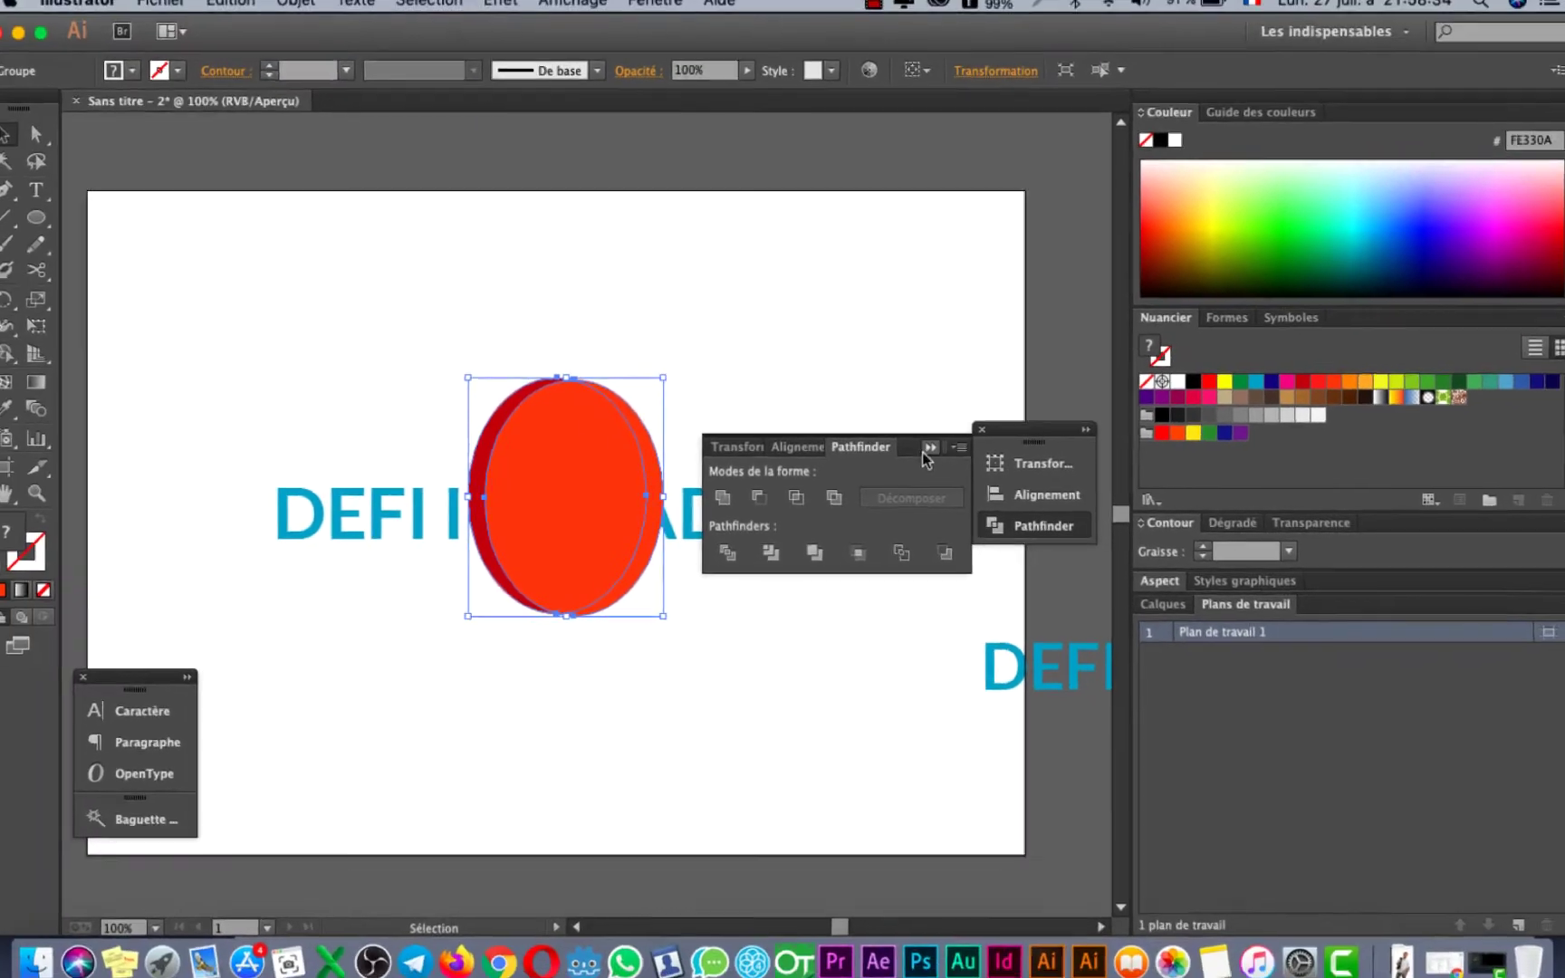
{"action": "left_click", "coordinate": [962, 439]}
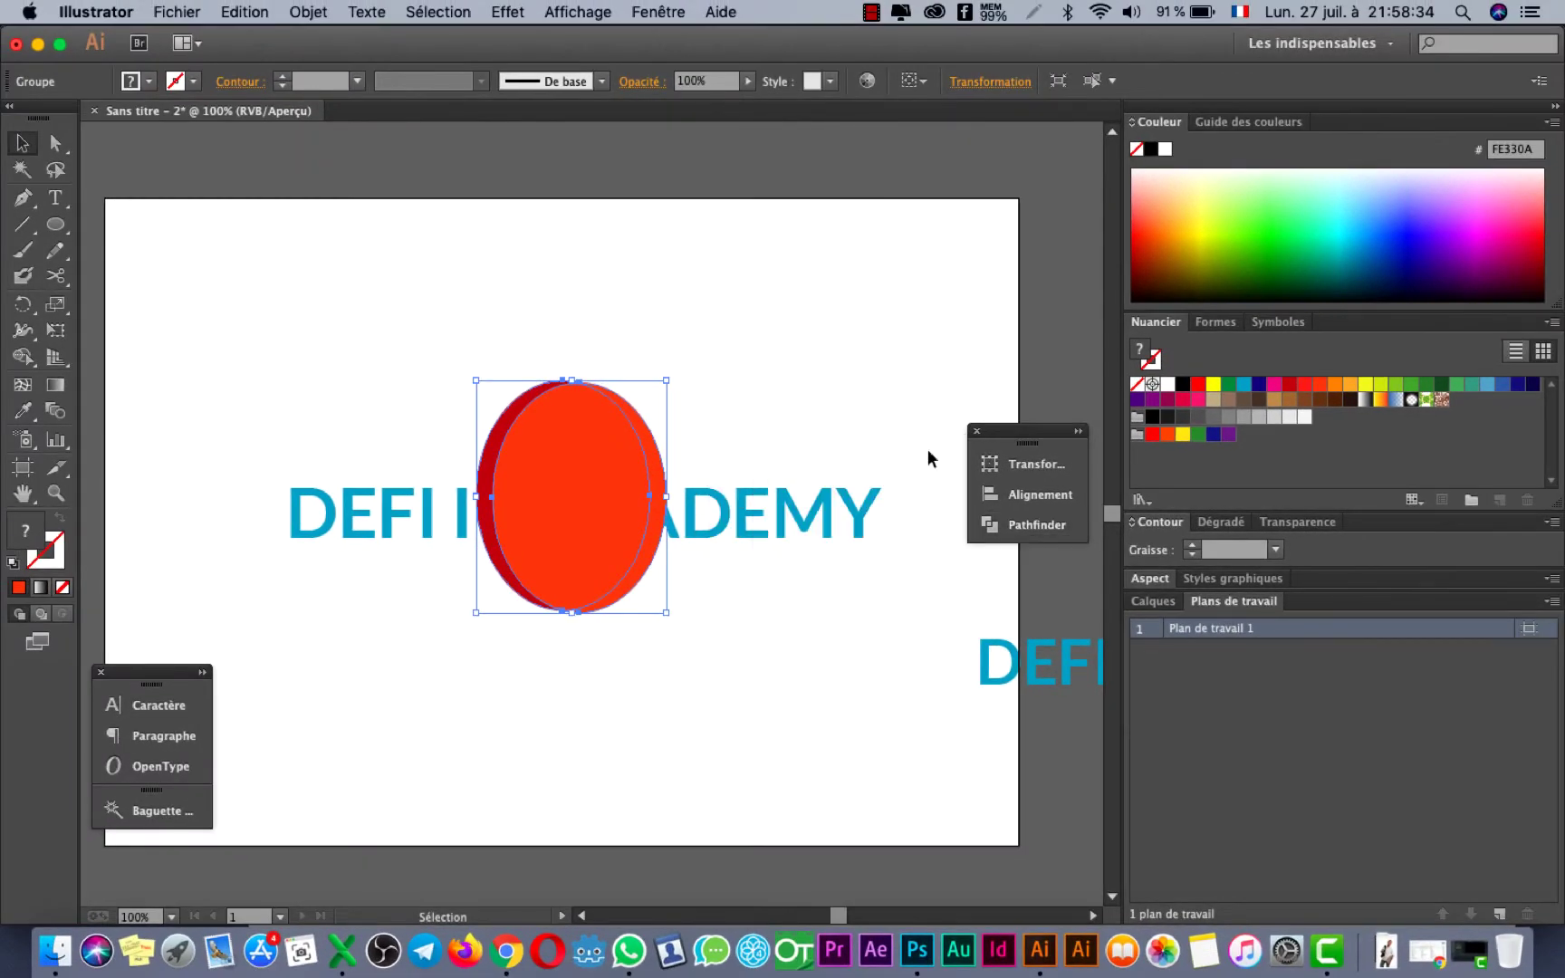
Delete the central overlapping piece of the divided ellipses to leave a two-tone ring
{"action": "left_click", "coordinate": [697, 660]}
{"action": "left_click", "coordinate": [570, 458]}
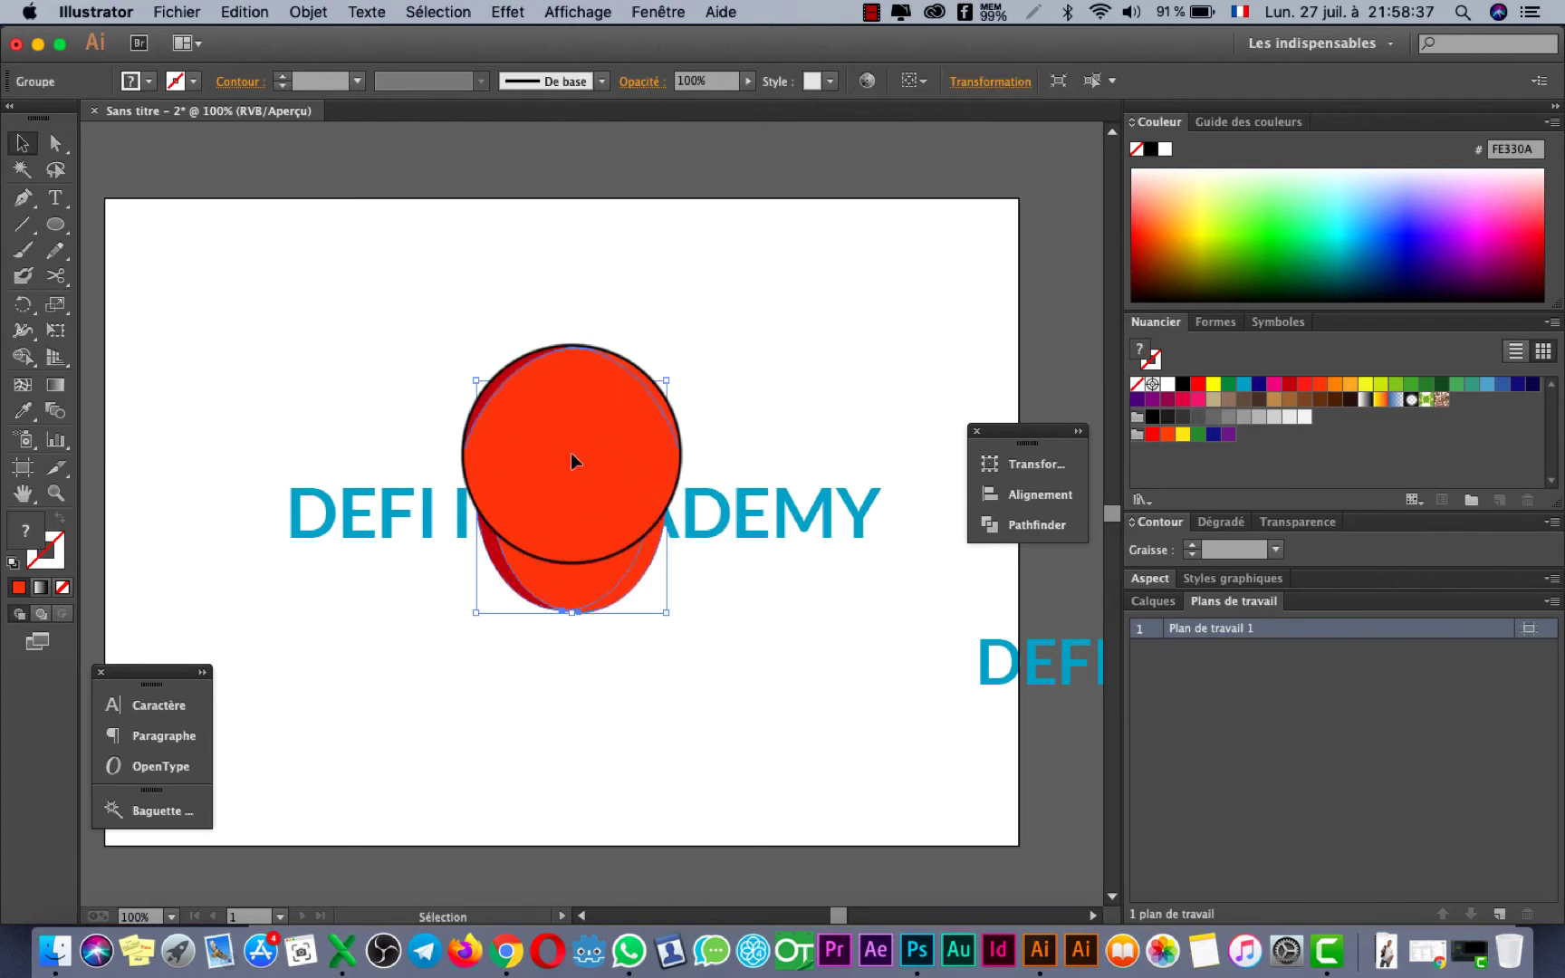
{"action": "left_click", "coordinate": [54, 144]}
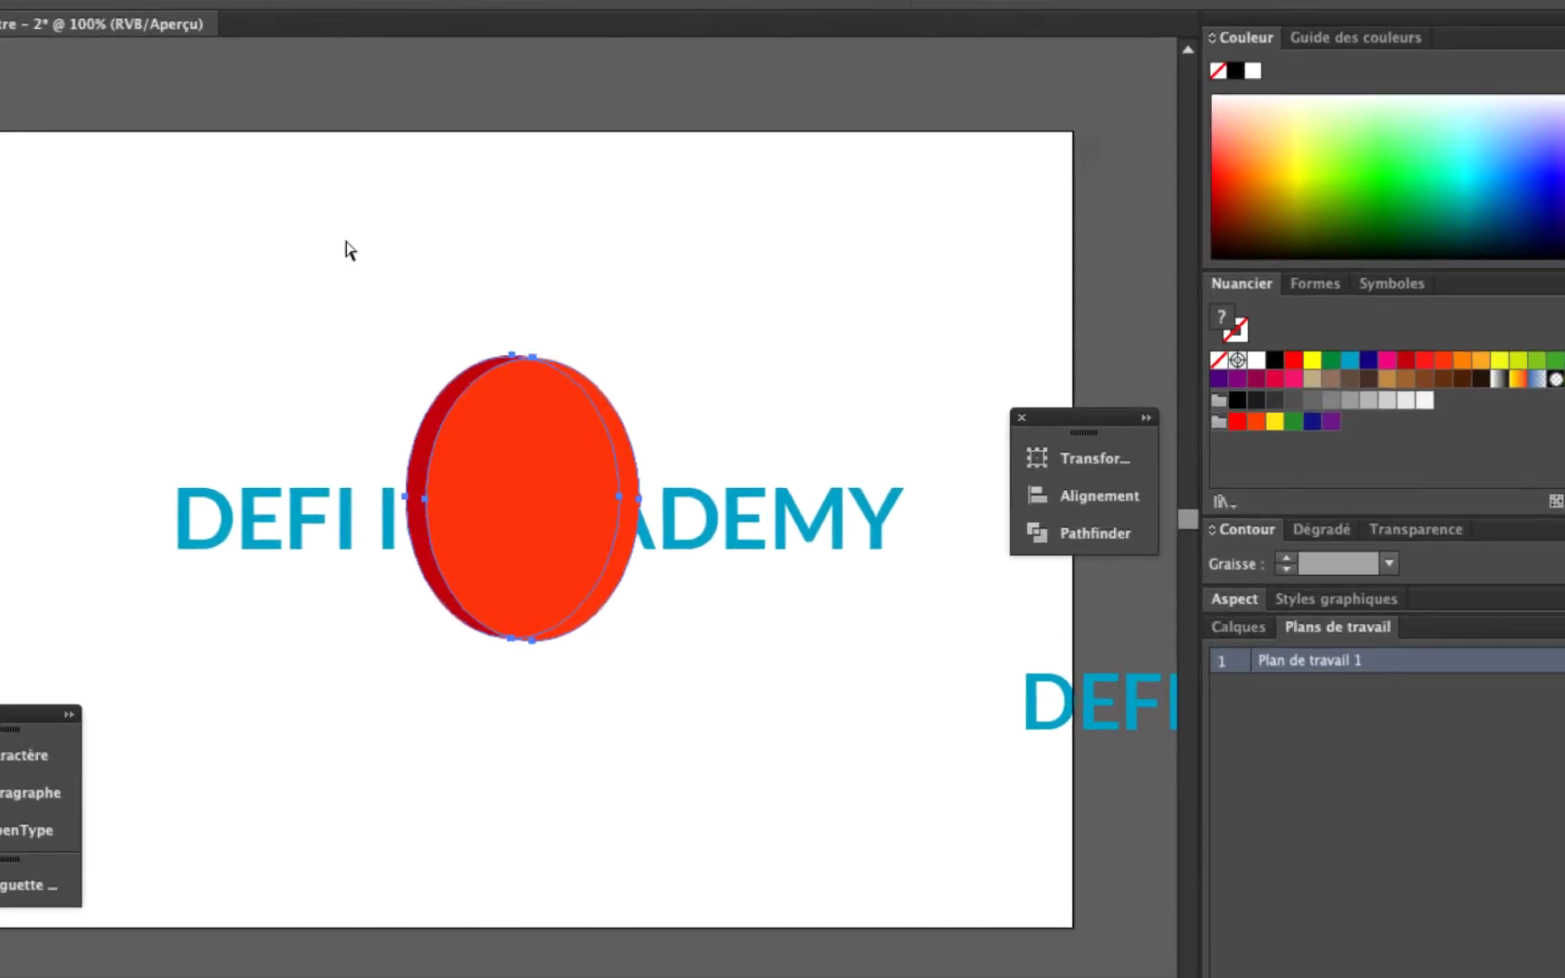
{"action": "left_click", "coordinate": [420, 291]}
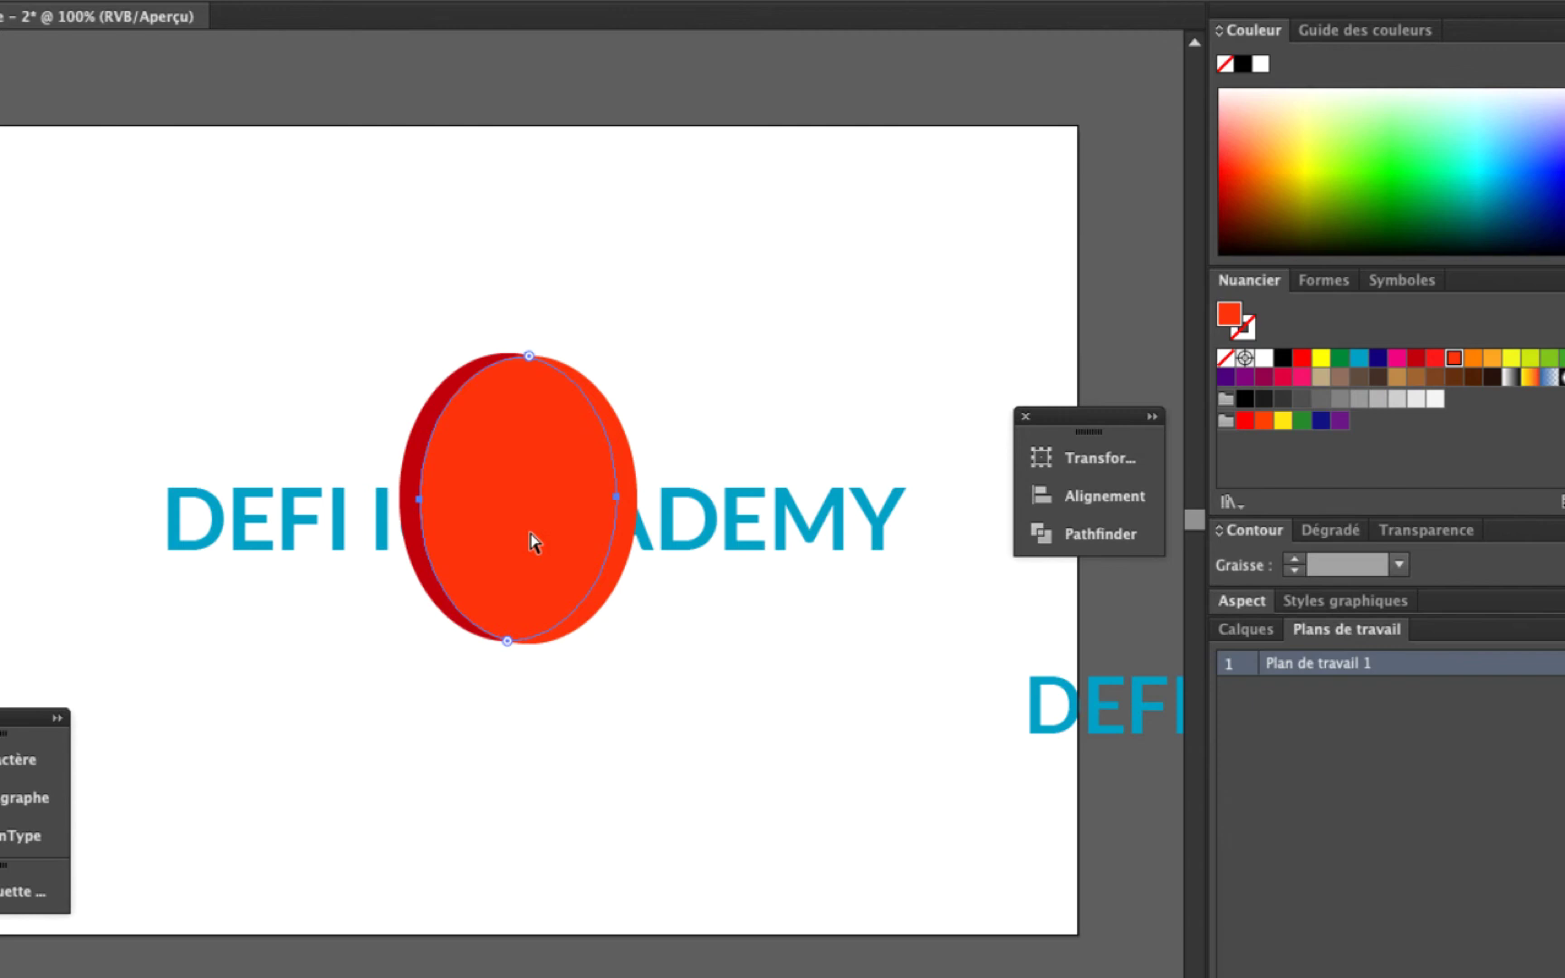
{"action": "key", "text": "Delete"}
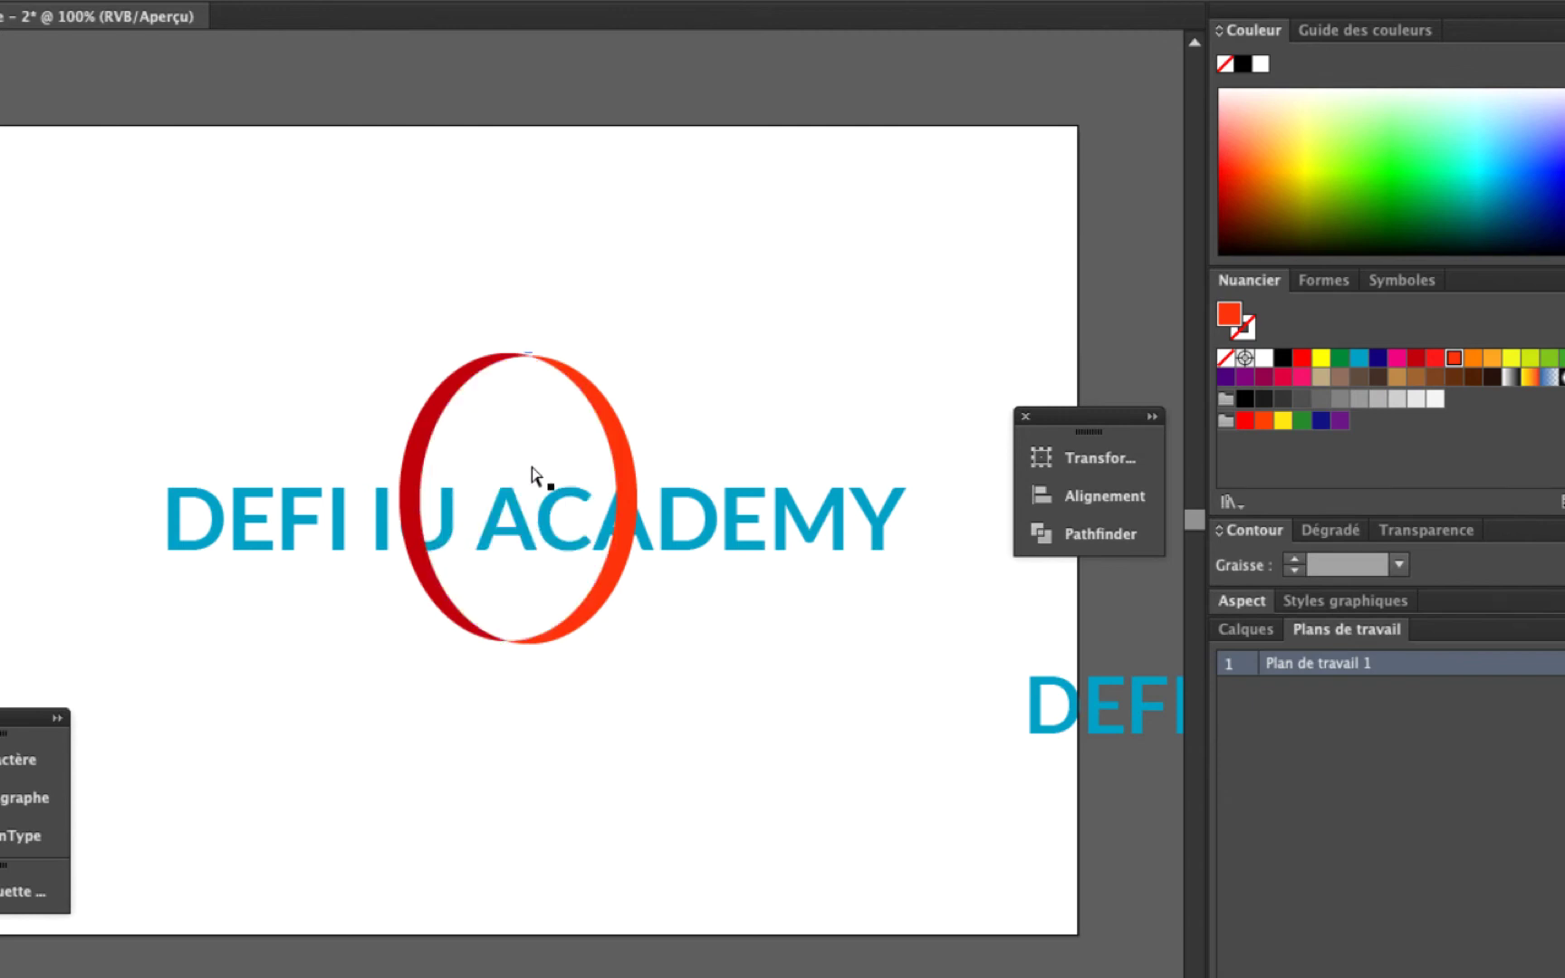
{"action": "left_click", "coordinate": [1099, 535]}
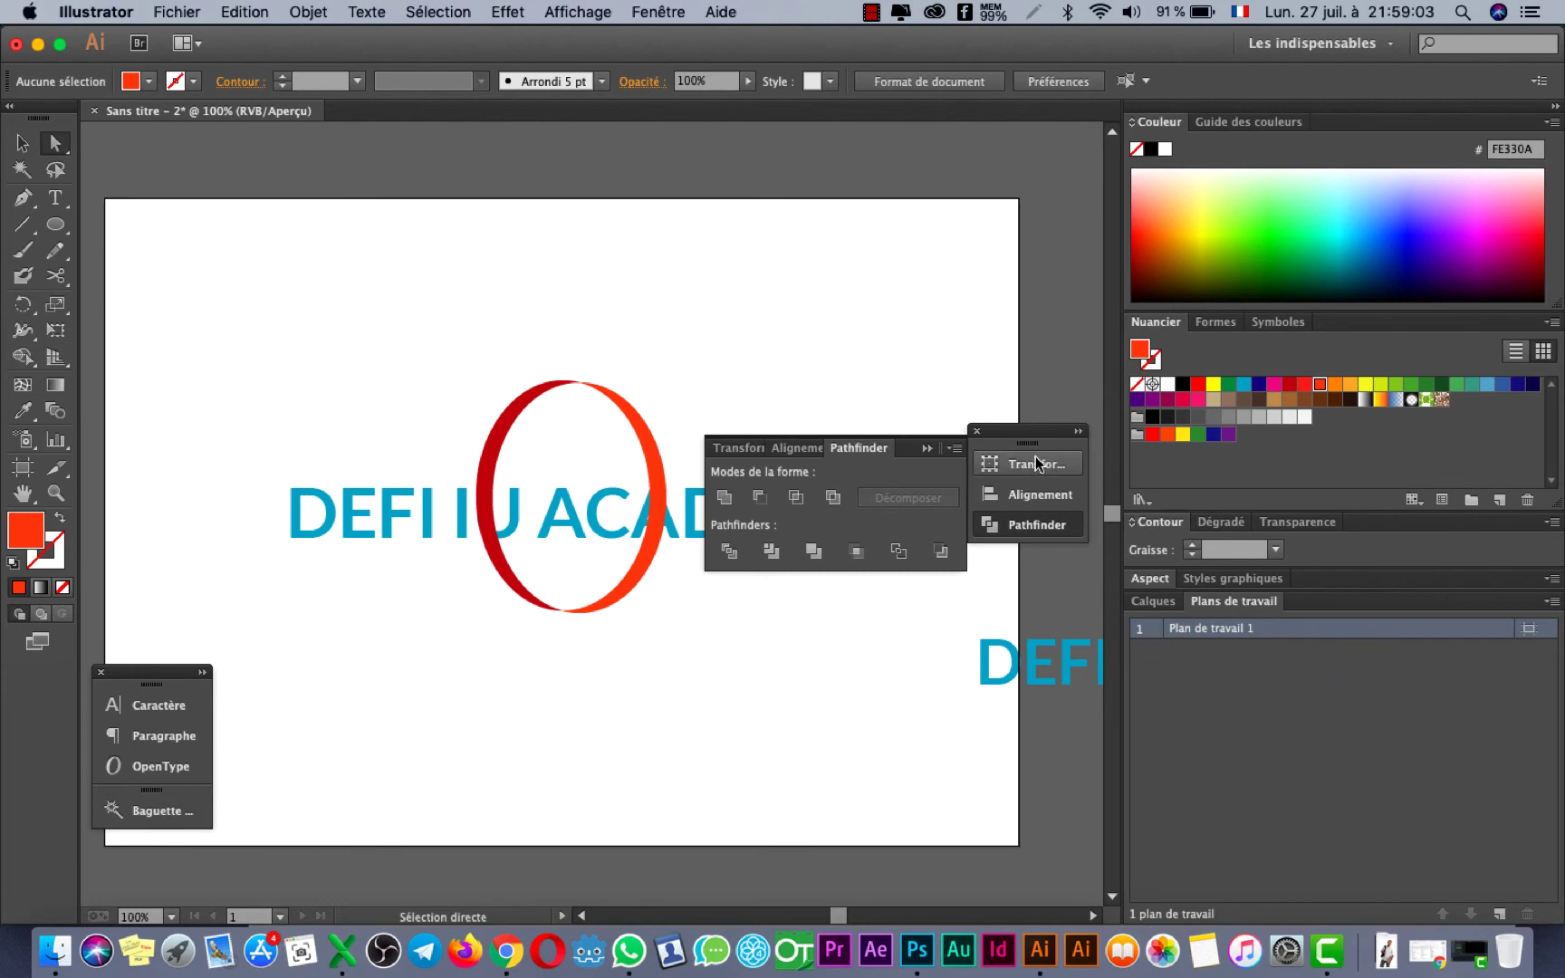
{"action": "left_click", "coordinate": [1016, 524]}
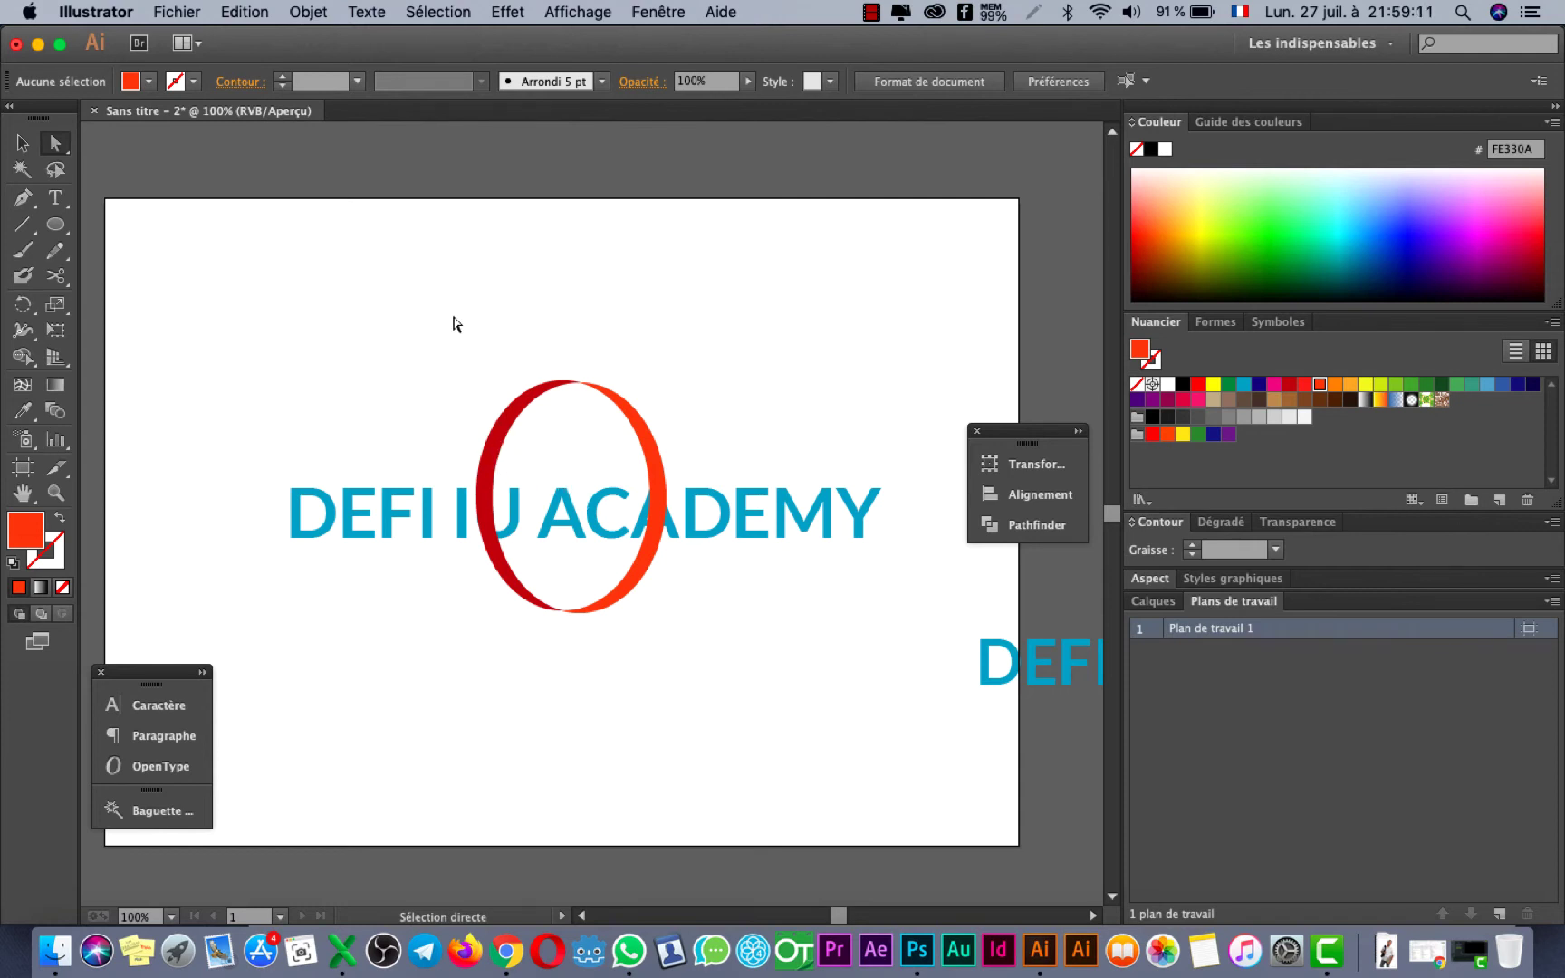
Undo the deletion of the central piece and try moving the divided ellipses as a group
{"action": "key", "text": "super+z"}
{"action": "key", "text": "super+z"}
{"action": "left_click", "coordinate": [22, 142]}
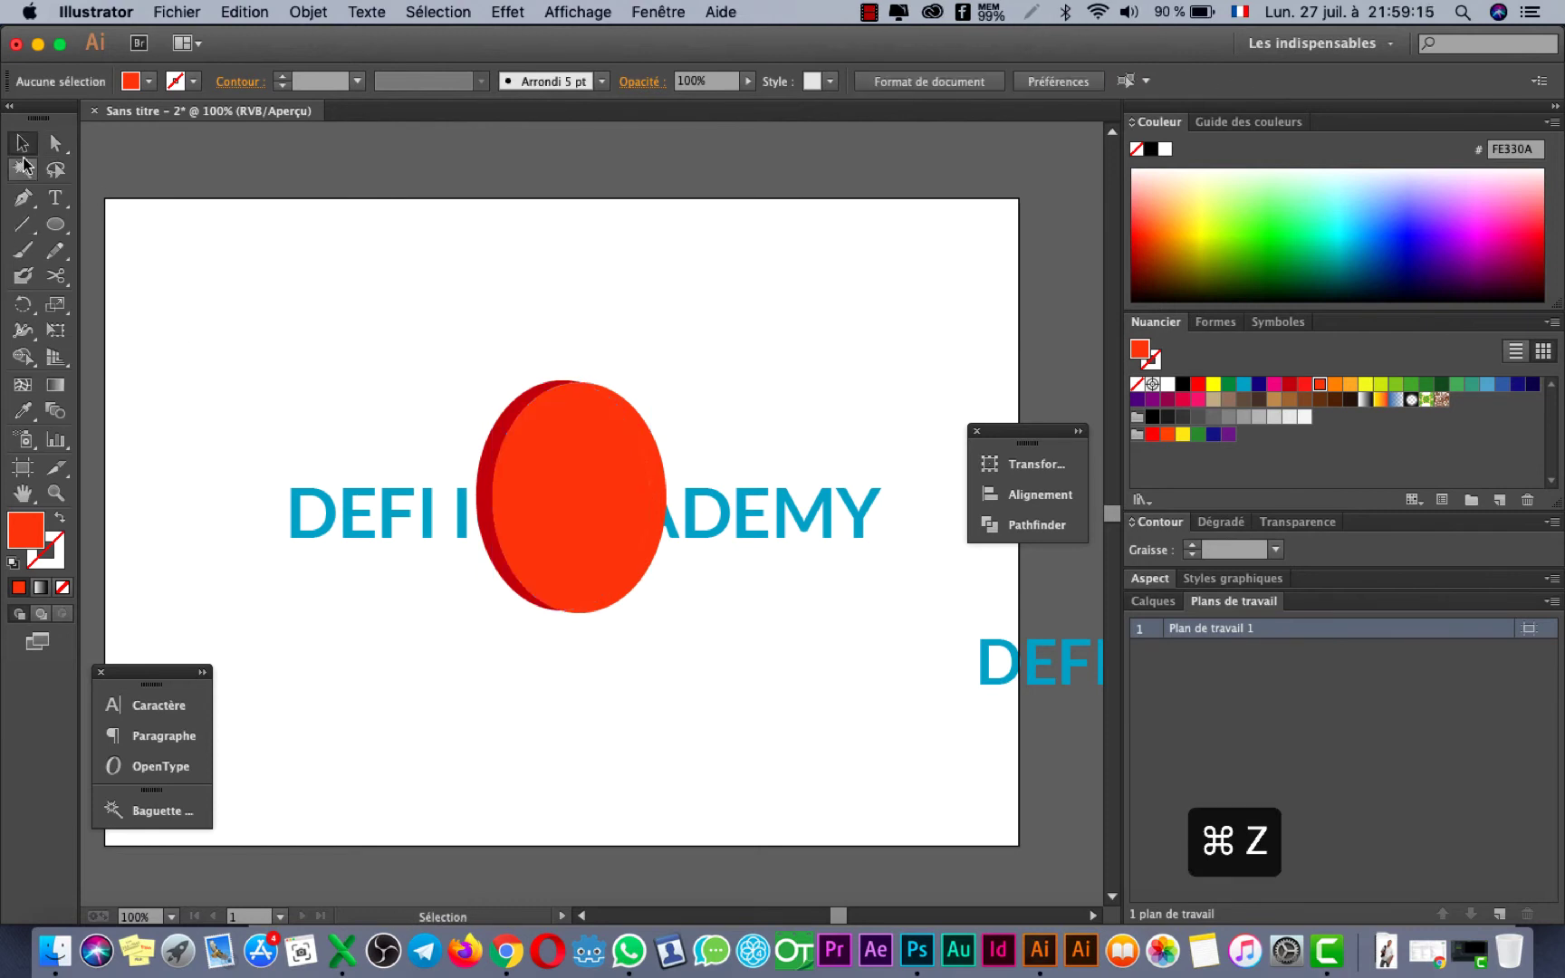
{"action": "left_click", "coordinate": [546, 496]}
{"action": "mouse_move", "coordinate": [597, 514]}
{"action": "left_mouse_down"}
{"action": "mouse_move", "coordinate": [783, 469]}
{"action": "mouse_move", "coordinate": [583, 489]}
{"action": "left_mouse_up"}
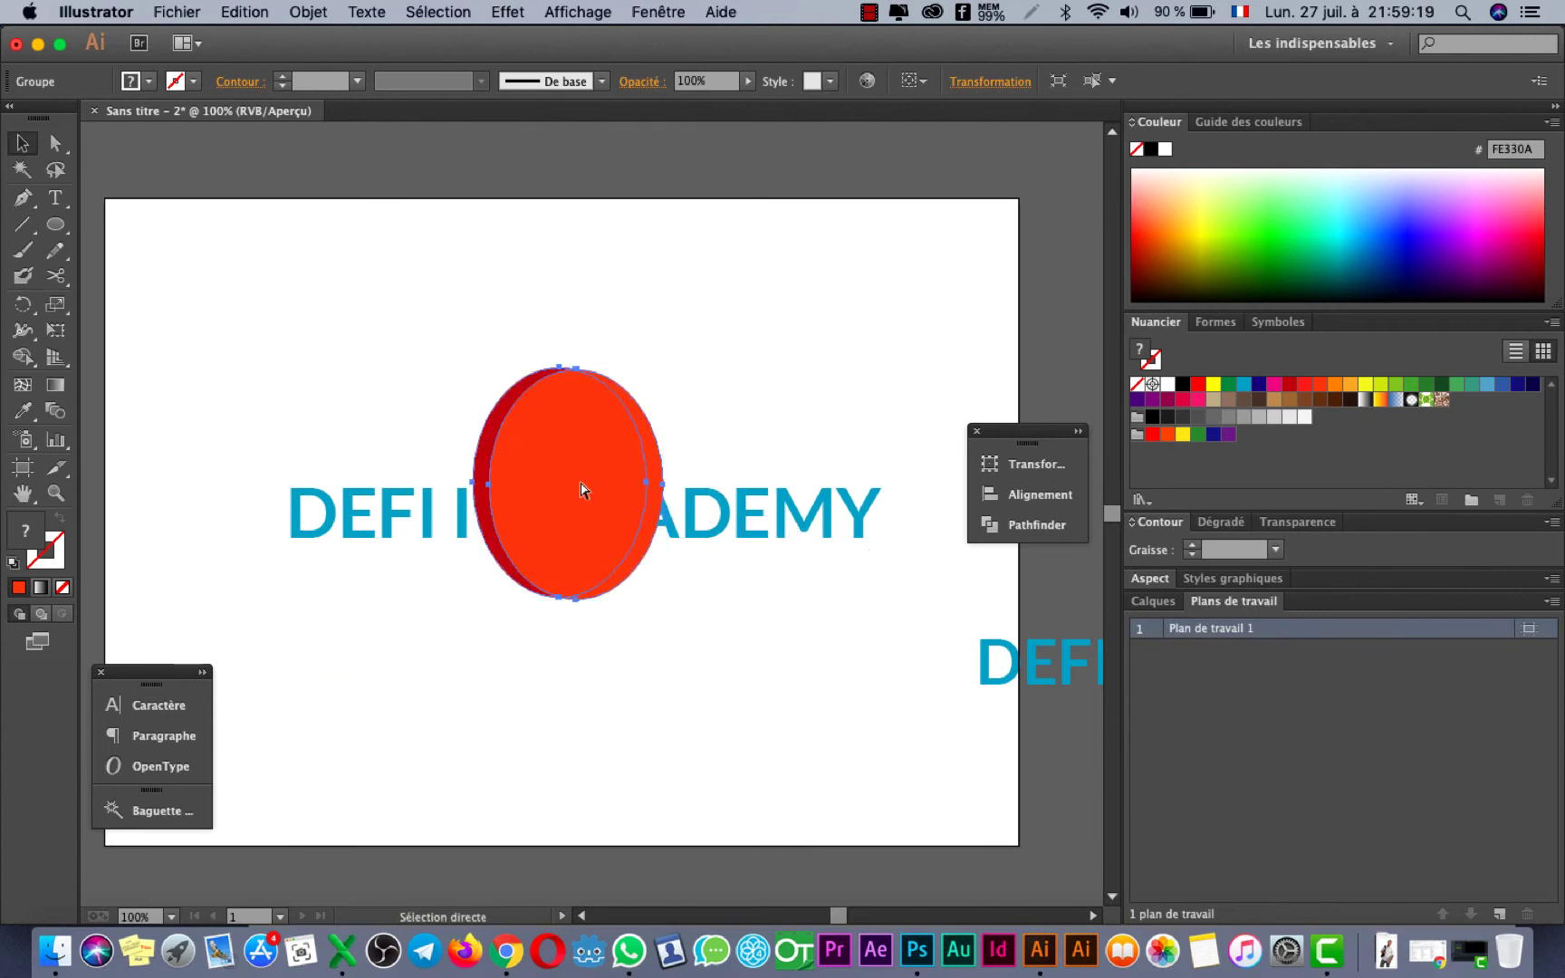
Select only the central piece inside the divided ellipse group and delete it, leaving the red ring
{"action": "left_click", "coordinate": [216, 260]}
{"action": "left_click", "coordinate": [57, 142]}
{"action": "left_click", "coordinate": [576, 489]}
{"action": "key", "text": "Delete"}
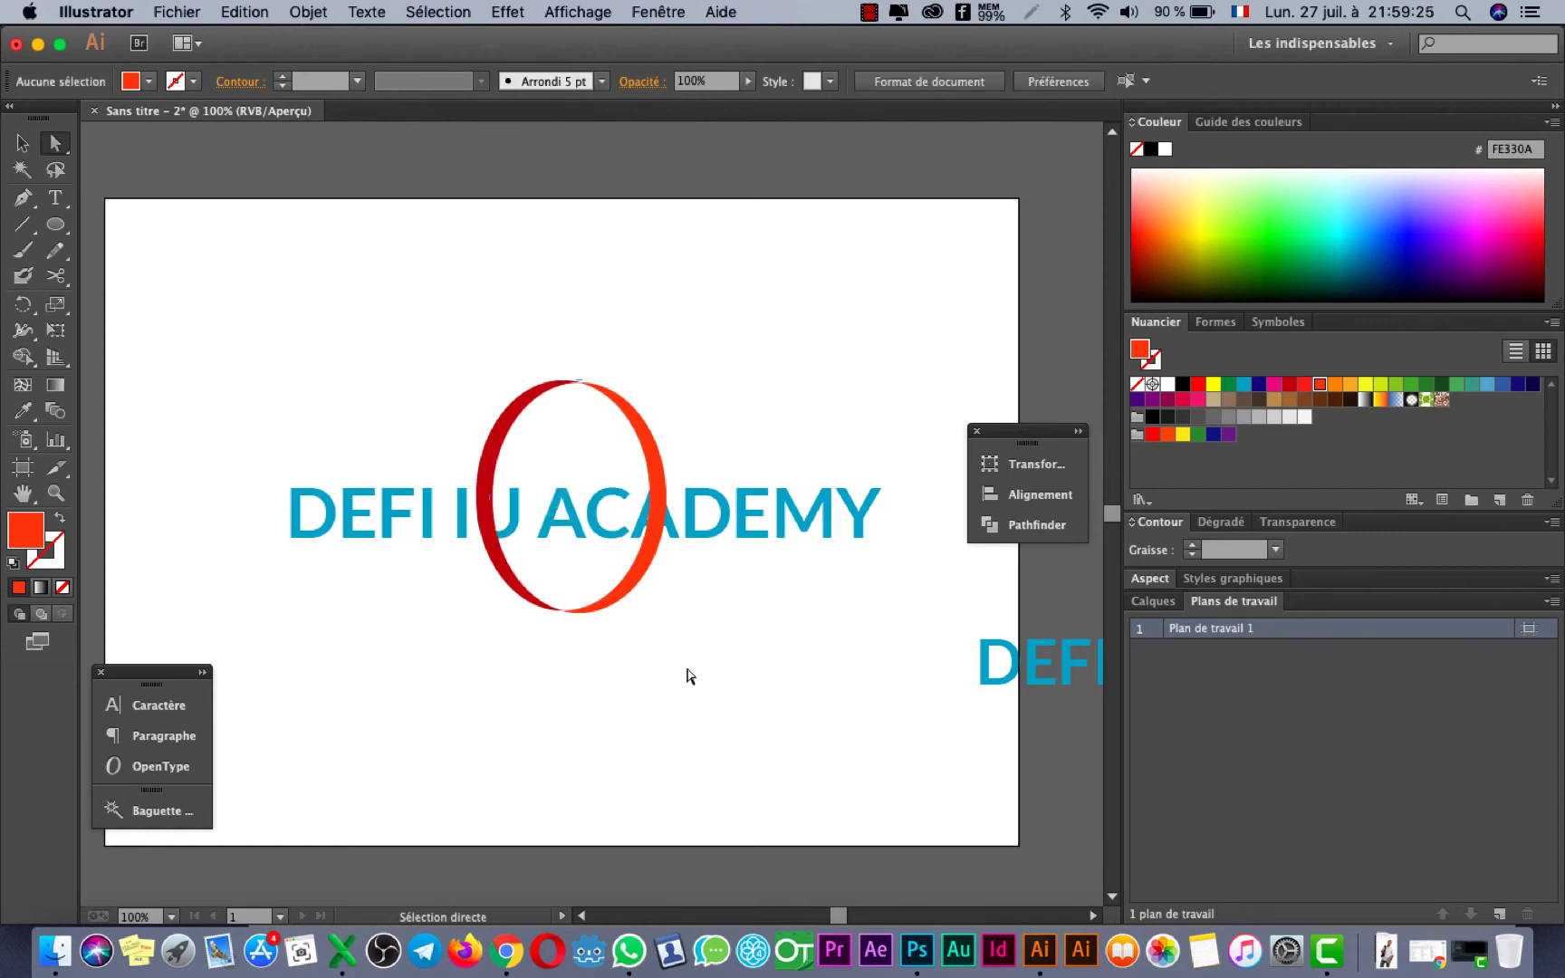
Rotate the ring counterclockwise into a diagonal tilt, narrow it slightly and position it over the middle of the text
{"action": "key", "text": "c"}
{"action": "key", "text": "v"}
{"action": "left_click", "coordinate": [647, 546]}
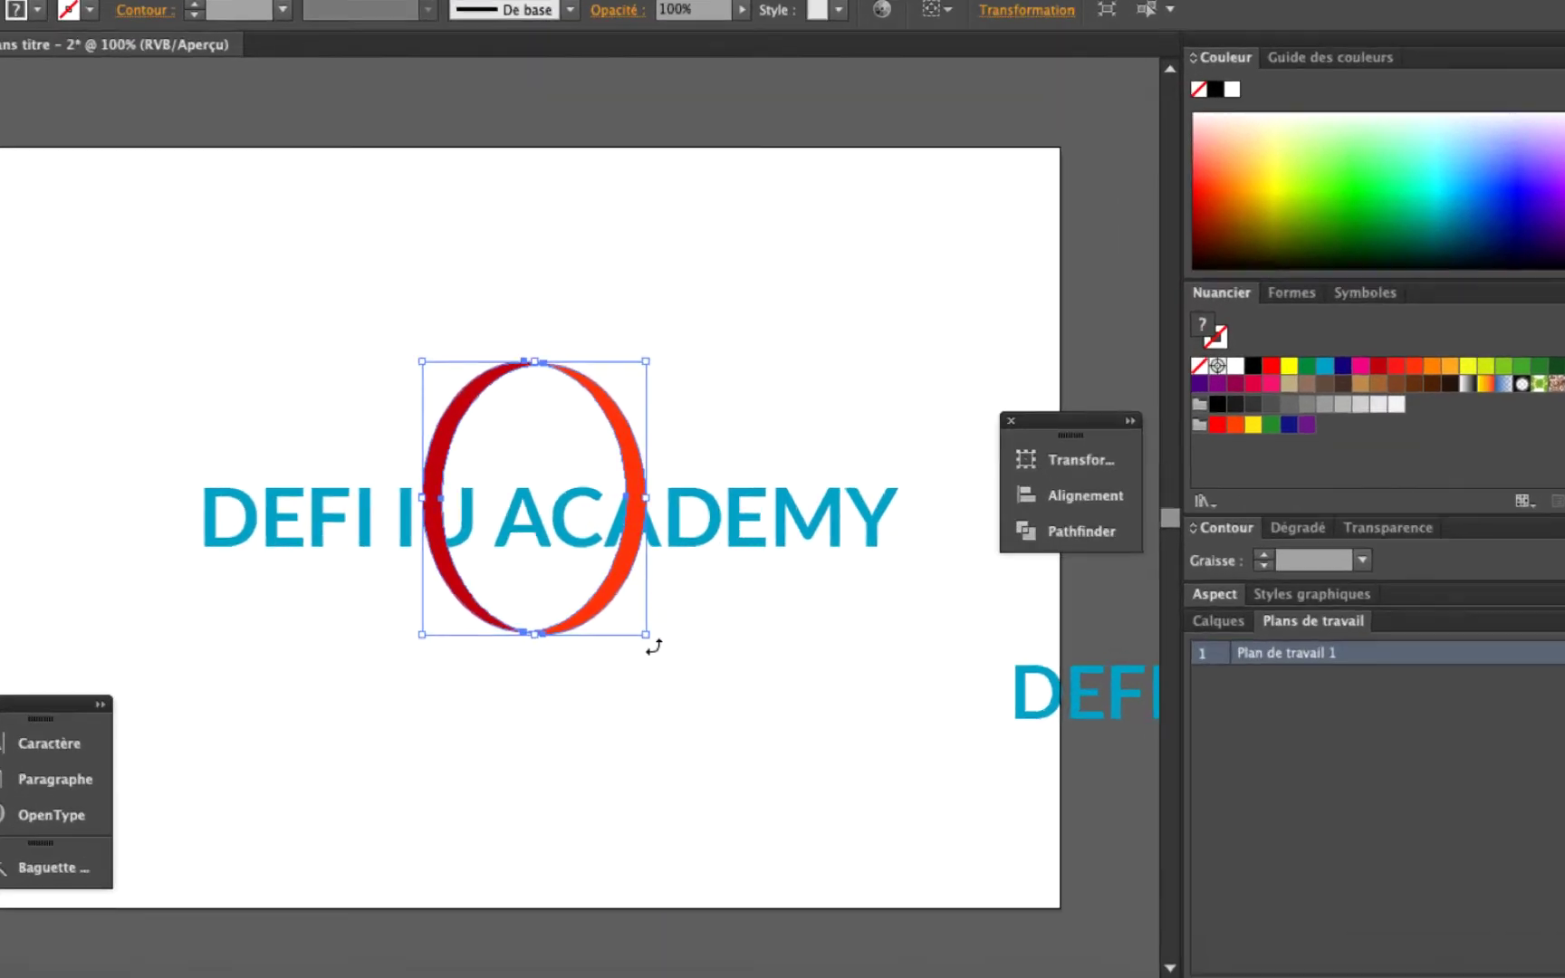
{"action": "left_click_drag", "start_coordinate": [654, 646], "coordinate": [772, 576]}
{"action": "left_click_drag", "start_coordinate": [594, 594], "coordinate": [639, 600]}
{"action": "left_click_drag", "start_coordinate": [618, 414], "coordinate": [576, 451]}
{"action": "left_click_drag", "start_coordinate": [601, 535], "coordinate": [603, 526]}
{"action": "left_click", "coordinate": [757, 745]}
Draw a rectangle over the letters "IU A" across the ring's dark red side and fill it with yellow F2F91C
{"action": "left_click", "coordinate": [58, 225]}
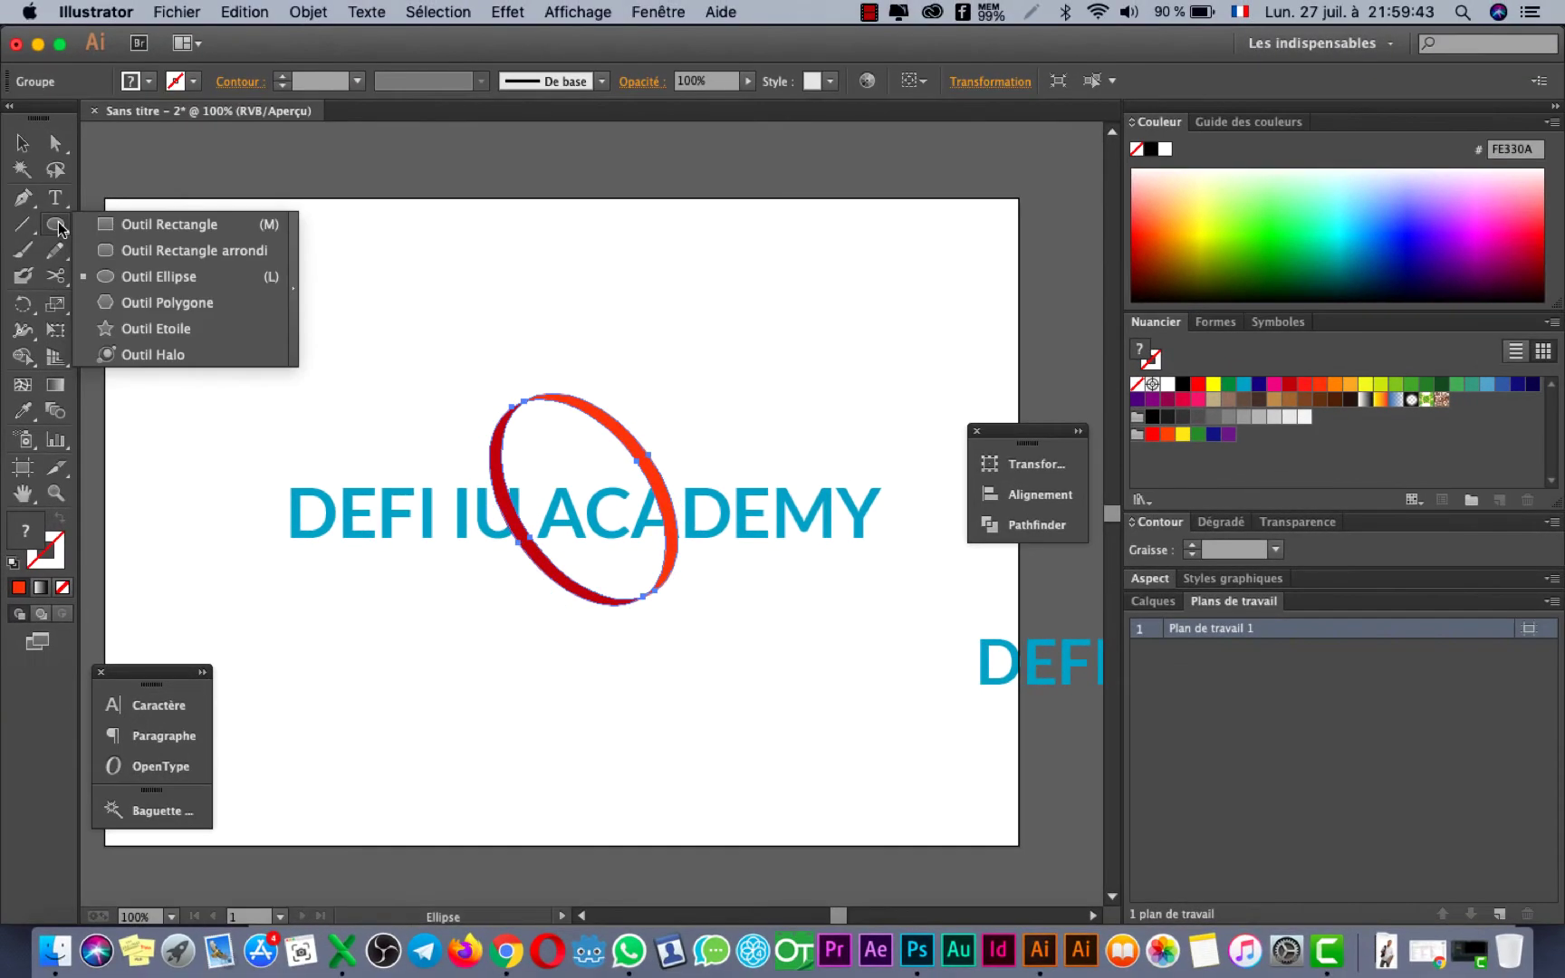
{"action": "left_click_drag", "start_coordinate": [58, 225], "coordinate": [152, 225]}
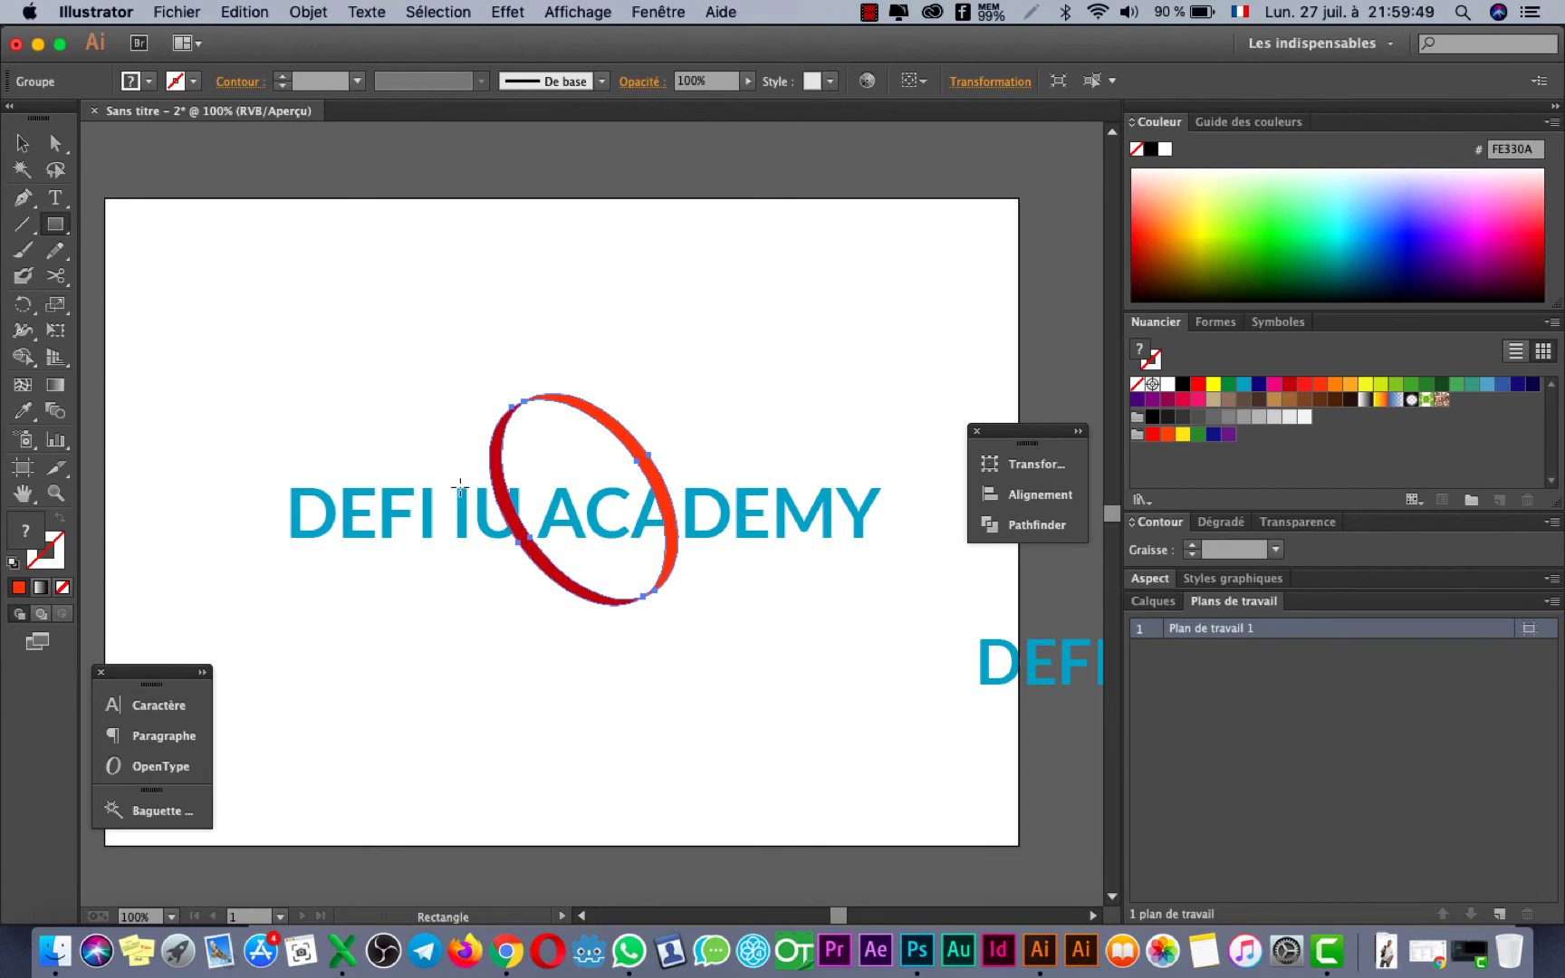
{"action": "mouse_move", "coordinate": [459, 487]}
{"action": "left_mouse_down"}
{"action": "mouse_move", "coordinate": [552, 538]}
{"action": "mouse_move", "coordinate": [592, 538]}
{"action": "left_mouse_up"}
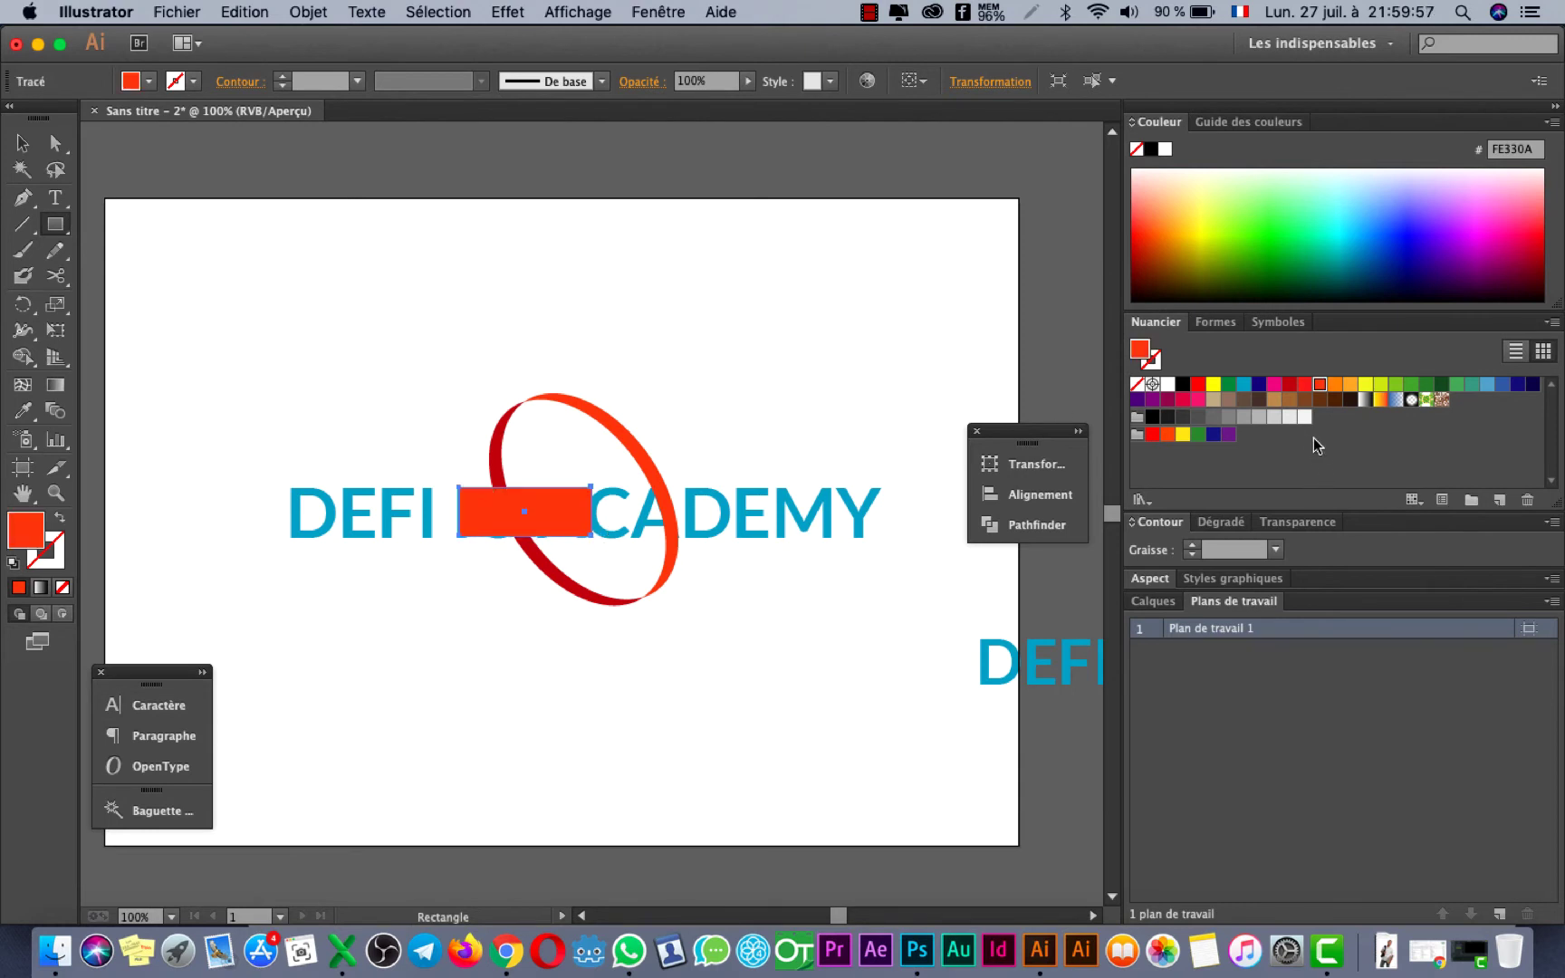
{"action": "left_click", "coordinate": [1365, 384]}
{"action": "key", "text": "v"}
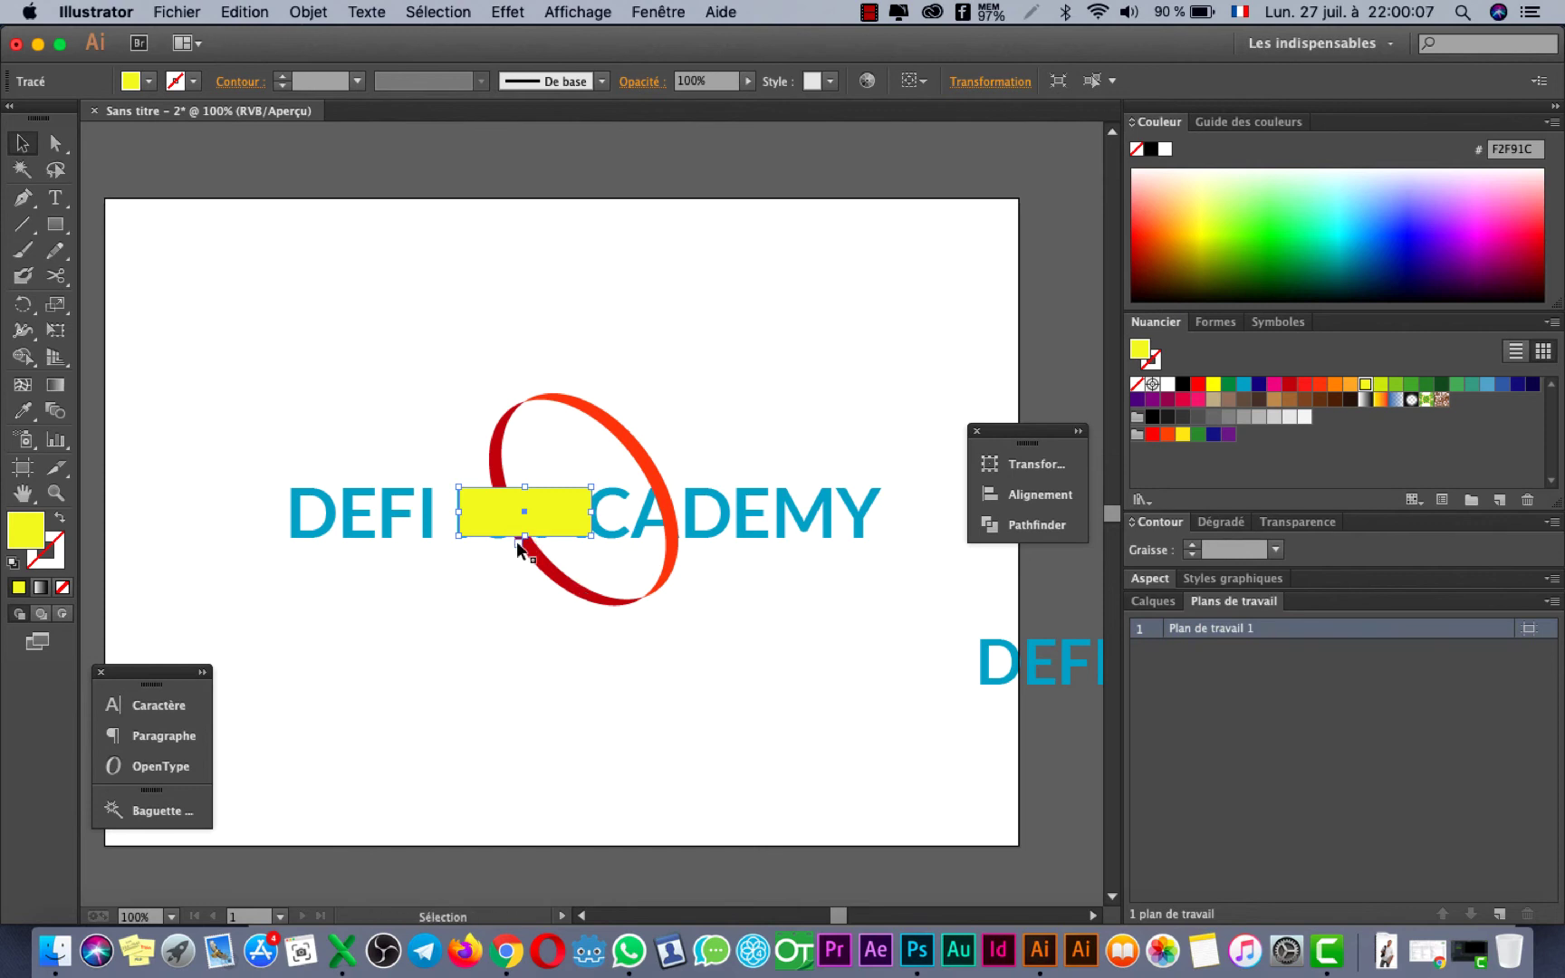
Adjust the yellow rectangle's upper and lower edges to match the cap height and baseline of the blue letters
{"action": "scroll", "coordinate": [519, 546], "scroll_direction": "up", "scroll_amount": 4}
{"action": "scroll", "coordinate": [545, 498], "scroll_direction": "up", "scroll_amount": 1}
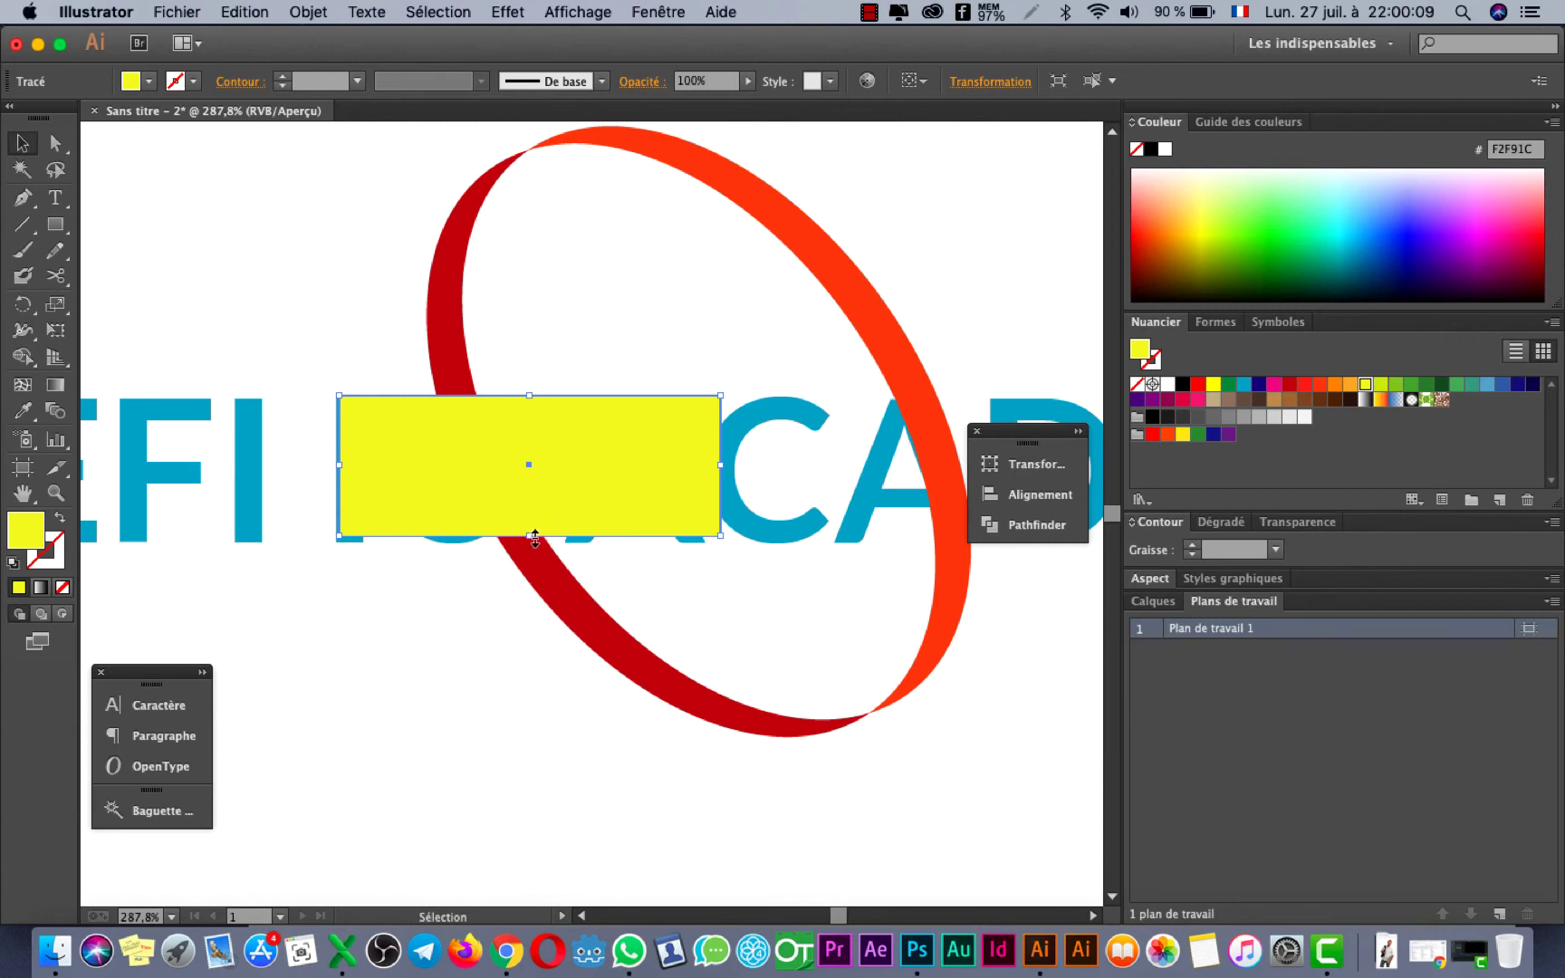
{"action": "left_click_drag", "start_coordinate": [534, 536], "coordinate": [533, 542]}
{"action": "mouse_move", "coordinate": [530, 396]}
{"action": "left_mouse_down"}
{"action": "mouse_move", "coordinate": [528, 419]}
{"action": "mouse_move", "coordinate": [530, 399]}
{"action": "left_mouse_up"}
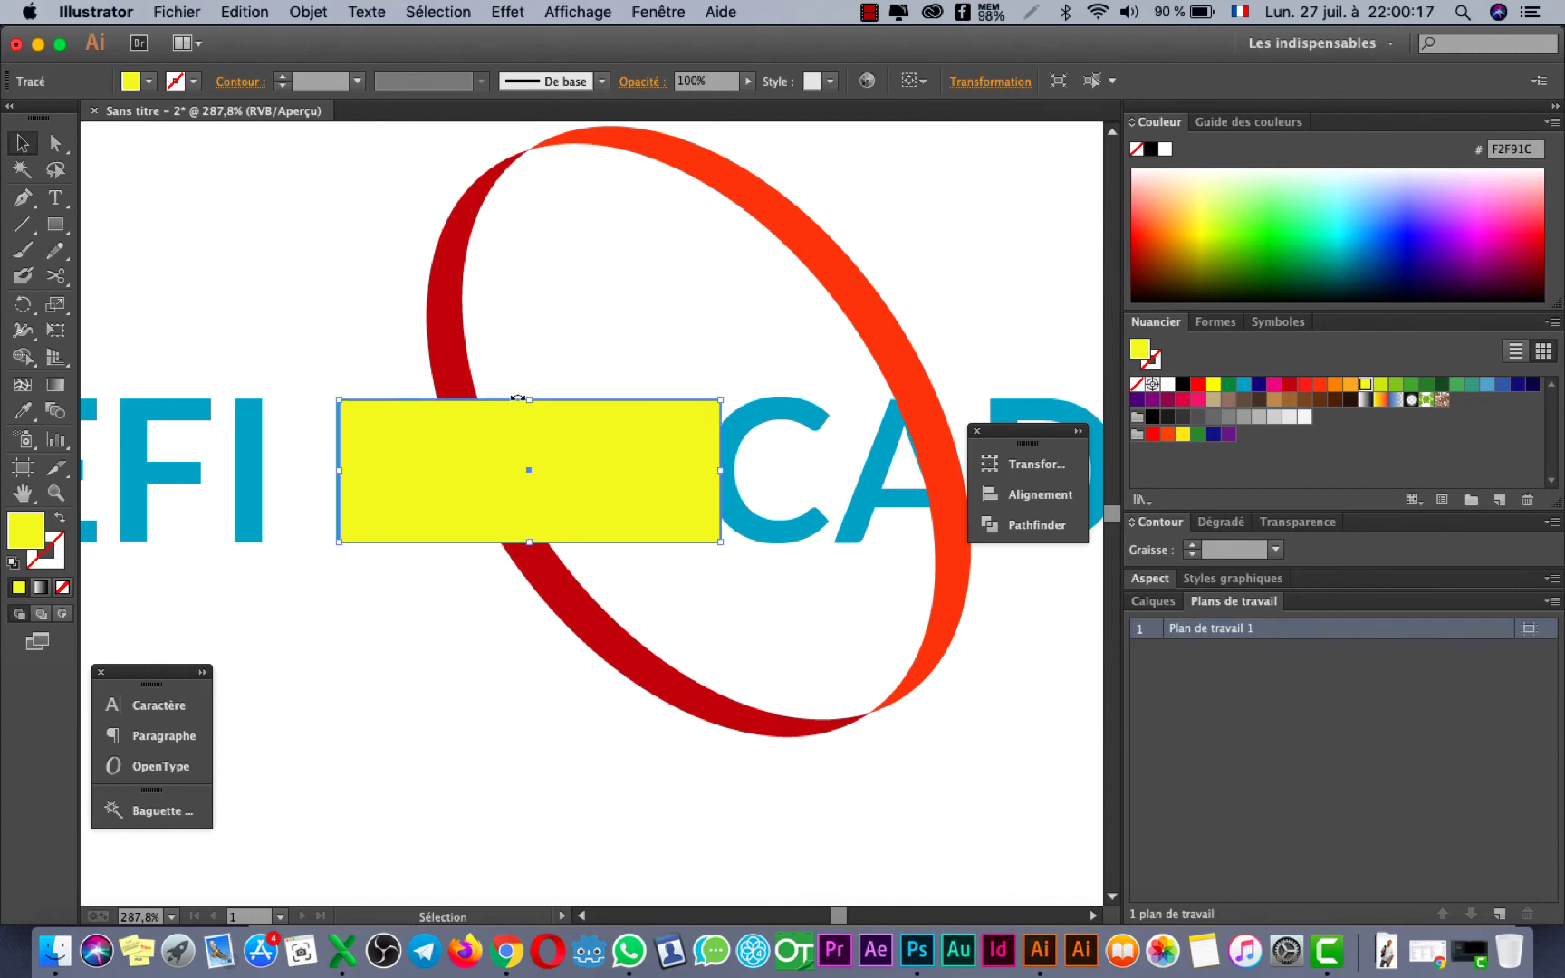
{"action": "left_click", "coordinate": [524, 393]}
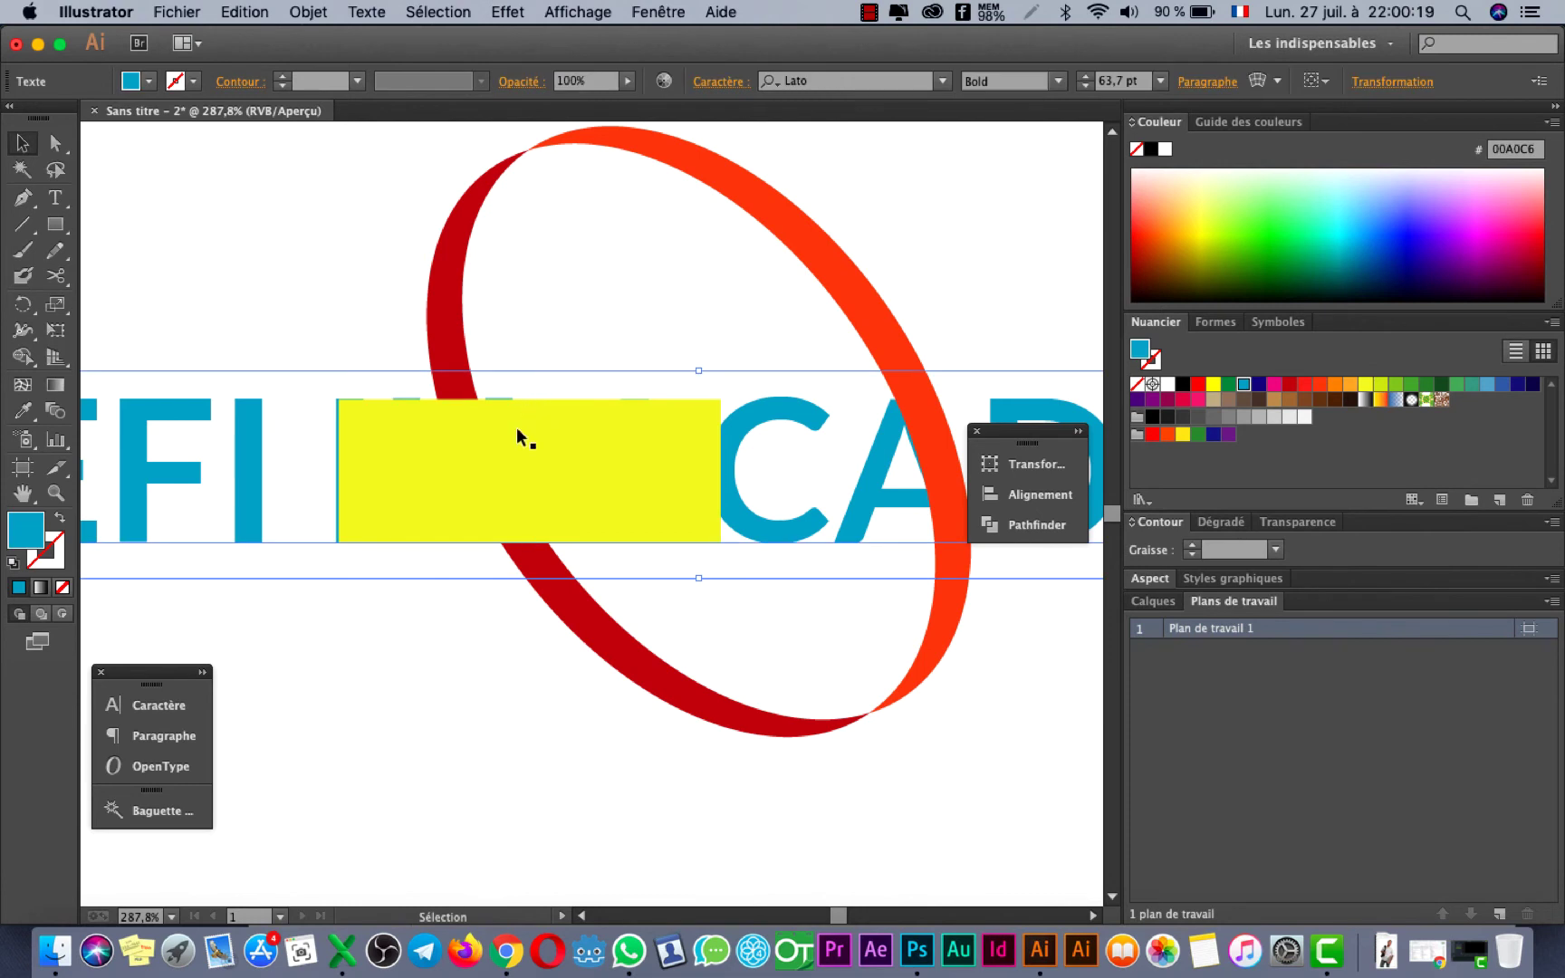
{"action": "left_click", "coordinate": [536, 405]}
{"action": "left_click_drag", "start_coordinate": [532, 400], "coordinate": [529, 398]}
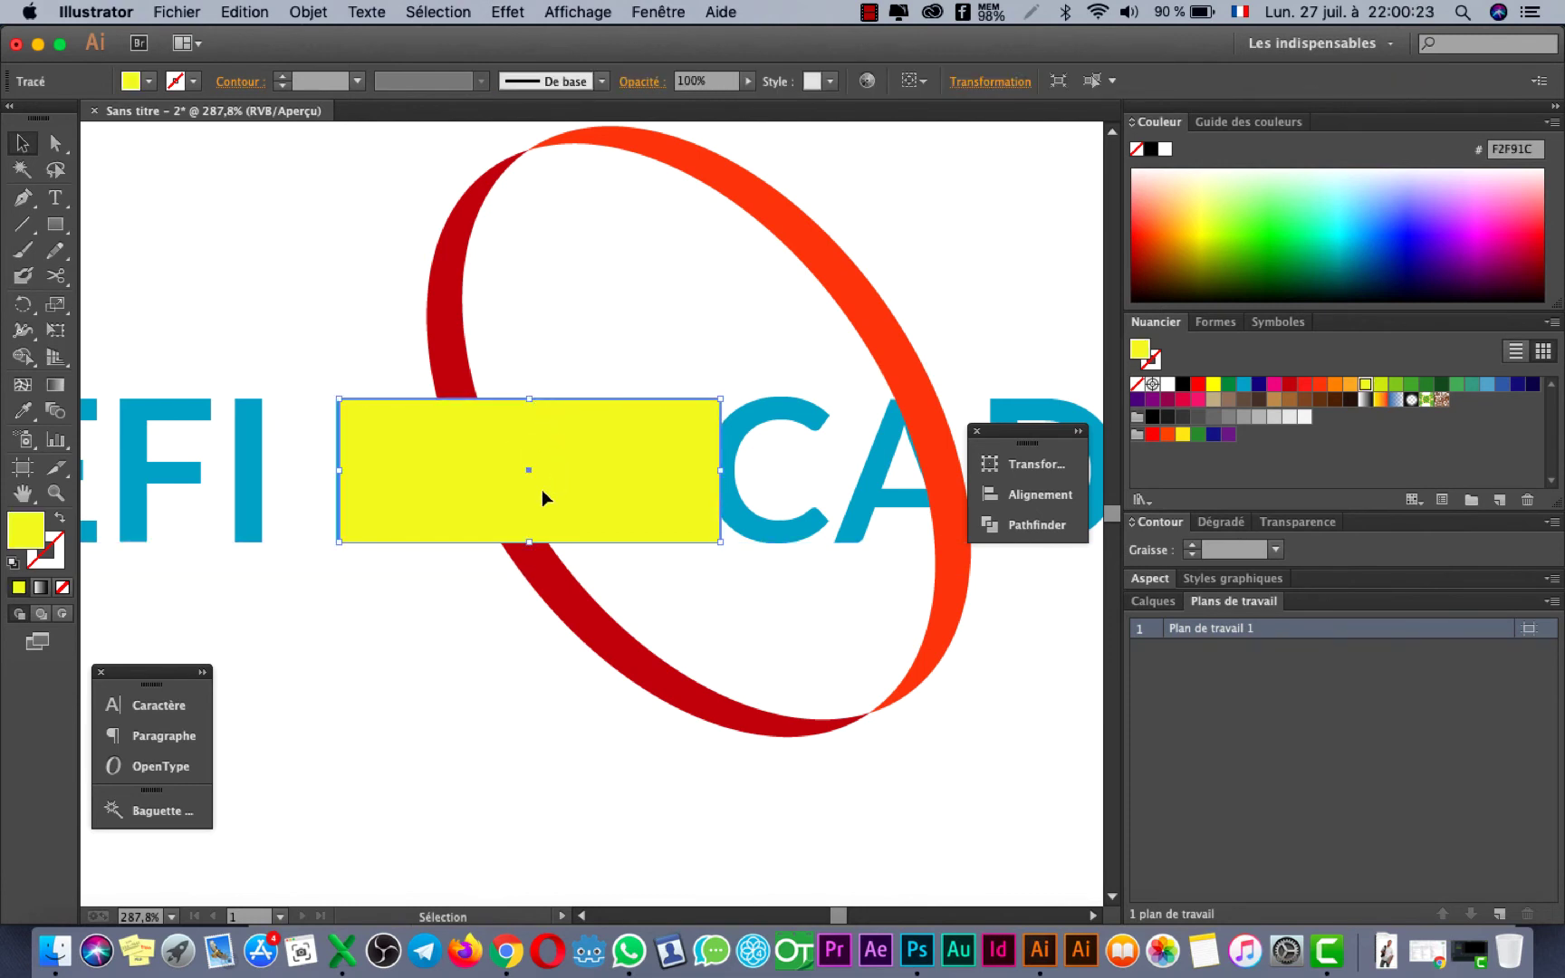
Divide the ring and the yellow rectangle along their overlaps with the Pathfinder Division operation
{"action": "left_click", "coordinate": [555, 588], "text": "shift"}
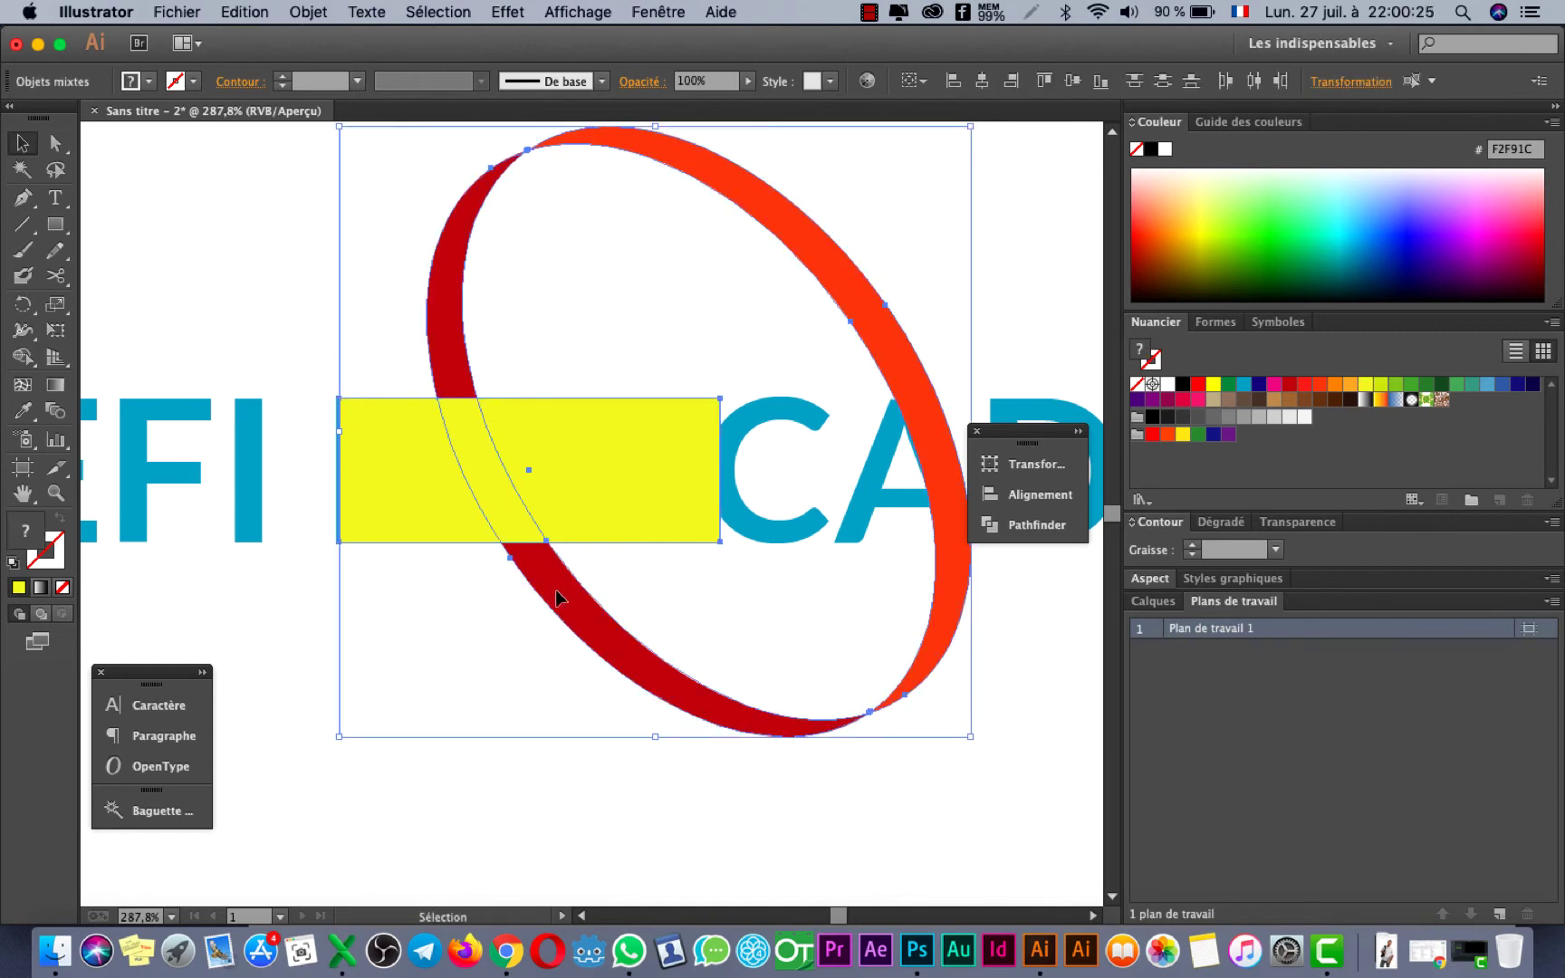
{"action": "left_click", "coordinate": [1032, 525]}
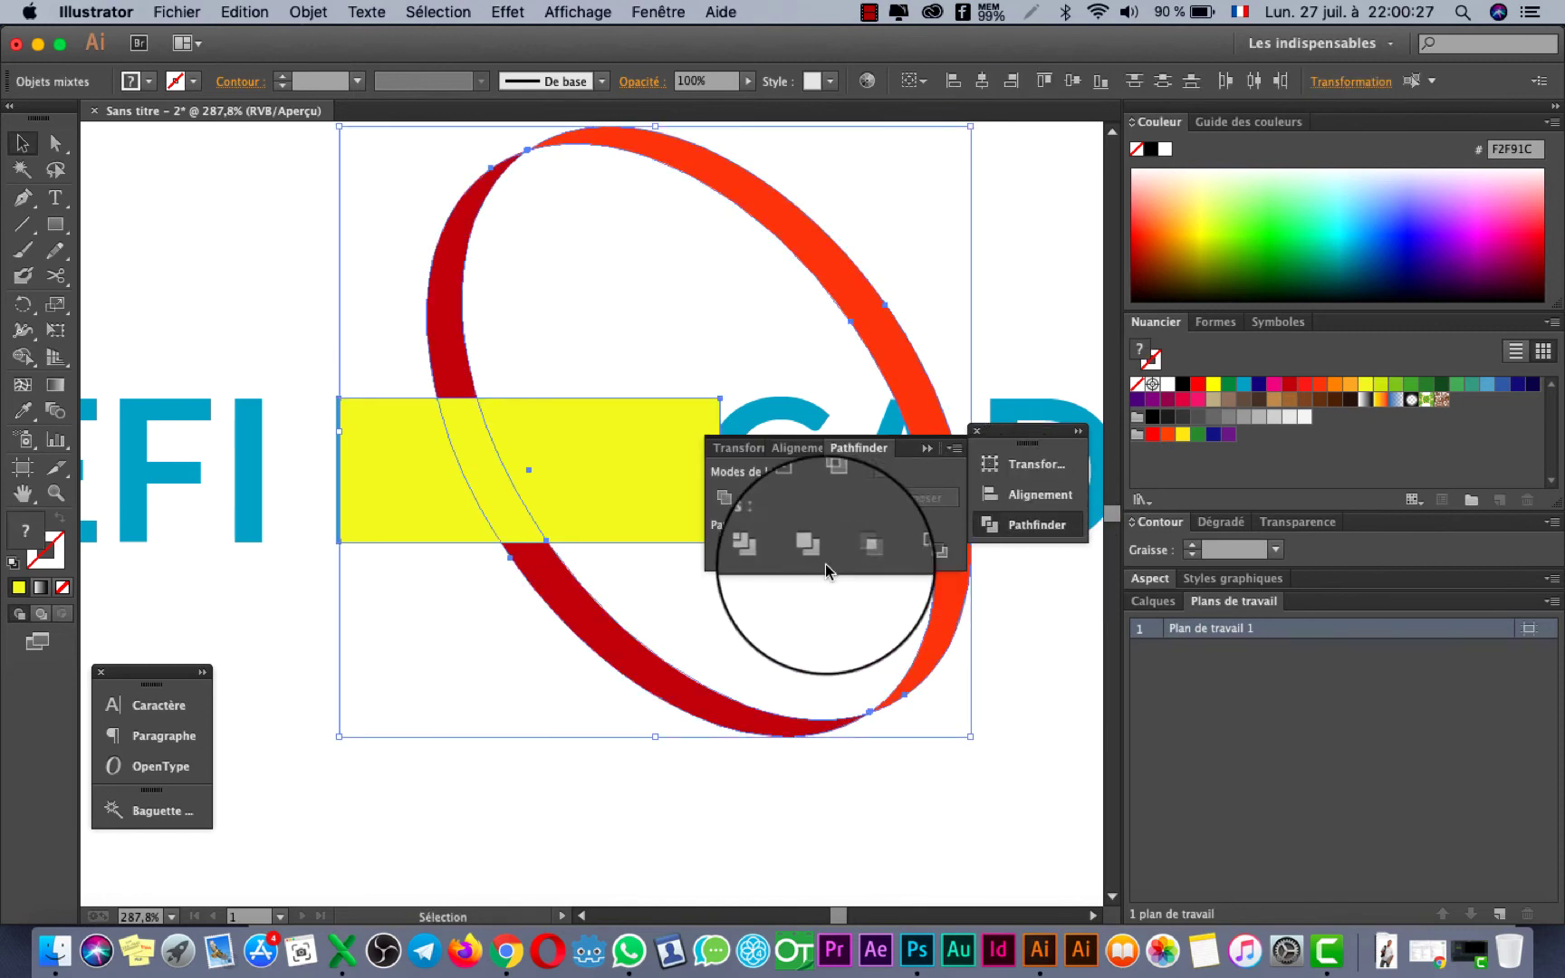
{"action": "left_click", "coordinate": [729, 552]}
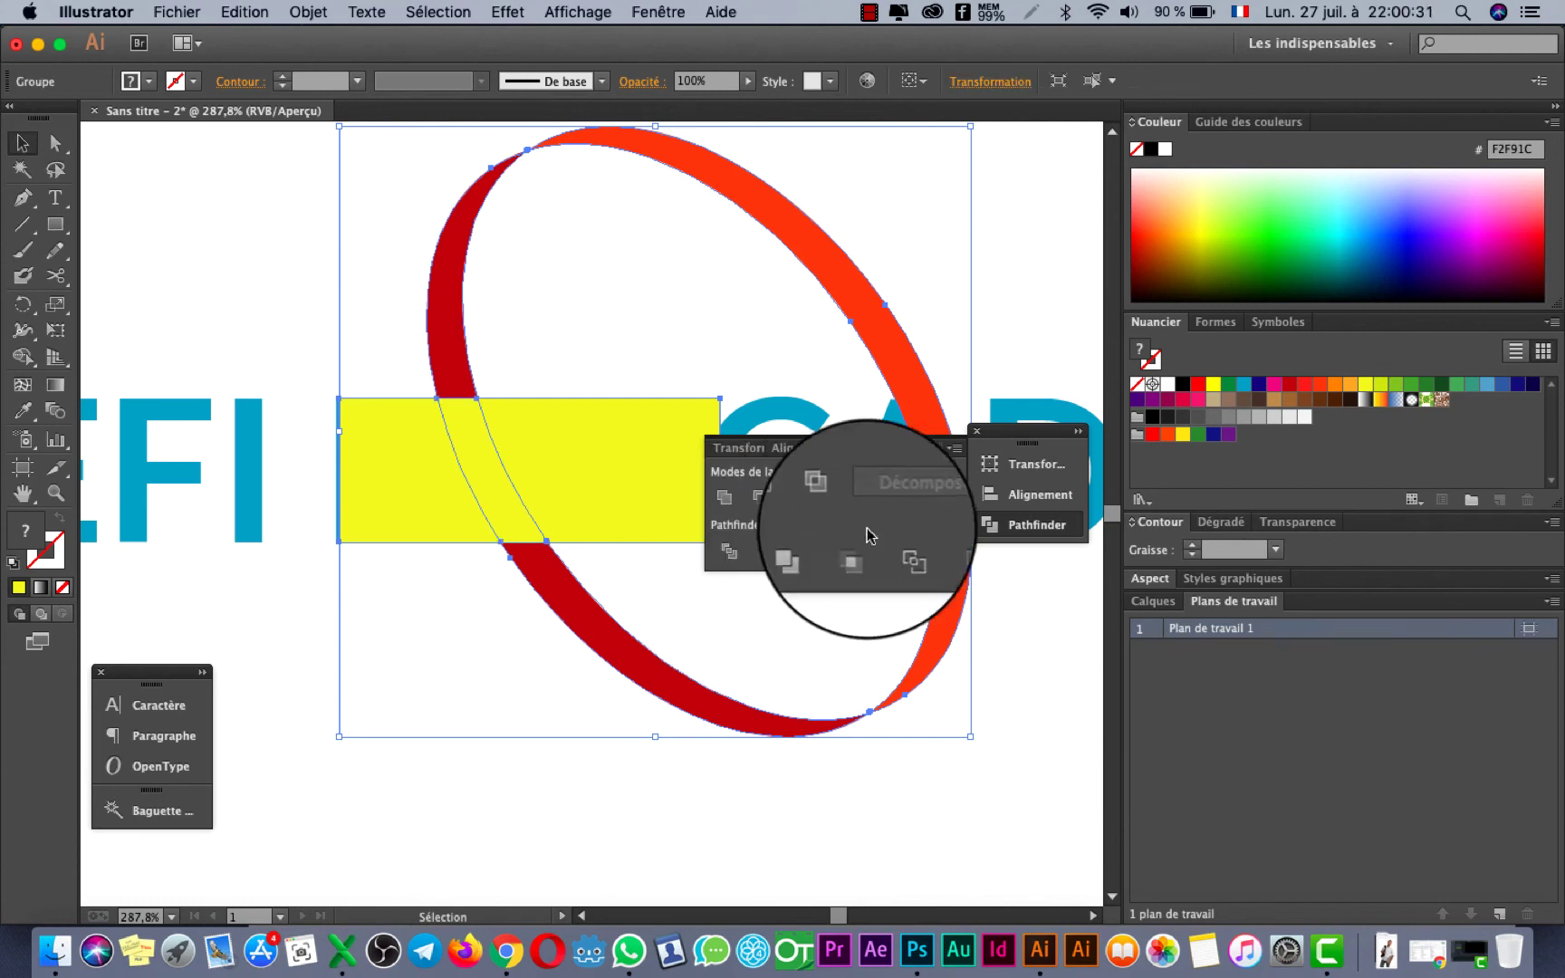
{"action": "left_click", "coordinate": [1015, 524]}
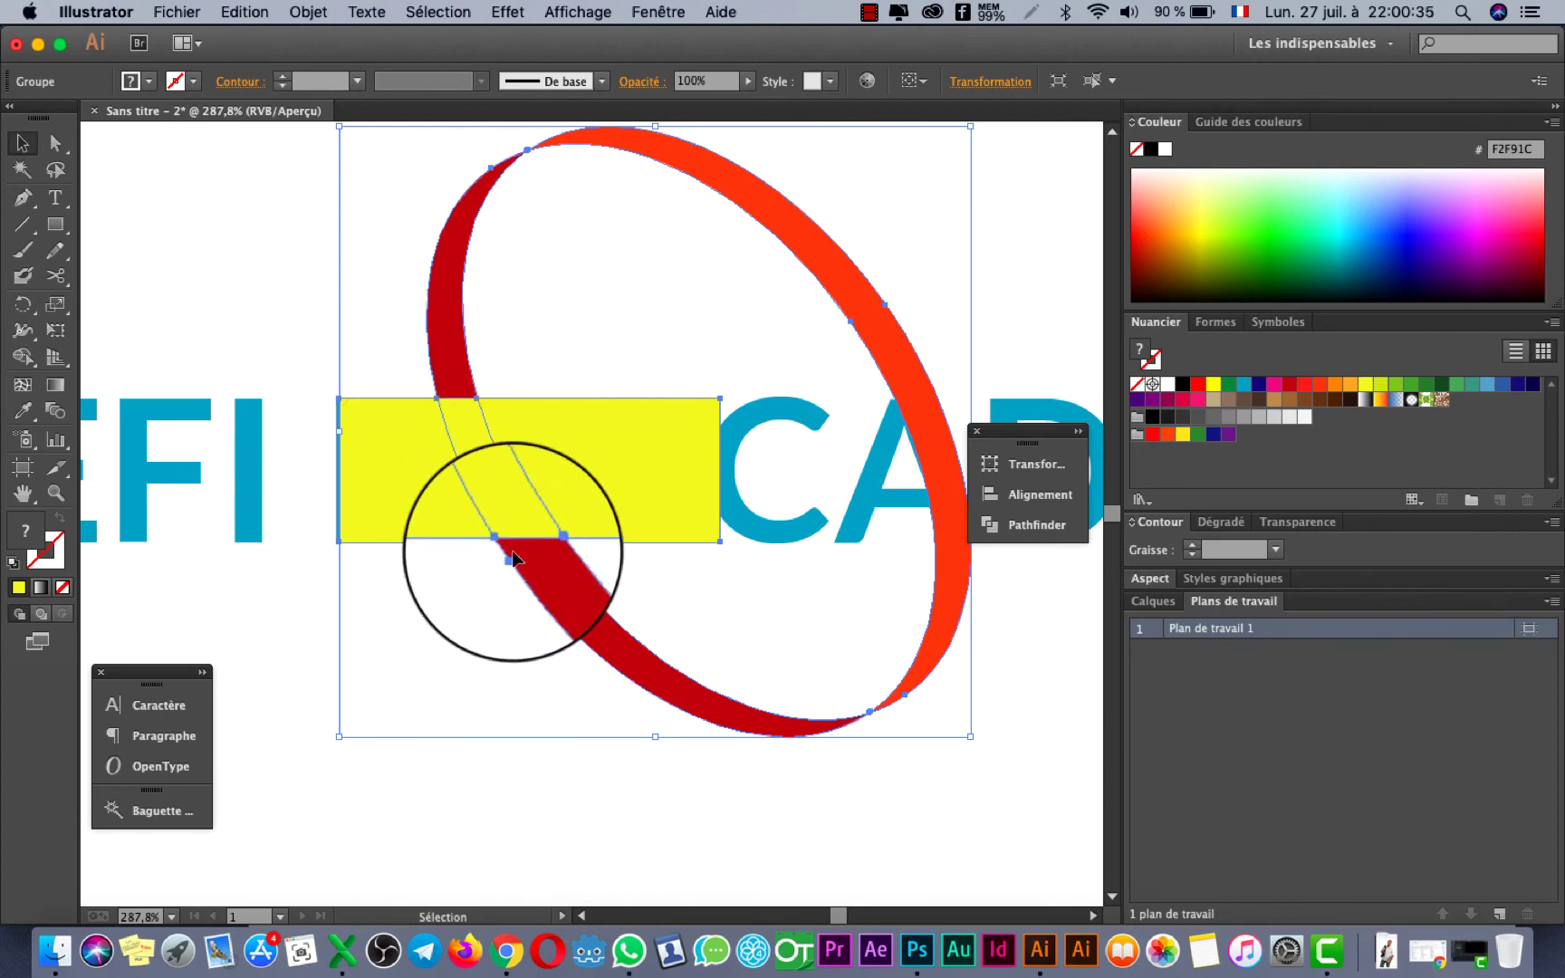
Delete the divided yellow pieces on both sides of the ring, keeping only the segment inside the ring band
{"action": "key", "text": "a"}
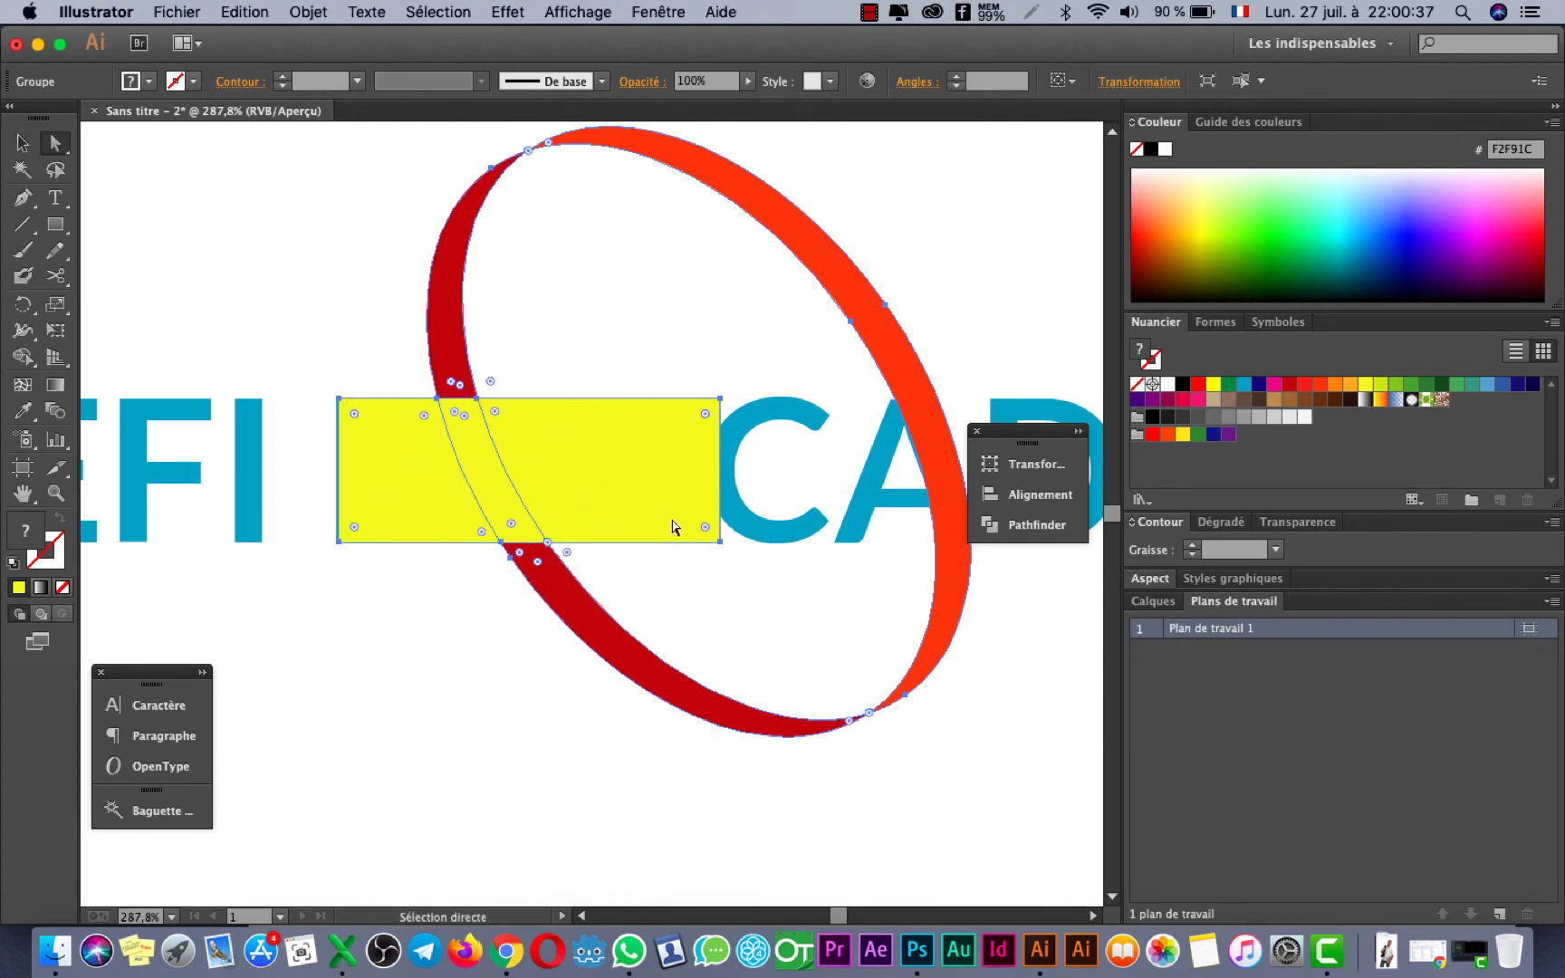
{"action": "left_click", "coordinate": [741, 621]}
{"action": "left_click", "coordinate": [641, 482]}
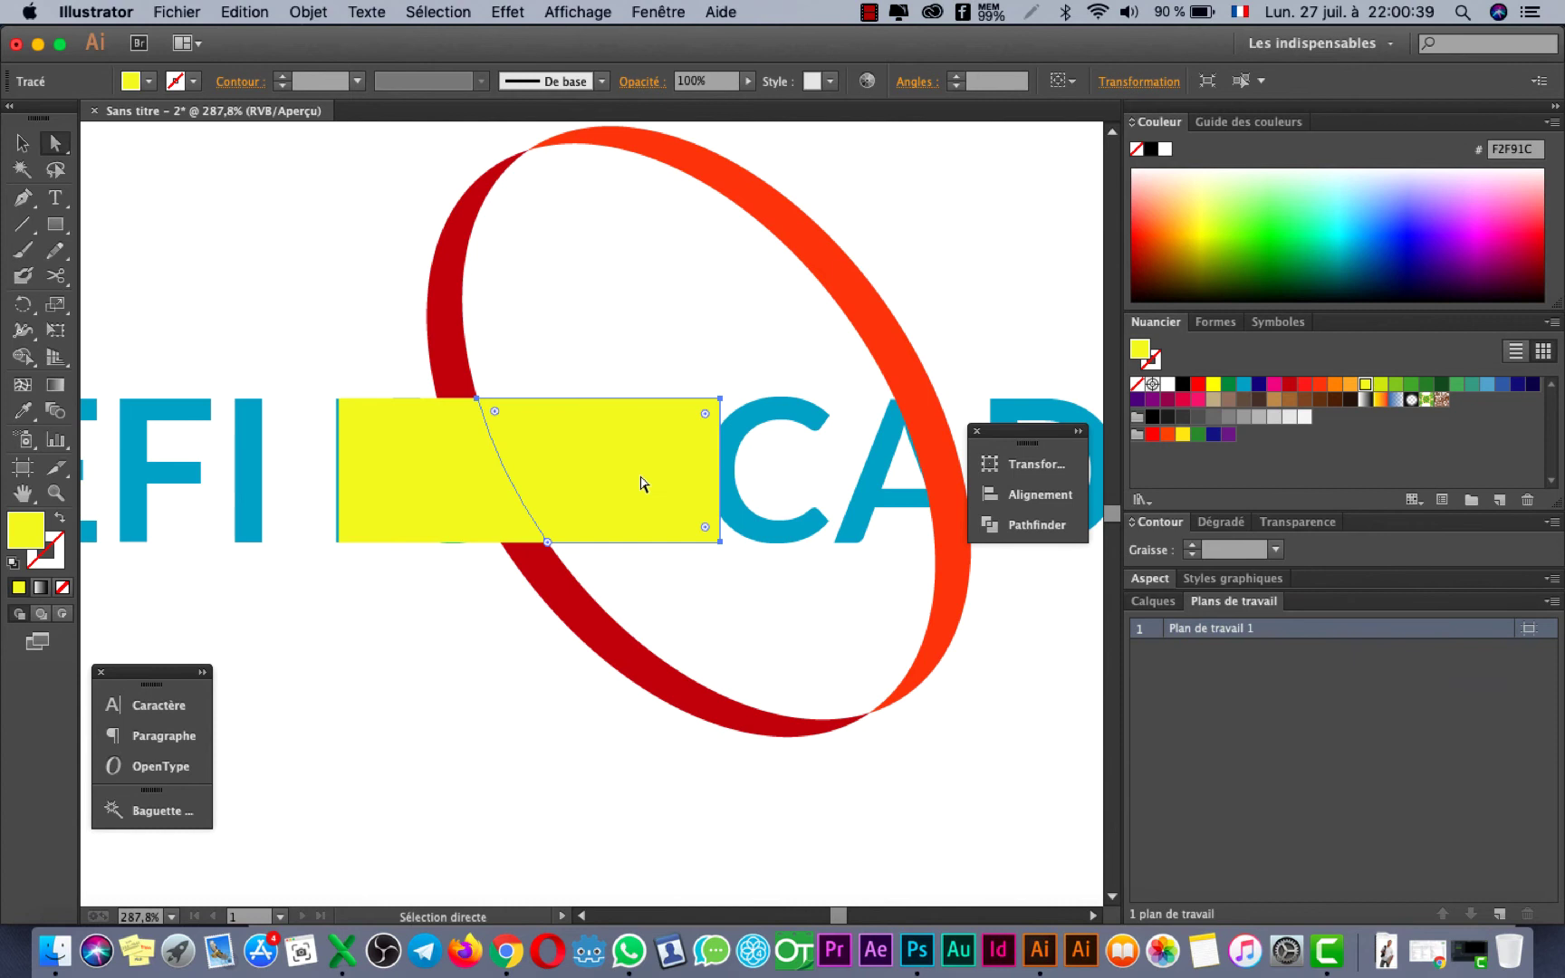
{"action": "key", "text": "Delete"}
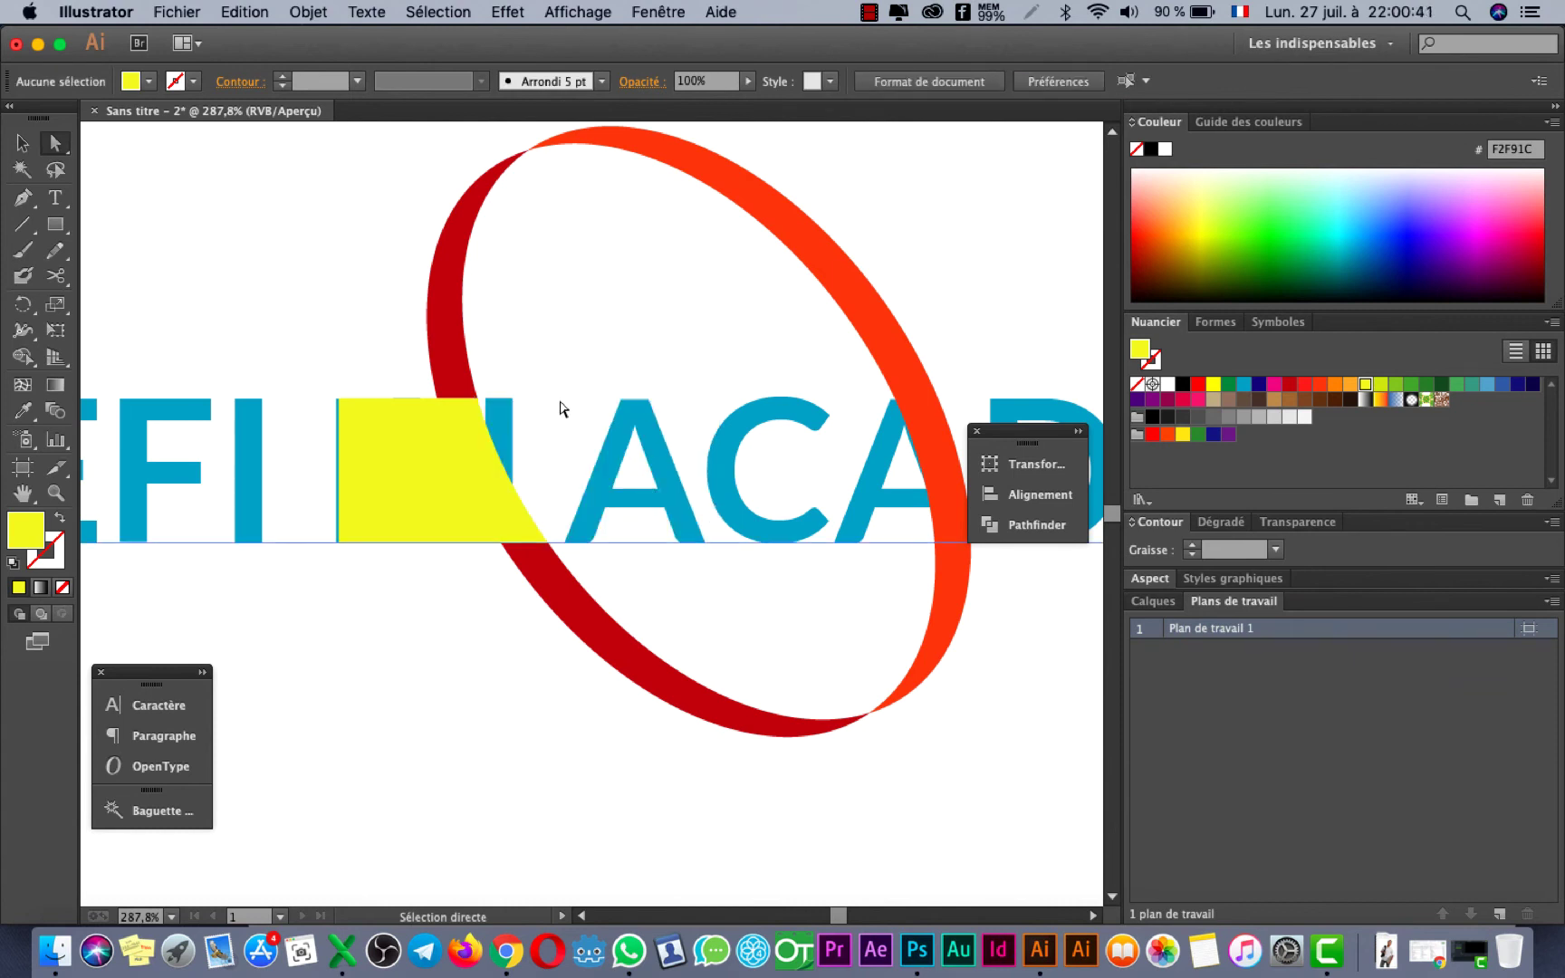
{"action": "left_click", "coordinate": [422, 449]}
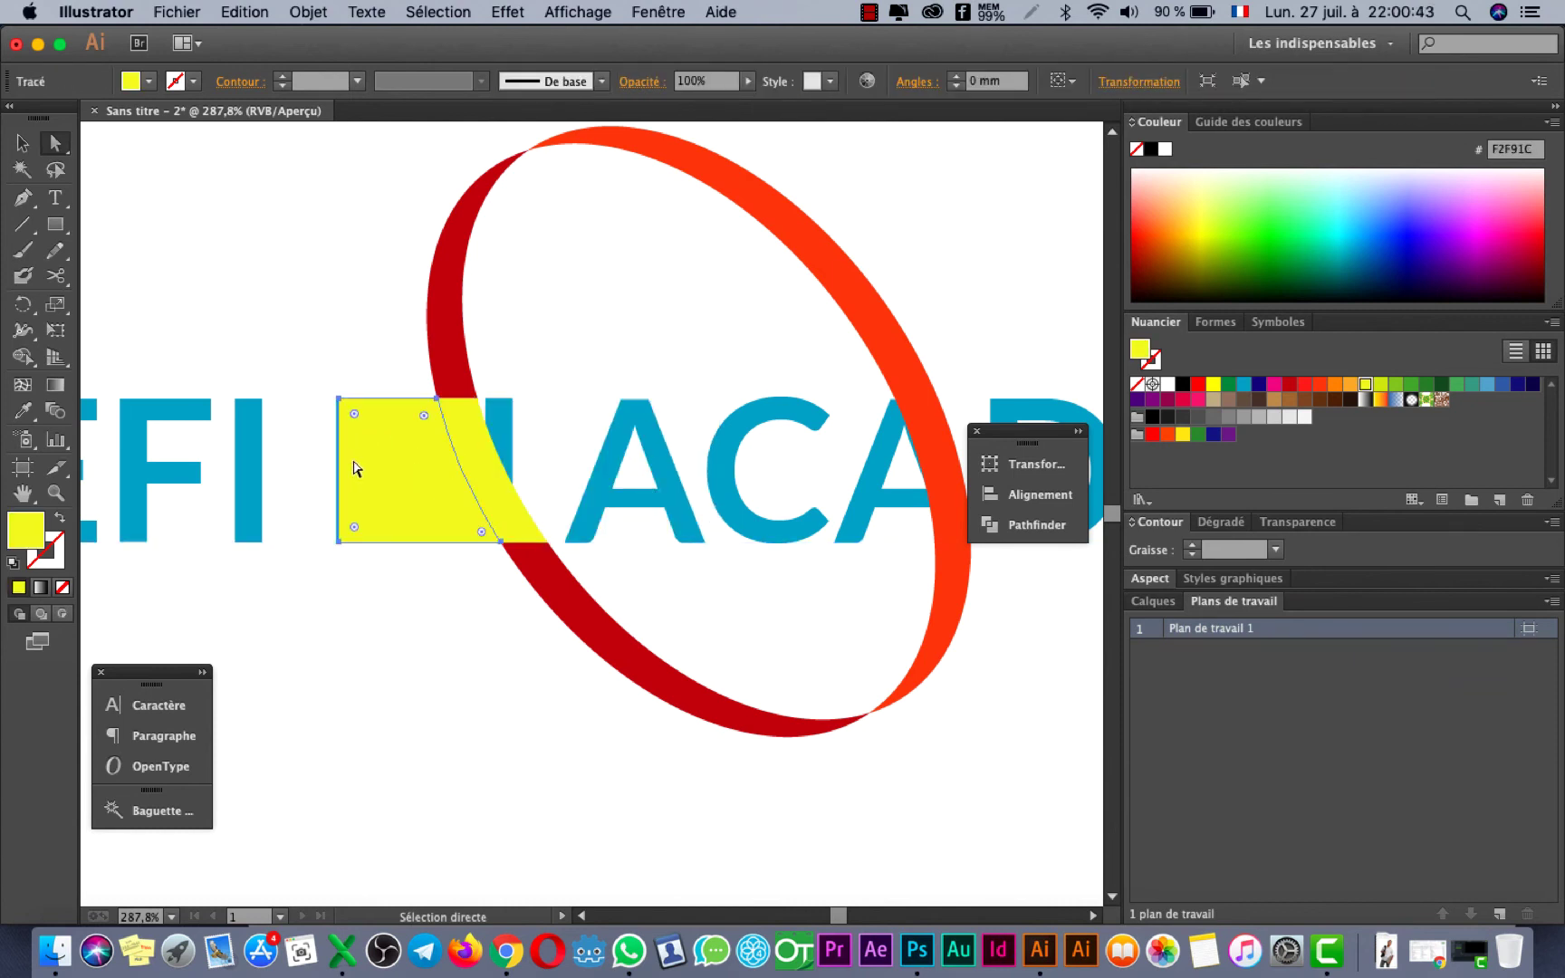
{"action": "key", "text": "Delete"}
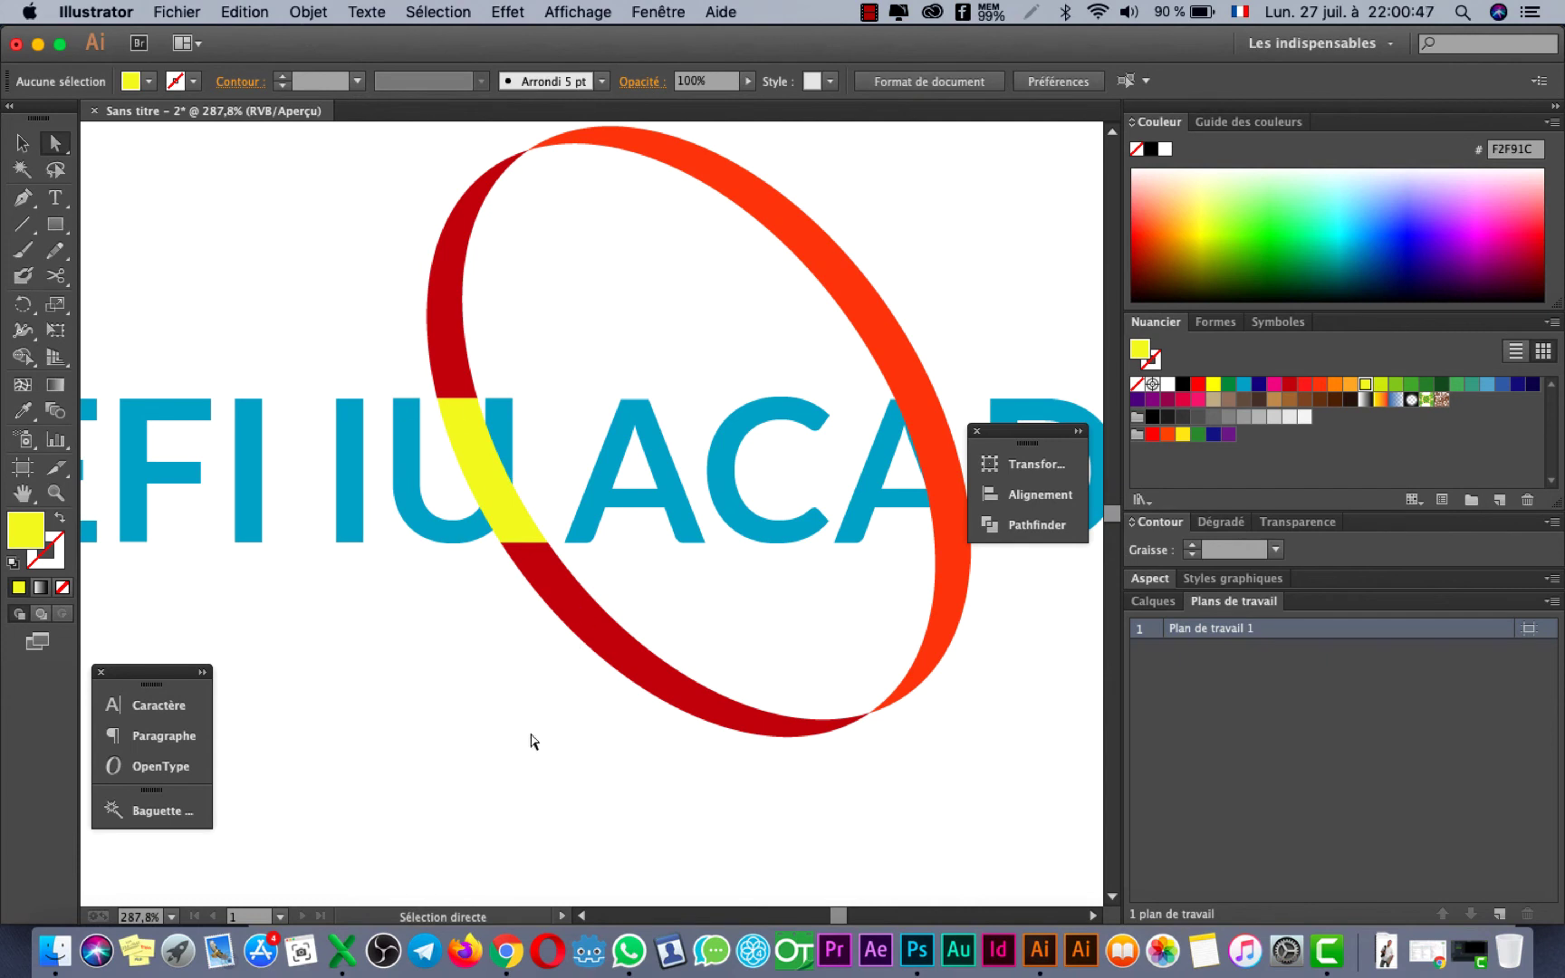
Cut the yellow ring segment and paste it at the same place behind the blue letters
{"action": "left_click", "coordinate": [498, 487]}
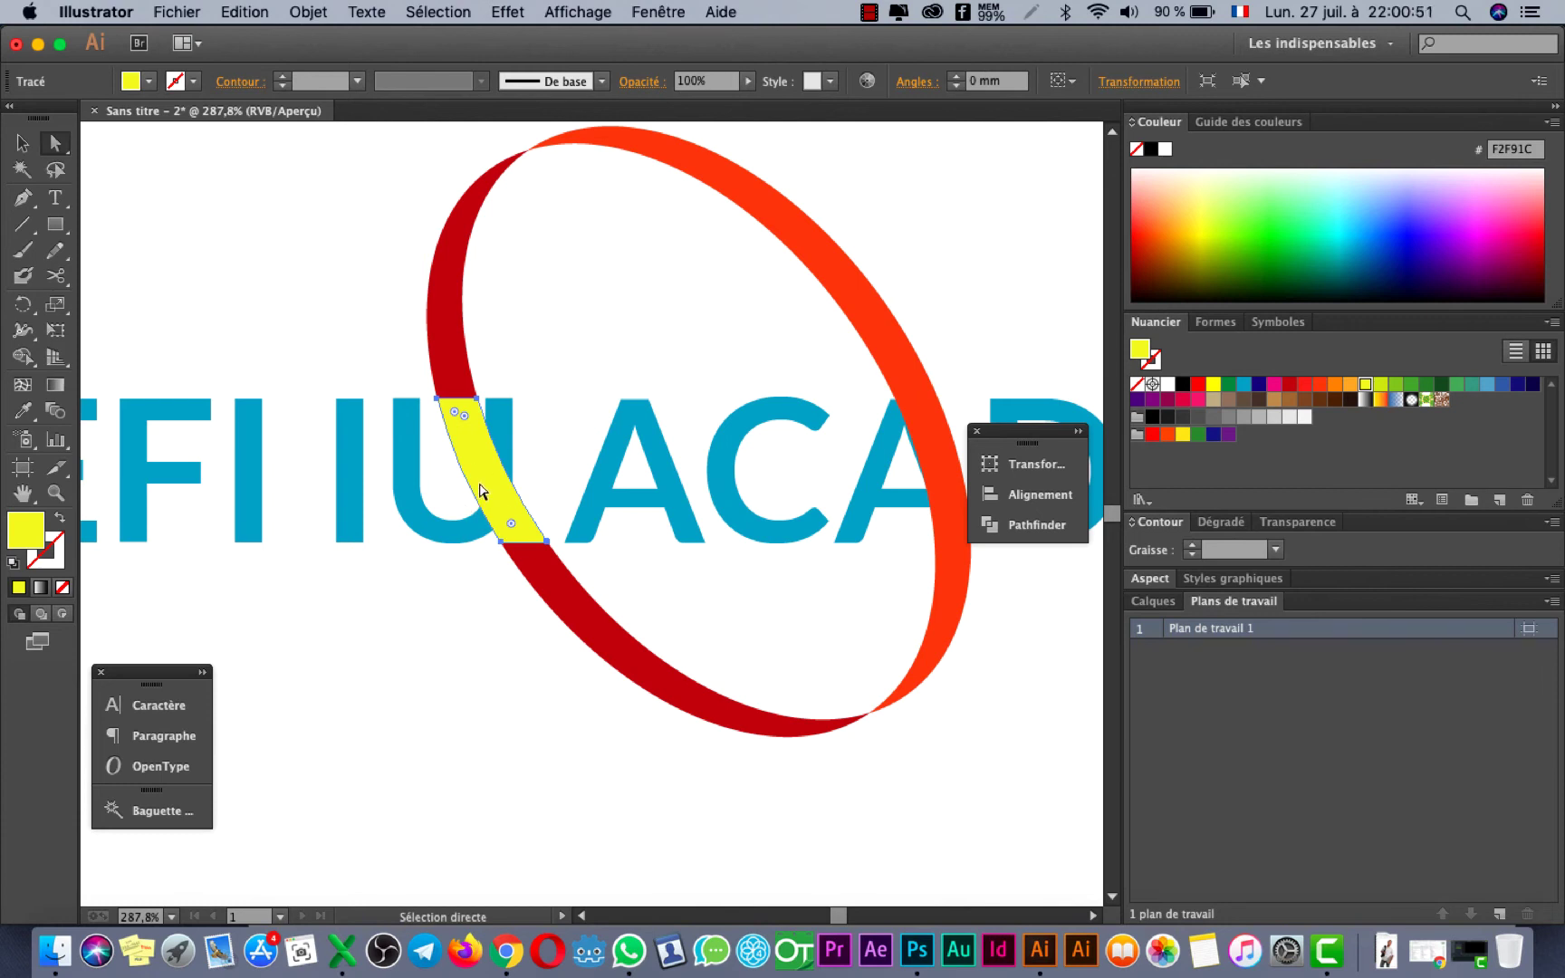
{"action": "left_click", "coordinate": [310, 12]}
{"action": "mouse_move", "coordinate": [256, 12]}
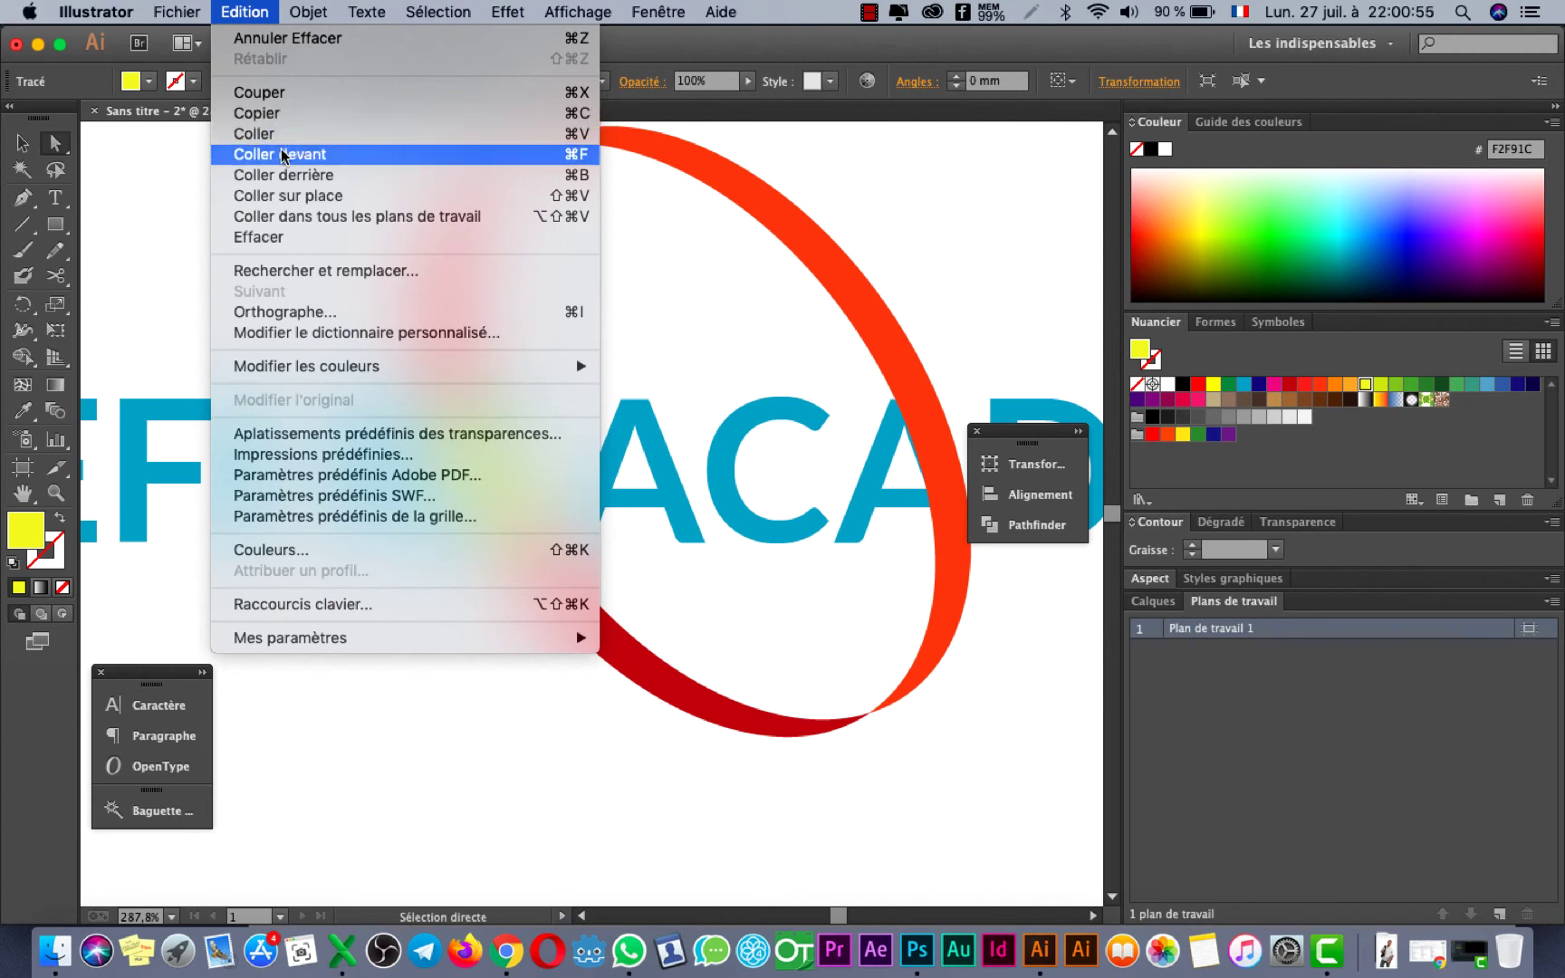
{"action": "left_click", "coordinate": [309, 92]}
{"action": "left_click", "coordinate": [253, 15]}
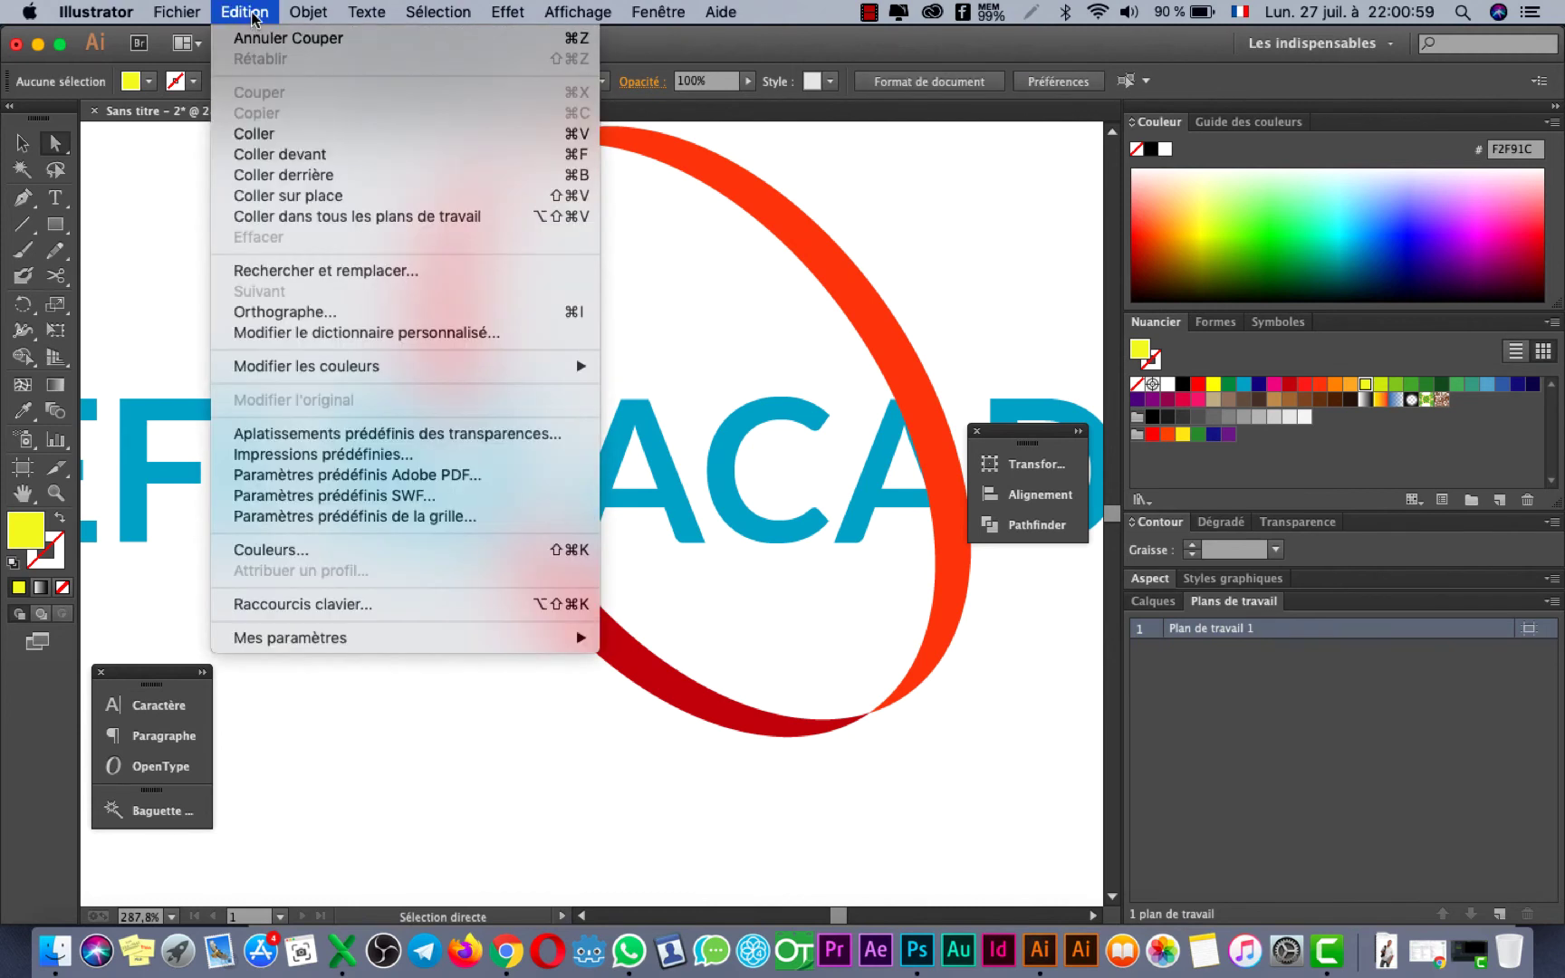
{"action": "left_click", "coordinate": [279, 176]}
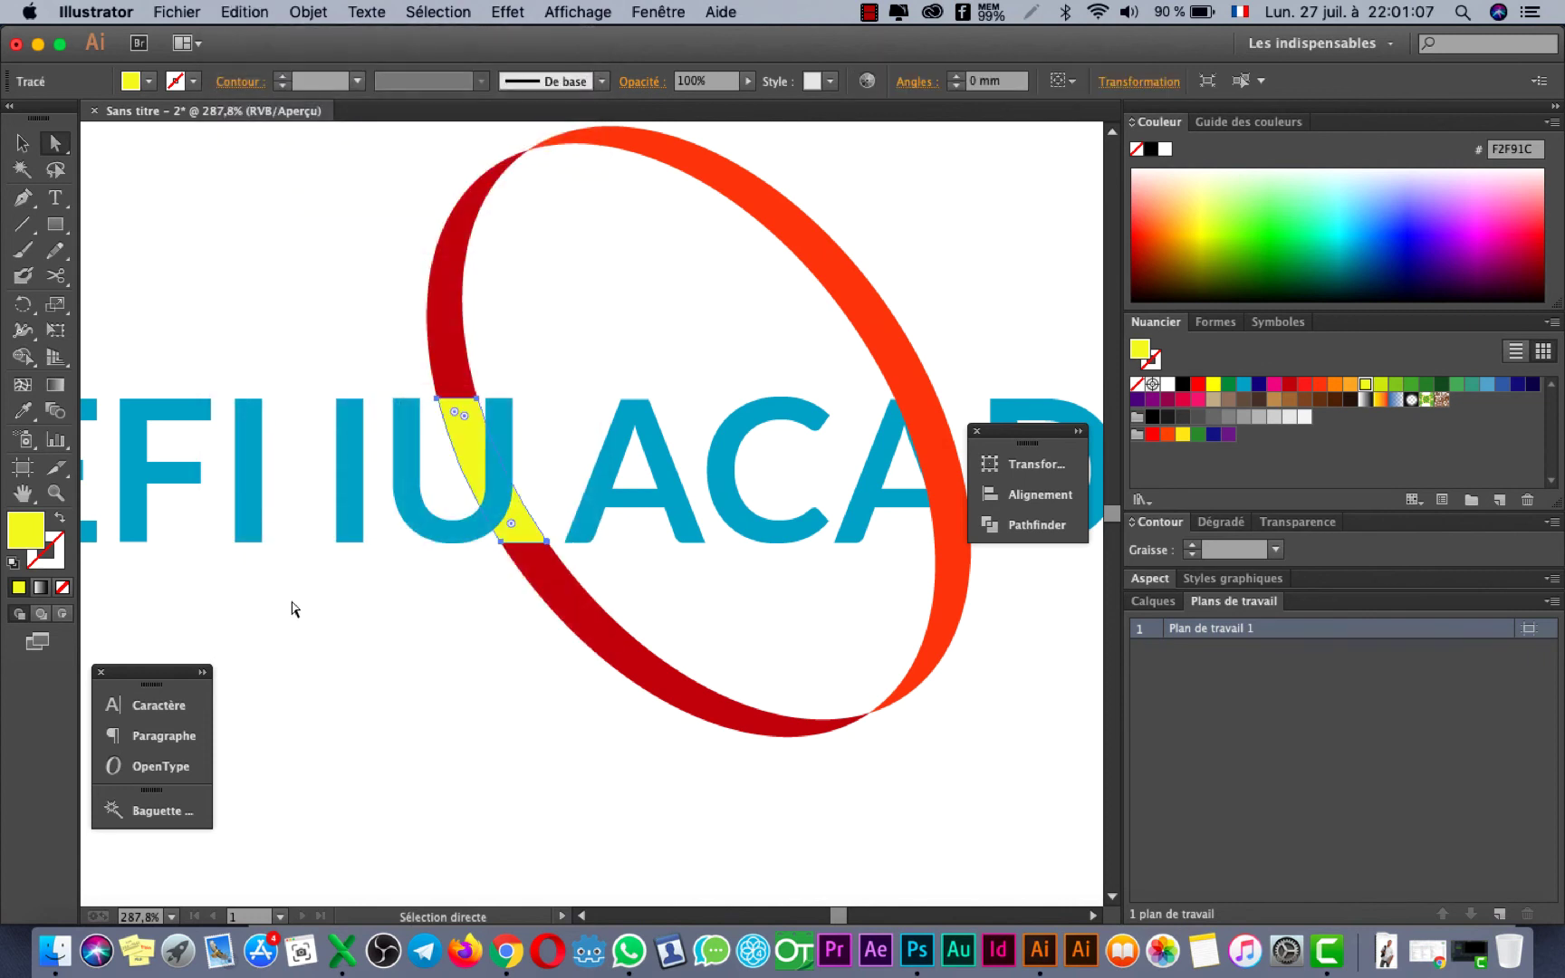
{"action": "left_click", "coordinate": [498, 675]}
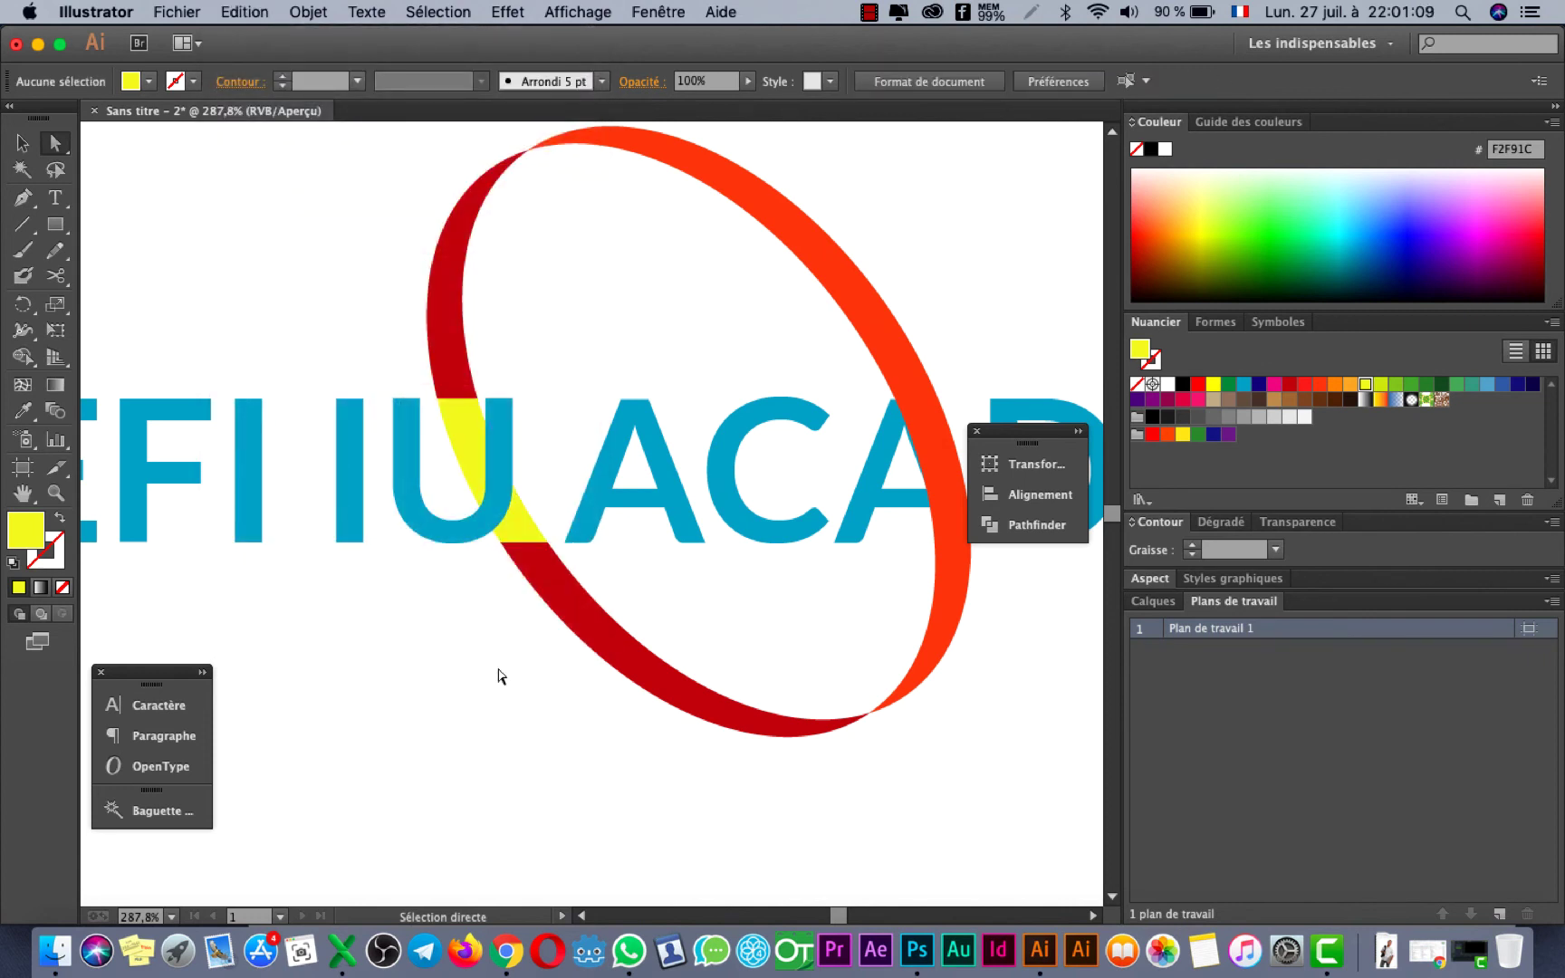
{"action": "key", "text": "v"}
{"action": "left_click", "coordinate": [569, 612]}
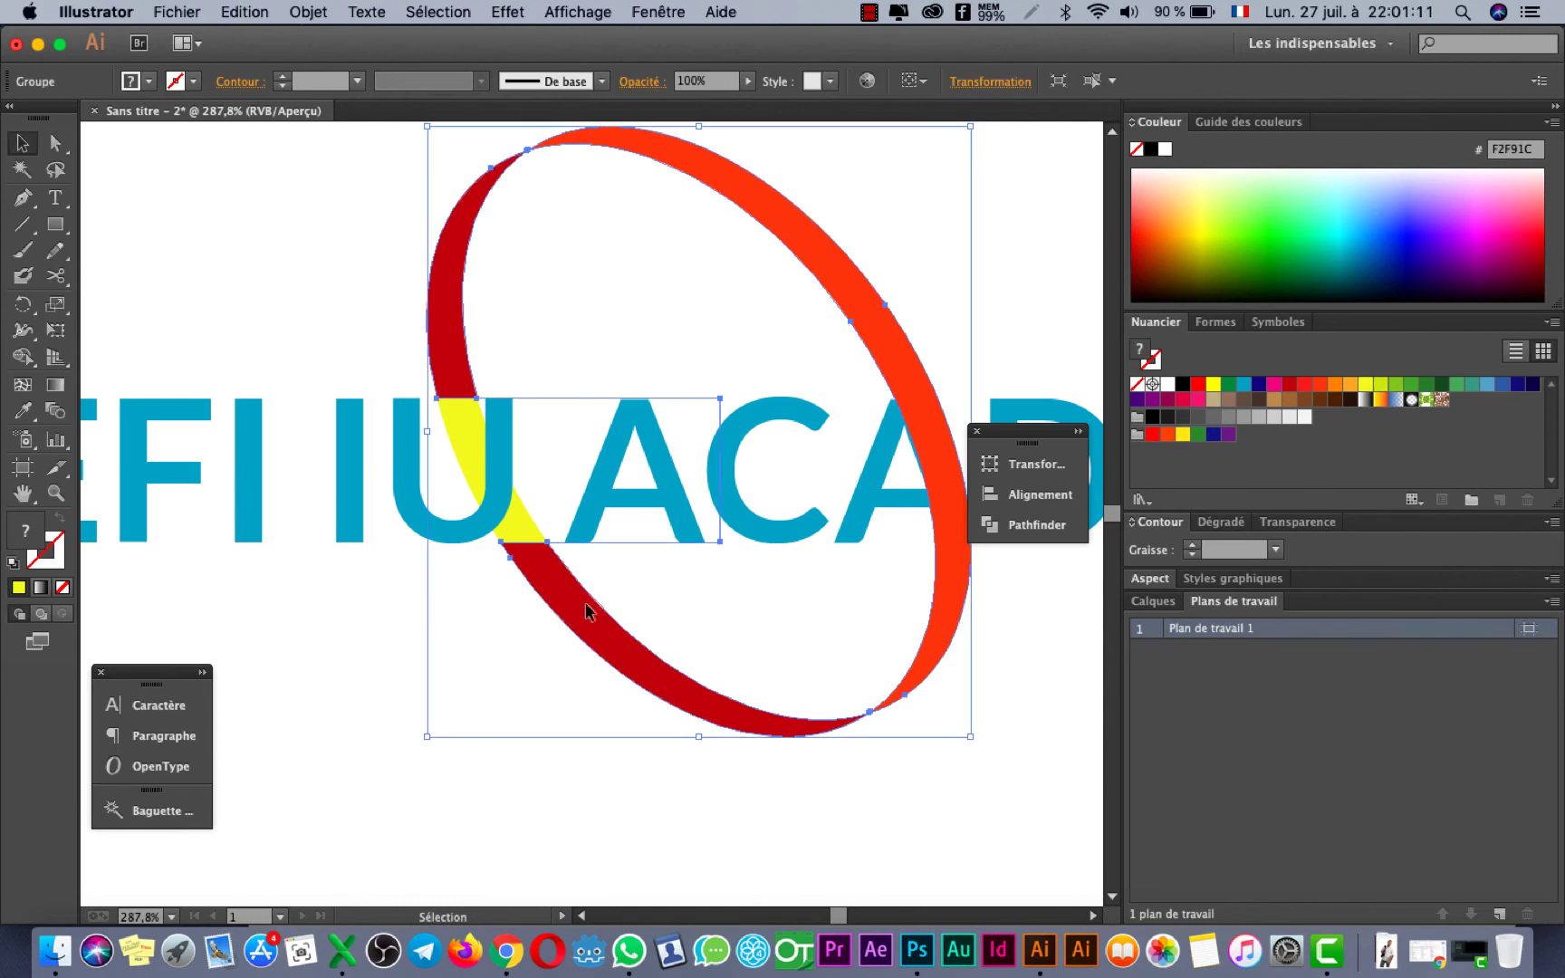
{"action": "left_click", "coordinate": [558, 349]}
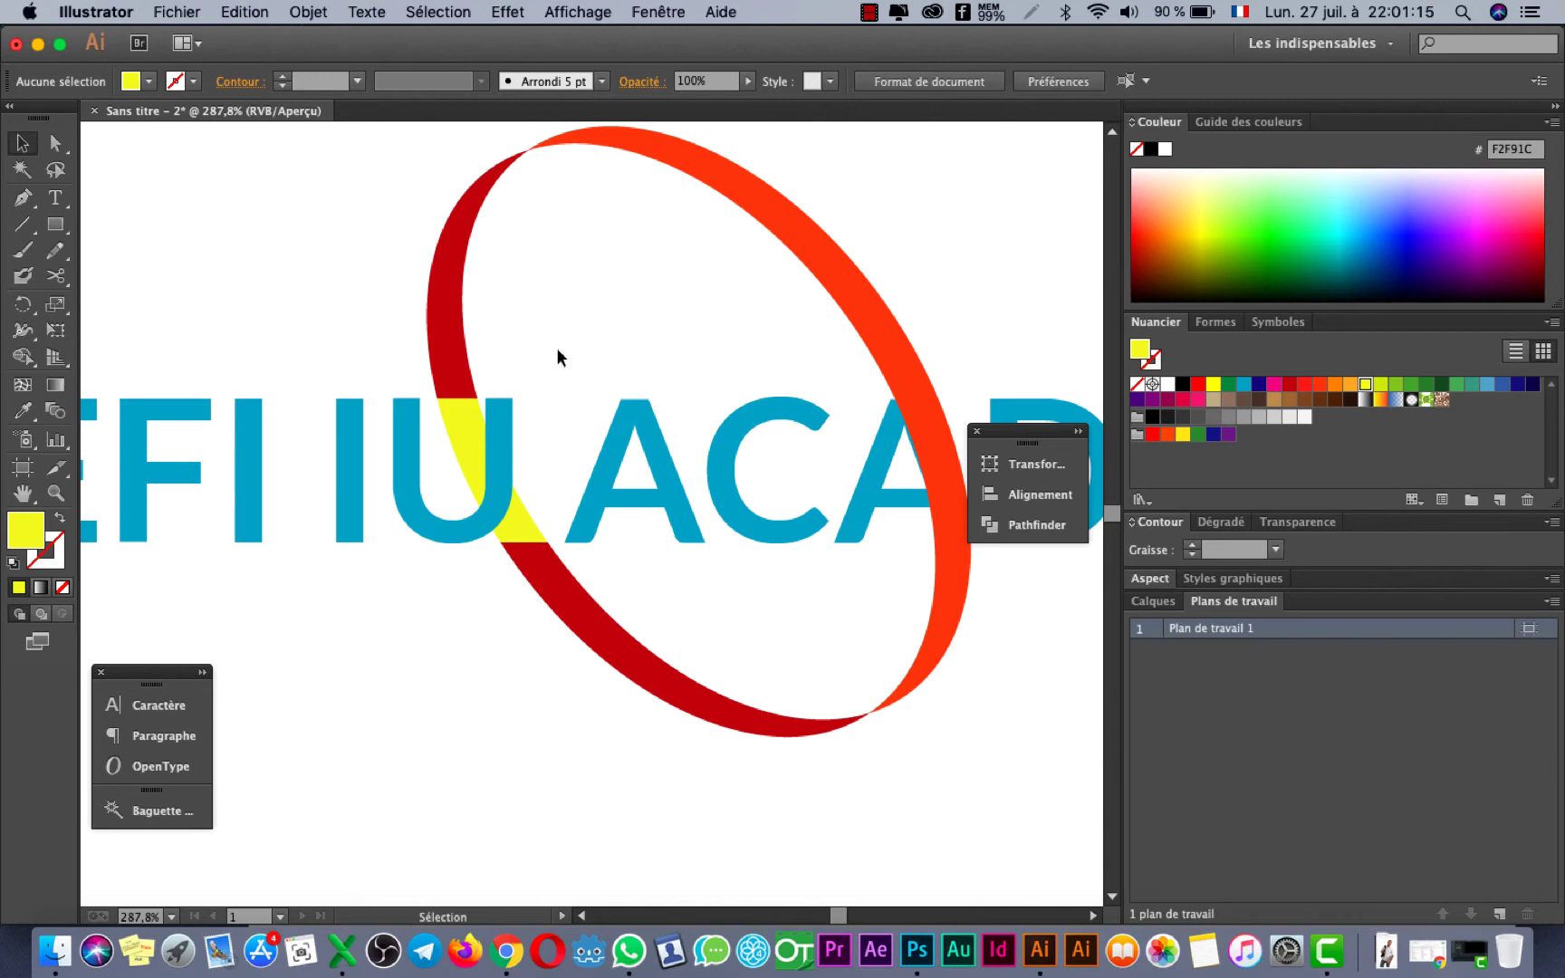
{"action": "key", "text": "a"}
{"action": "left_click", "coordinate": [562, 400]}
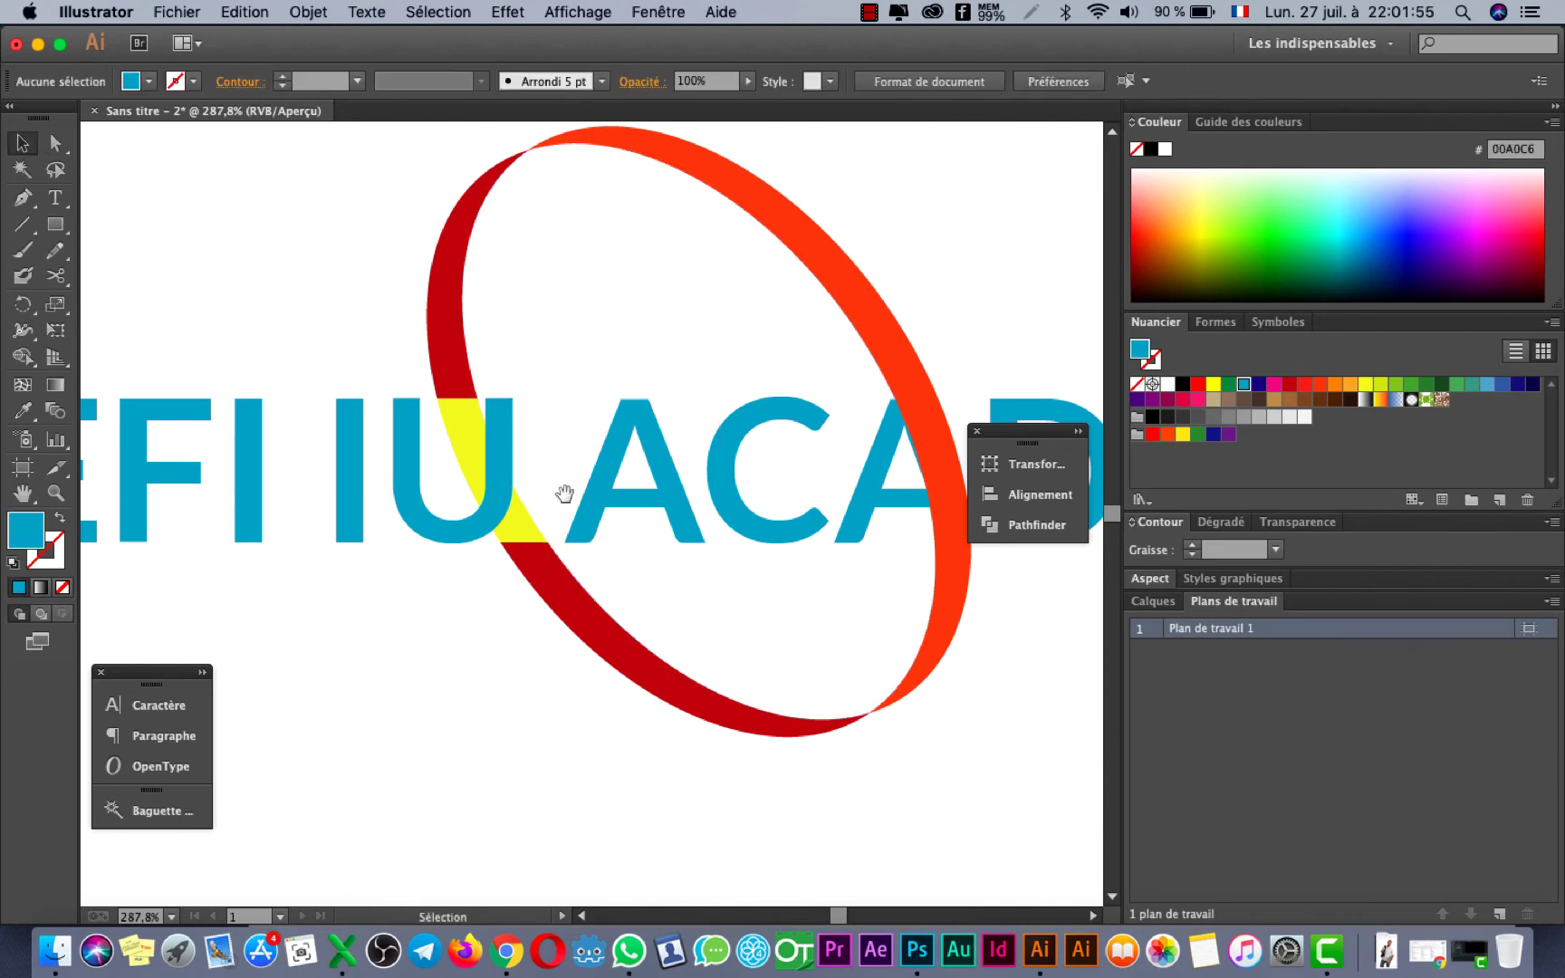
Fill the grouped ring pieces with pure red, excluding the yellow segment
{"action": "left_click_drag", "start_coordinate": [563, 492], "coordinate": [503, 522]}
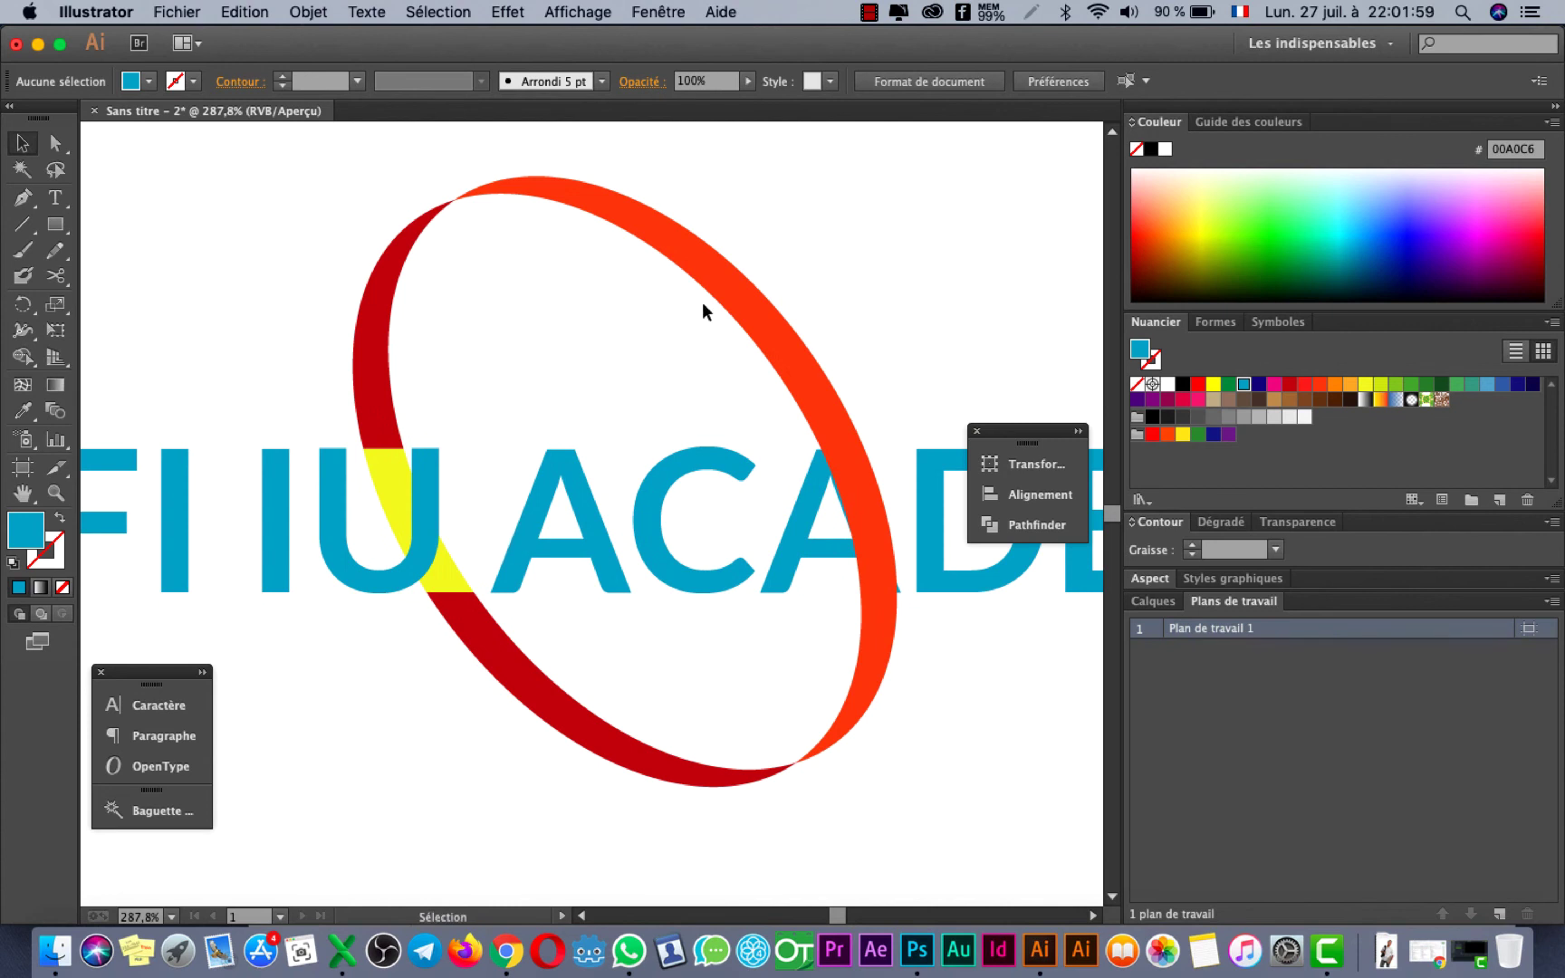
{"action": "left_click", "coordinate": [766, 306]}
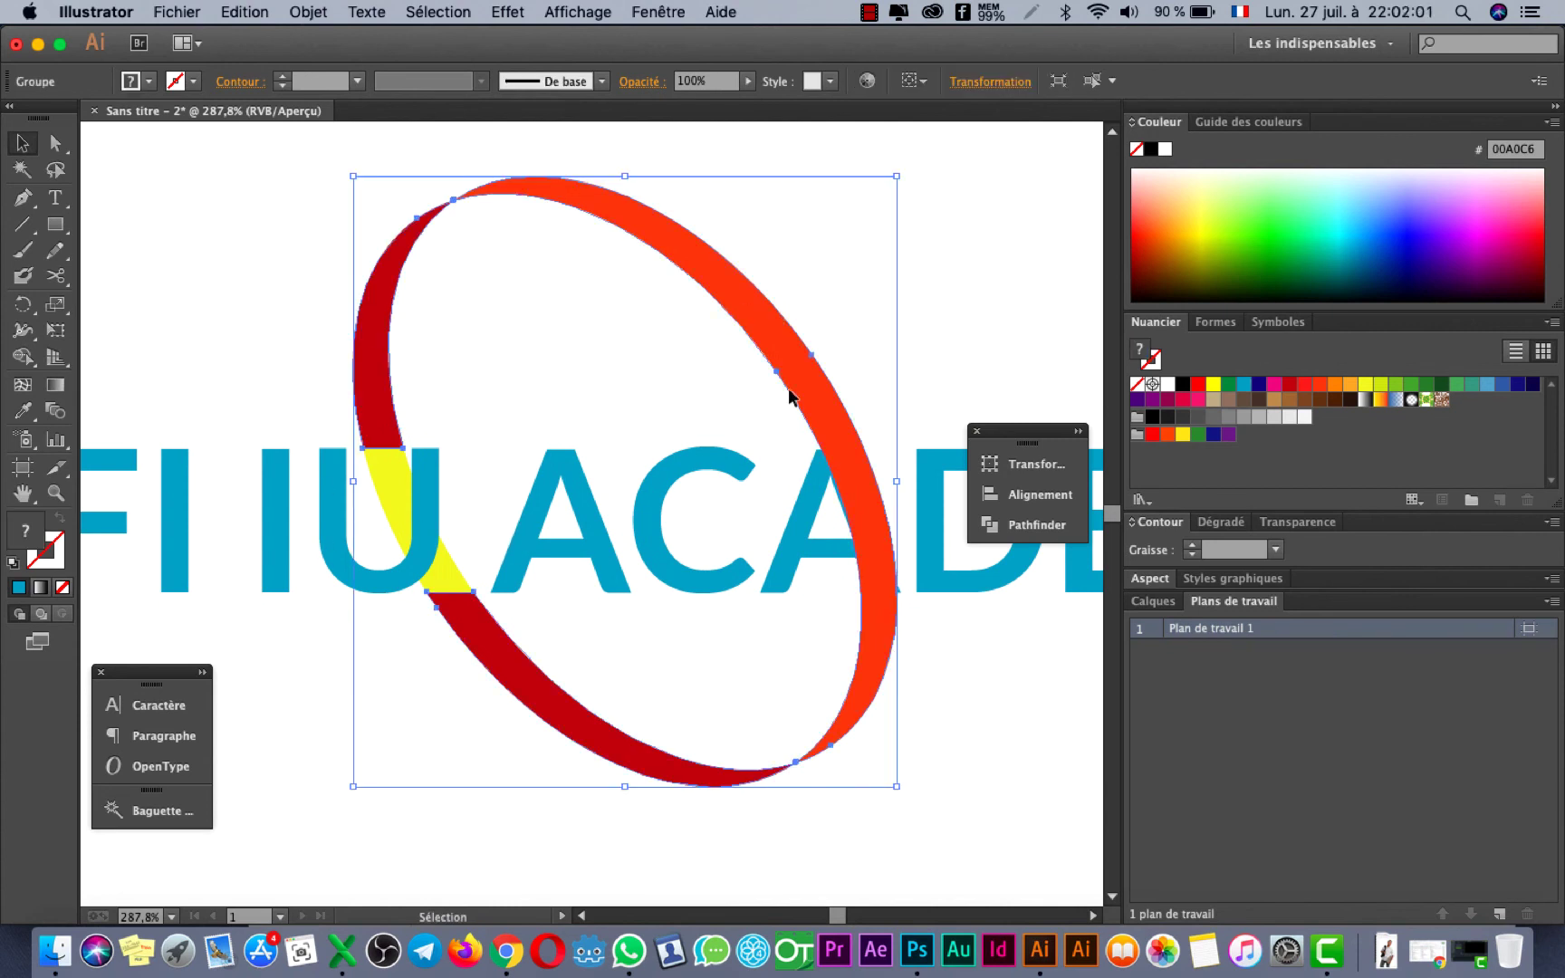
{"action": "left_click", "coordinate": [1198, 386]}
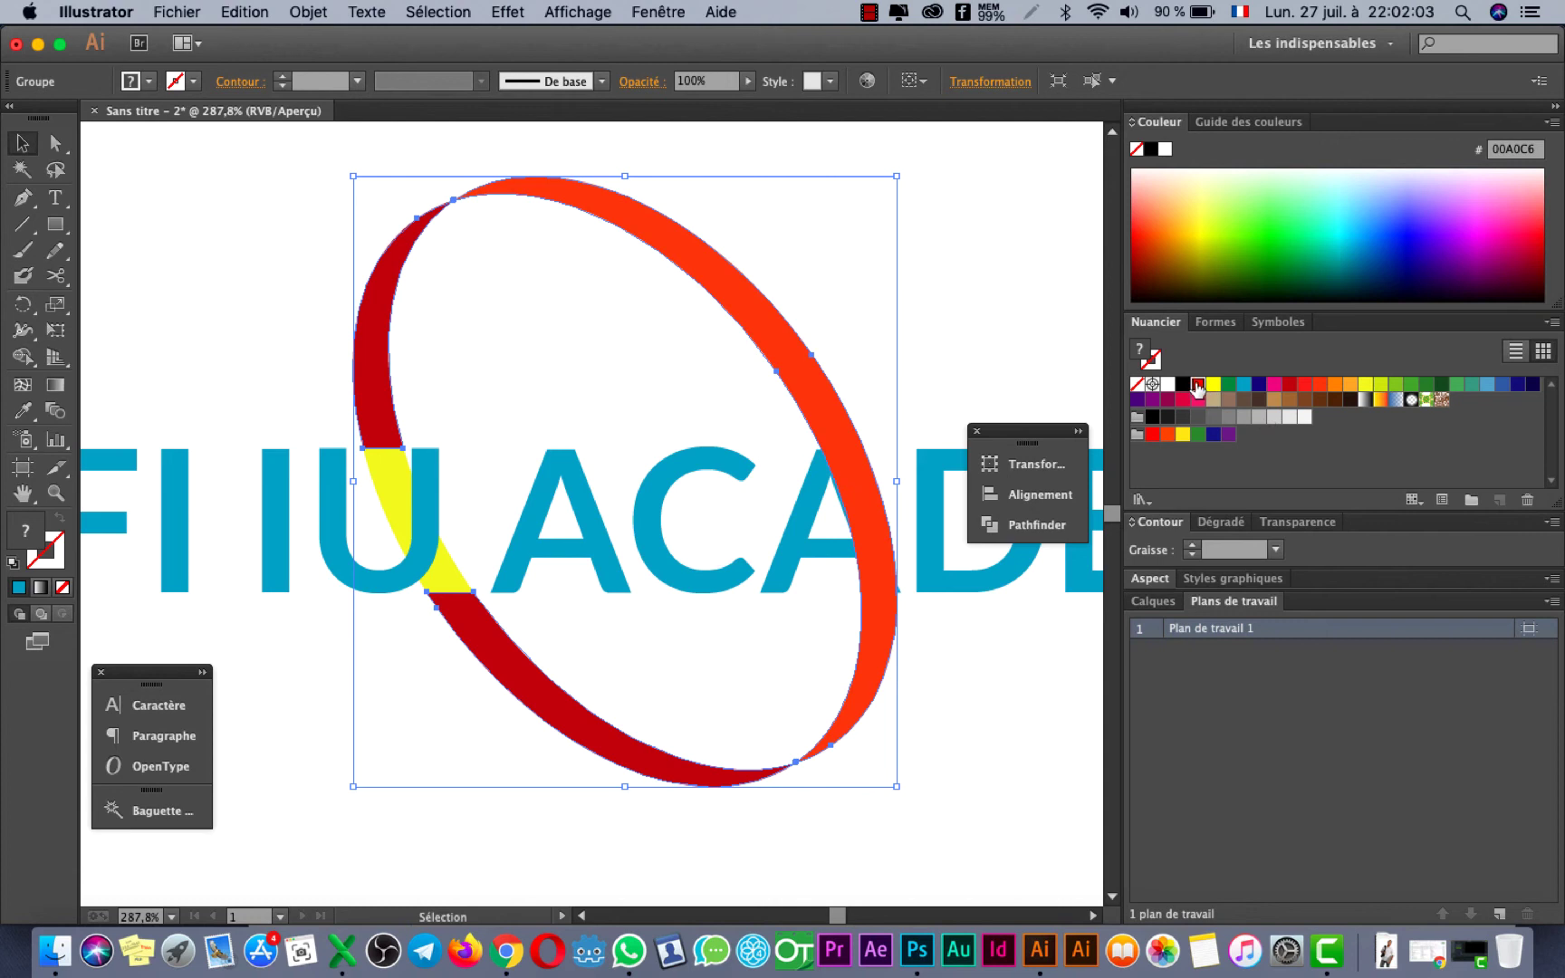
{"action": "left_click", "coordinate": [315, 634]}
Move the blue text down off the yellow segment and recolor that segment with the ring's red FF0000 using the Eyedropper
{"action": "left_click_drag", "start_coordinate": [423, 540], "coordinate": [429, 667]}
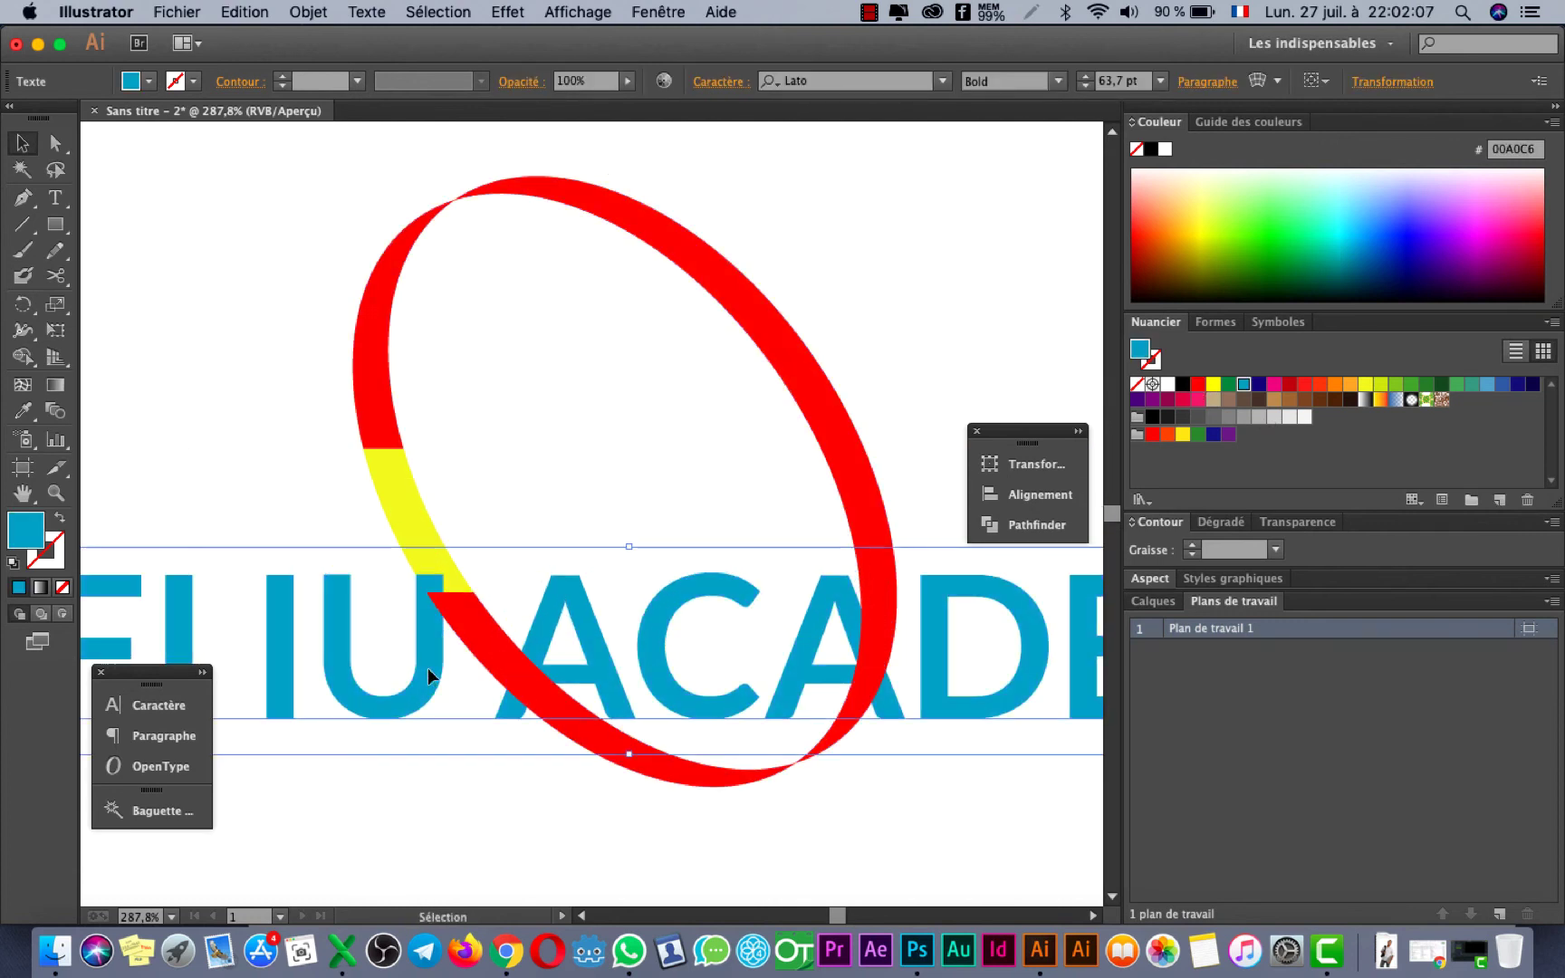
{"action": "left_click", "coordinate": [395, 481]}
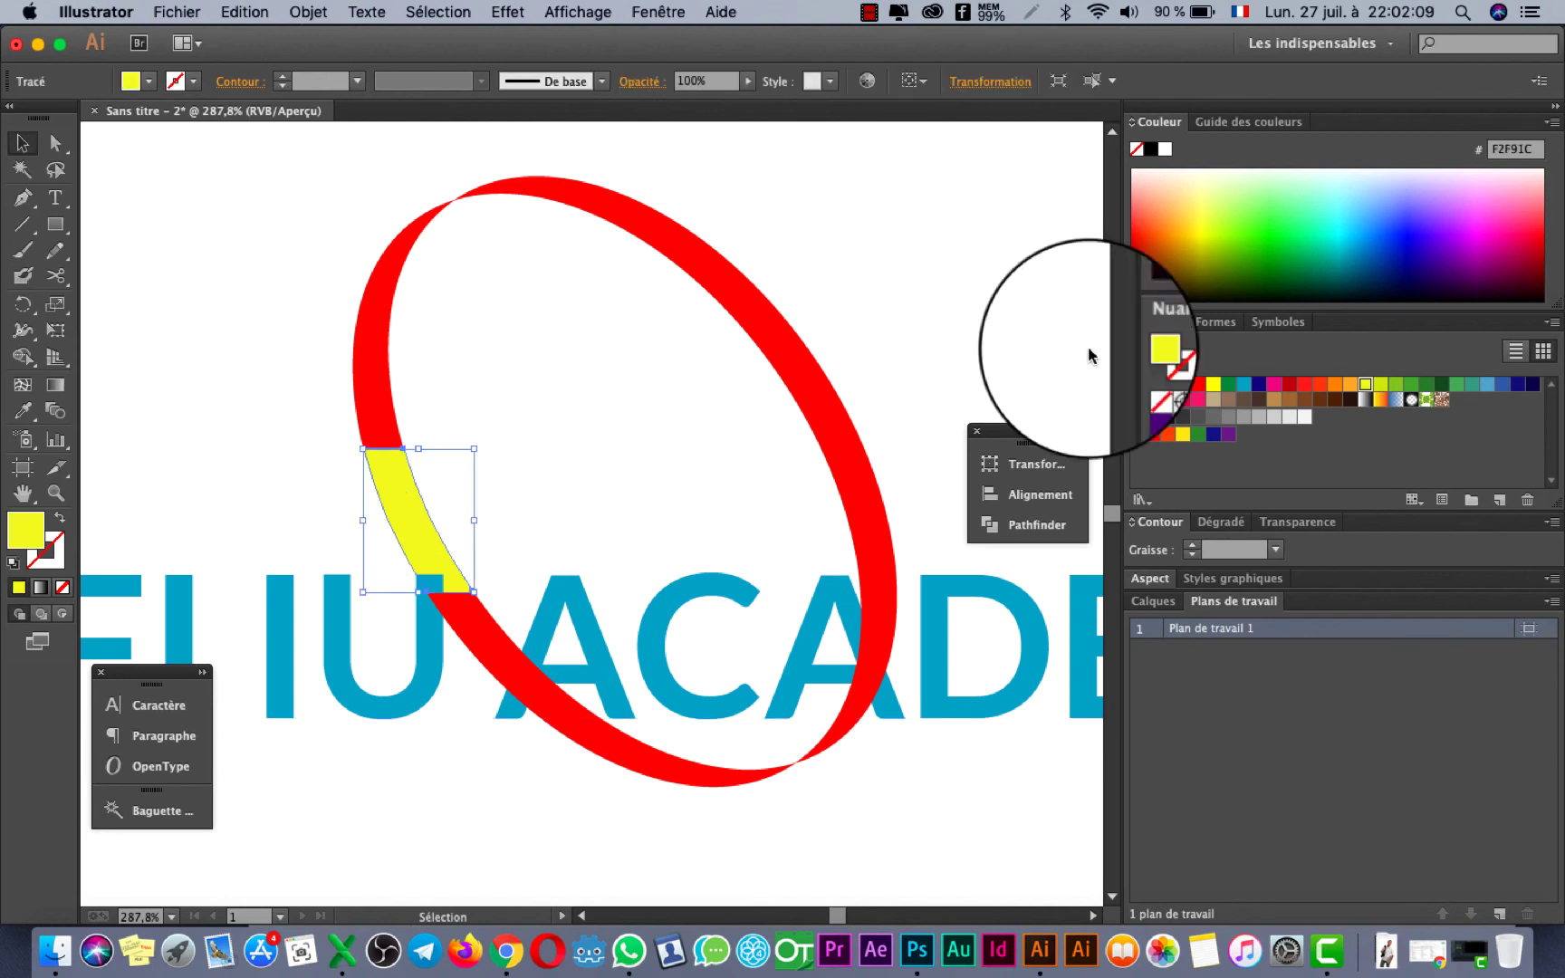
{"action": "key", "text": "i"}
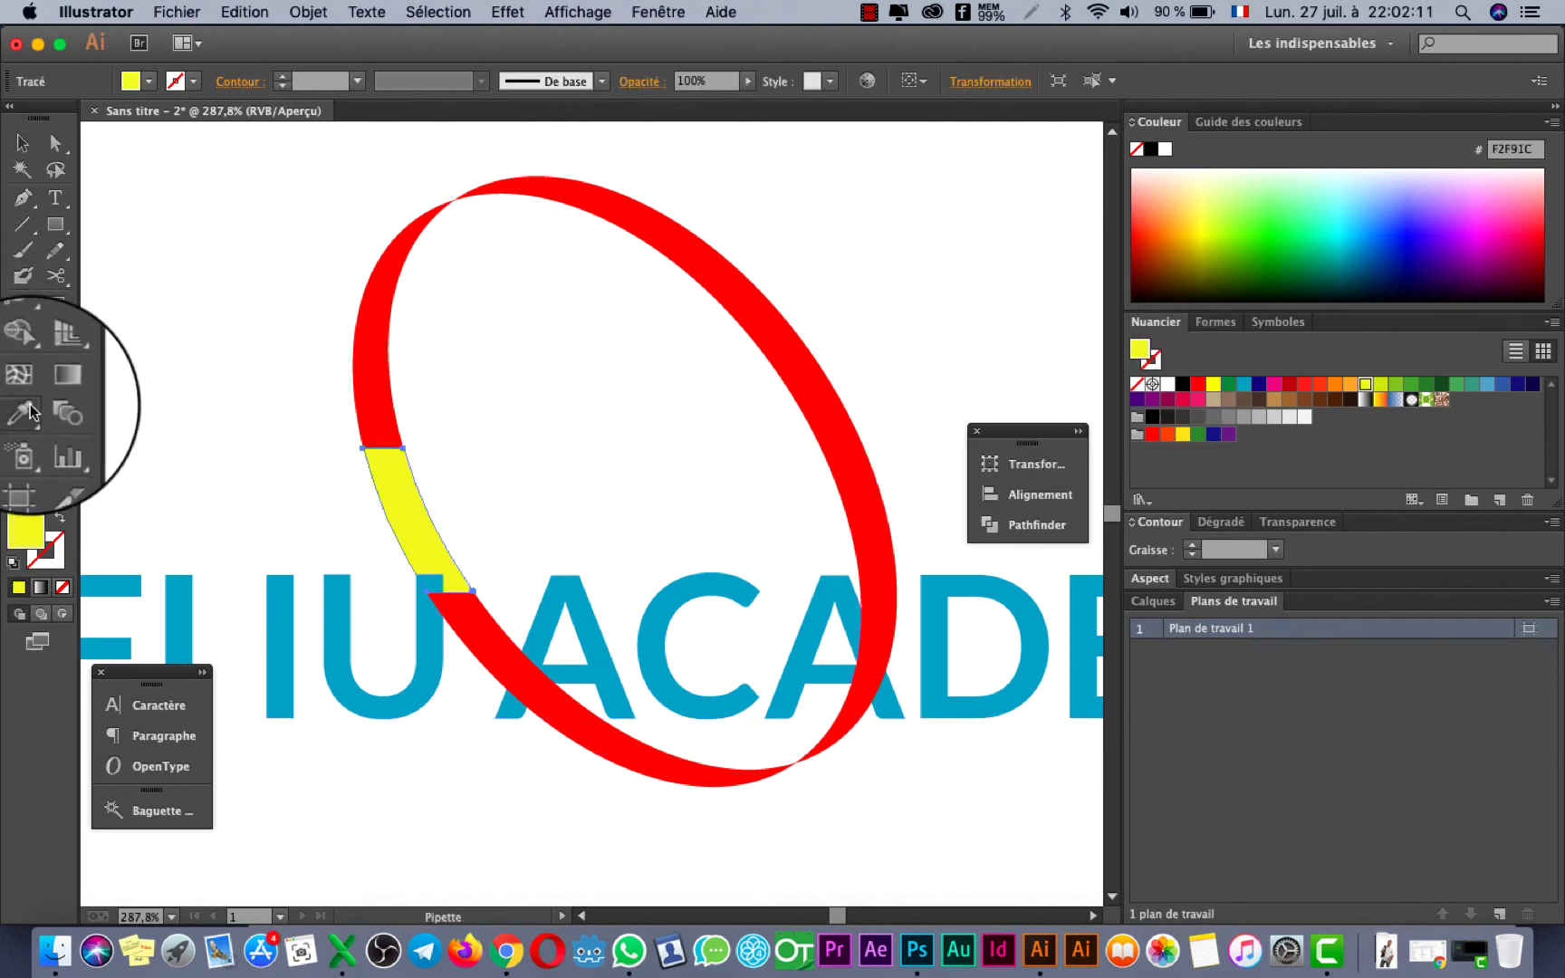
{"action": "left_click", "coordinate": [668, 226]}
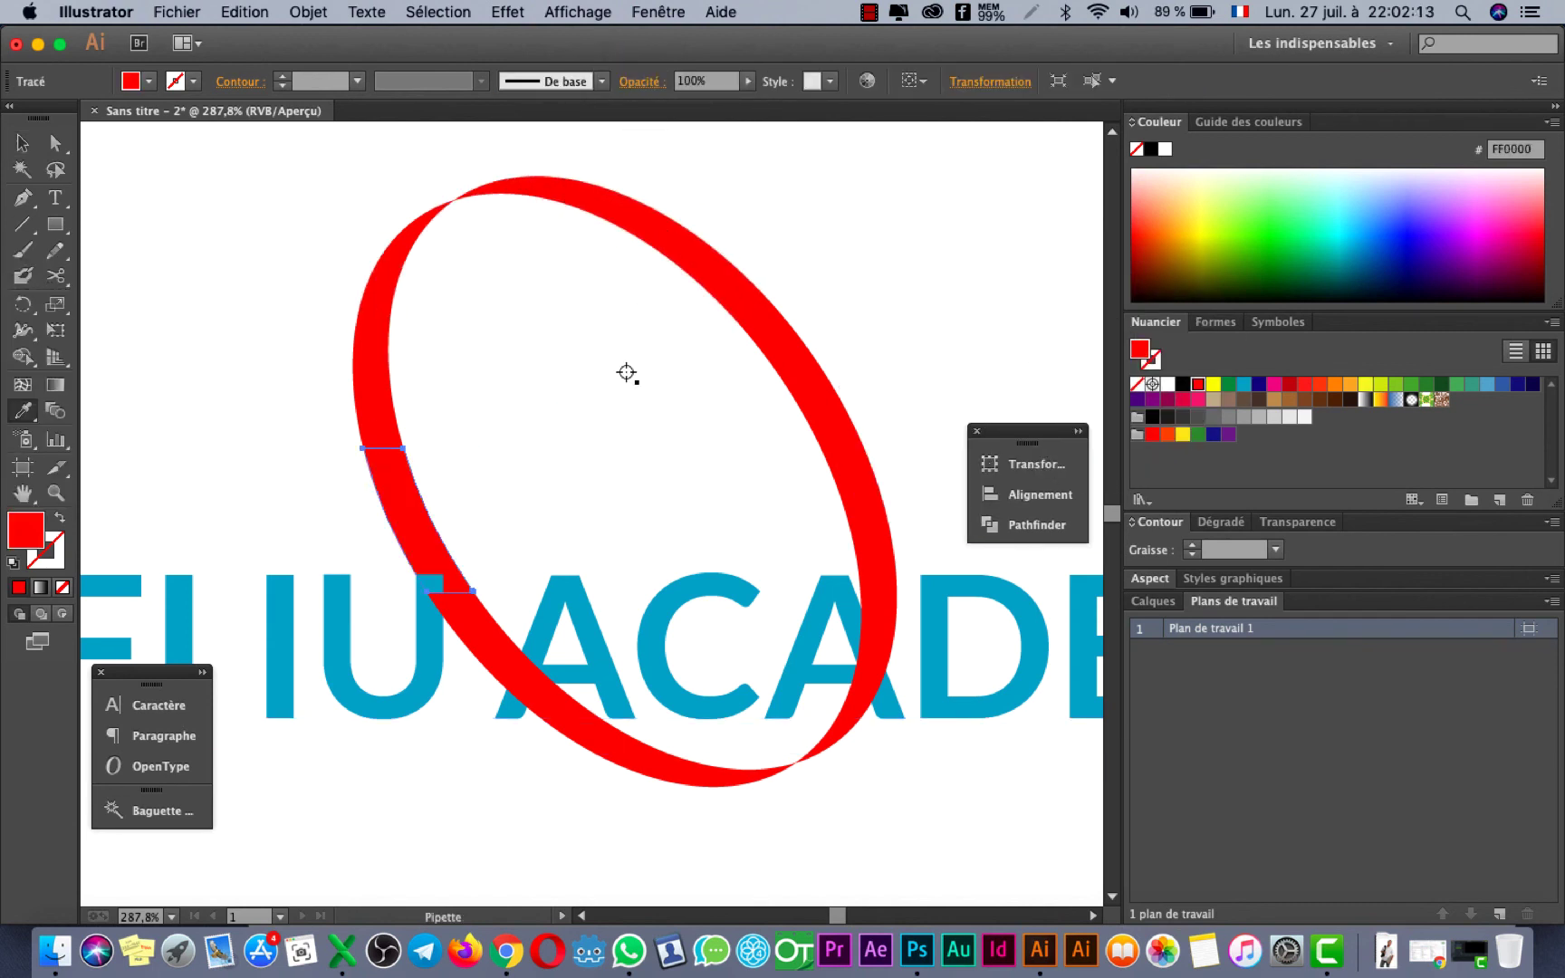
{"action": "key", "text": "v"}
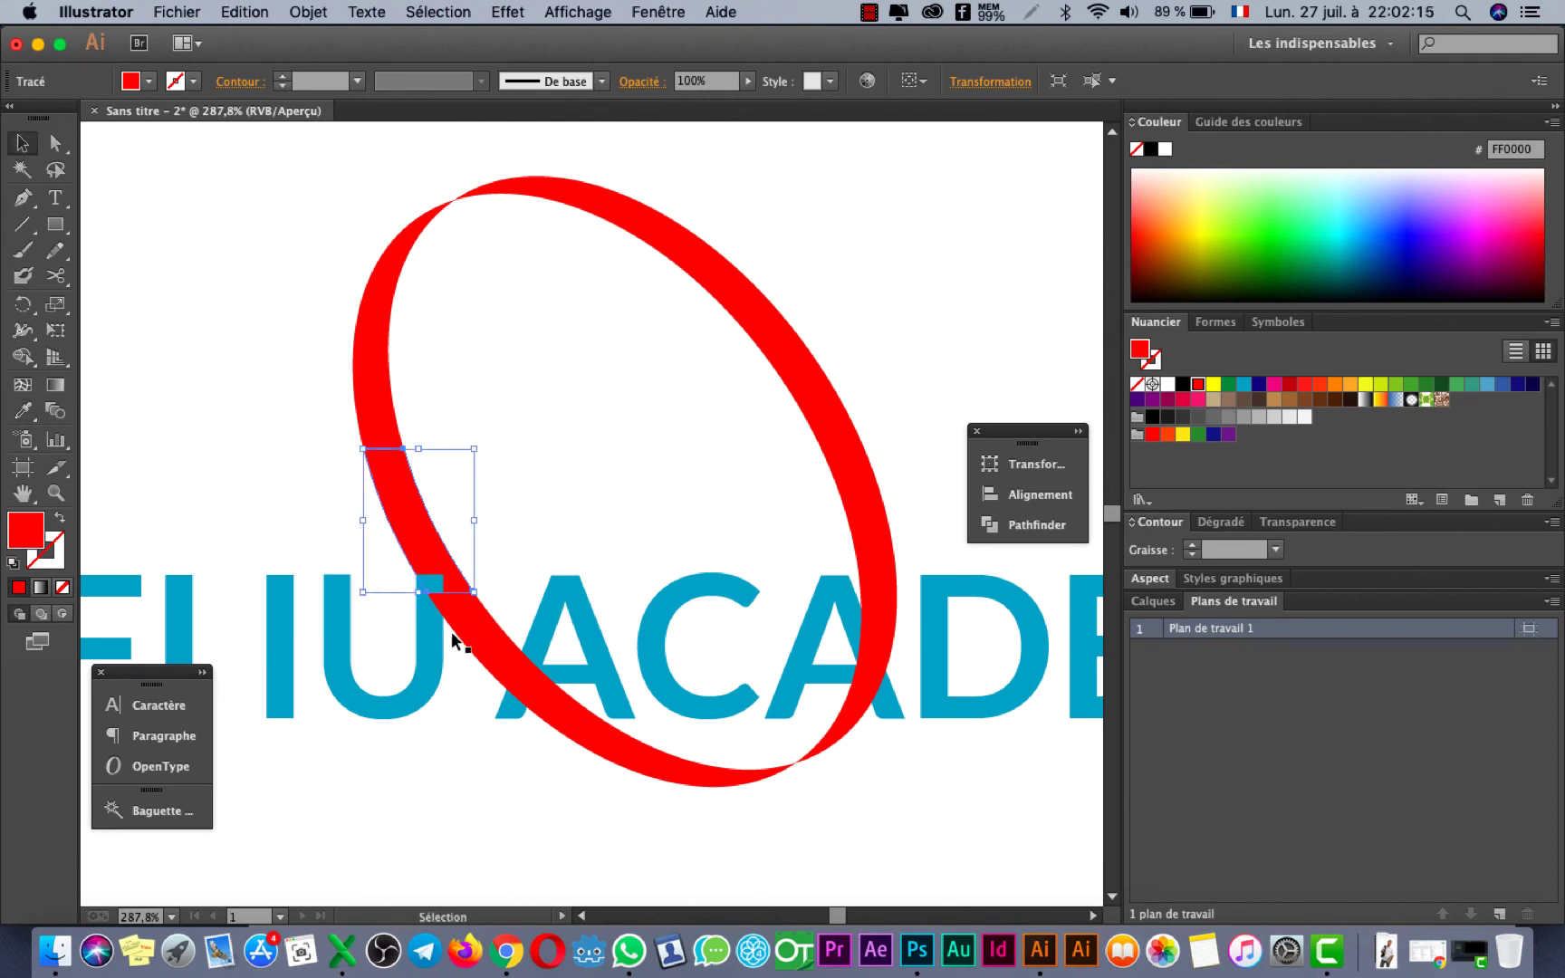
Move the blue text back up across the ring and nudge it right and slightly up so the ring passes through the U
{"action": "left_click_drag", "start_coordinate": [419, 663], "coordinate": [417, 556]}
{"action": "key", "text": "Right"}
{"action": "key", "text": "Right"}
{"action": "key", "text": "Right"}
{"action": "key", "text": "Right"}
{"action": "key", "text": "Right"}
{"action": "key", "text": "Right"}
{"action": "key", "text": "Right"}
{"action": "key", "text": "Right"}
{"action": "key", "text": "Right"}
{"action": "key", "text": "Right"}
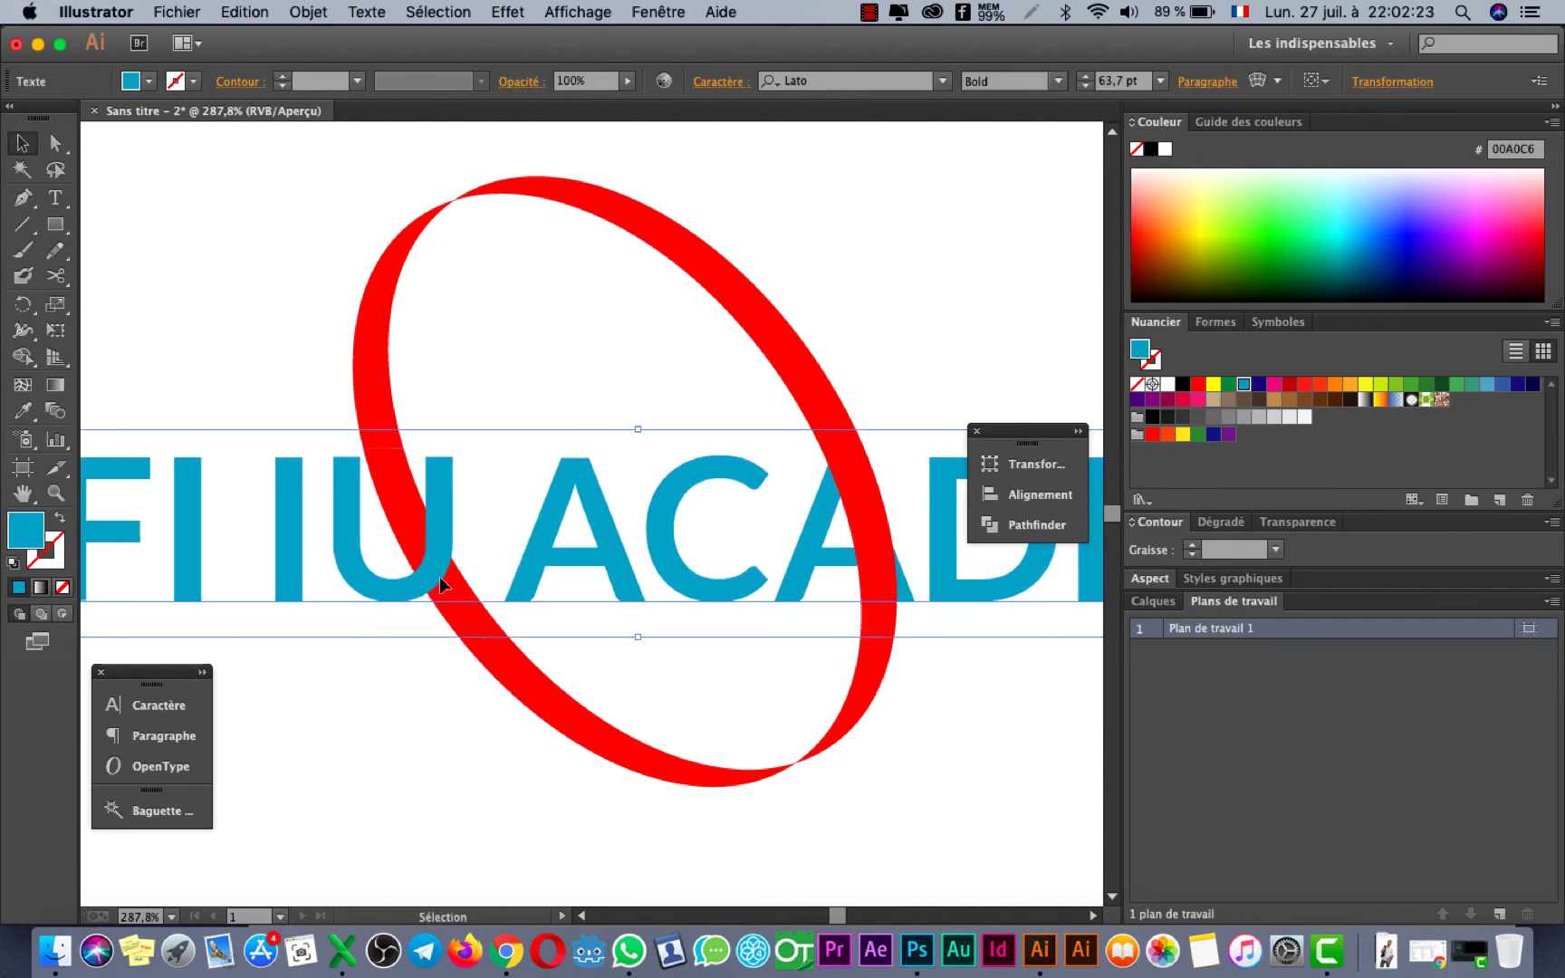
{"action": "key", "text": "Up"}
{"action": "key", "text": "Up"}
{"action": "key", "text": "Up"}
{"action": "key", "text": "Up"}
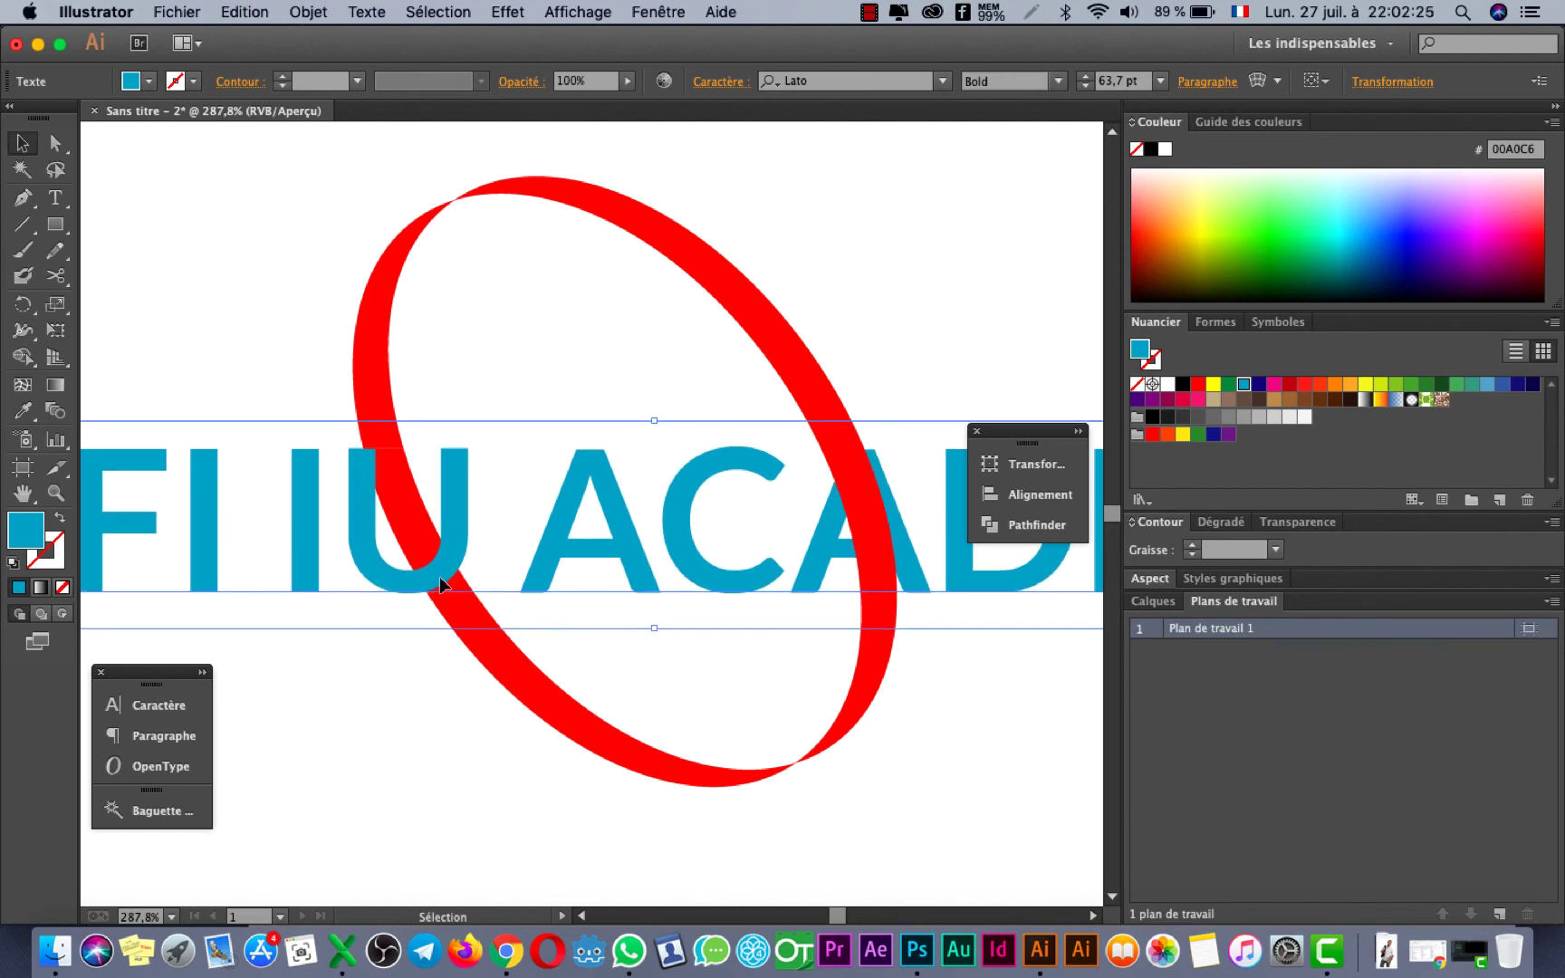
{"action": "key", "text": "Right"}
{"action": "key", "text": "Up"}
{"action": "key", "text": "Right"}
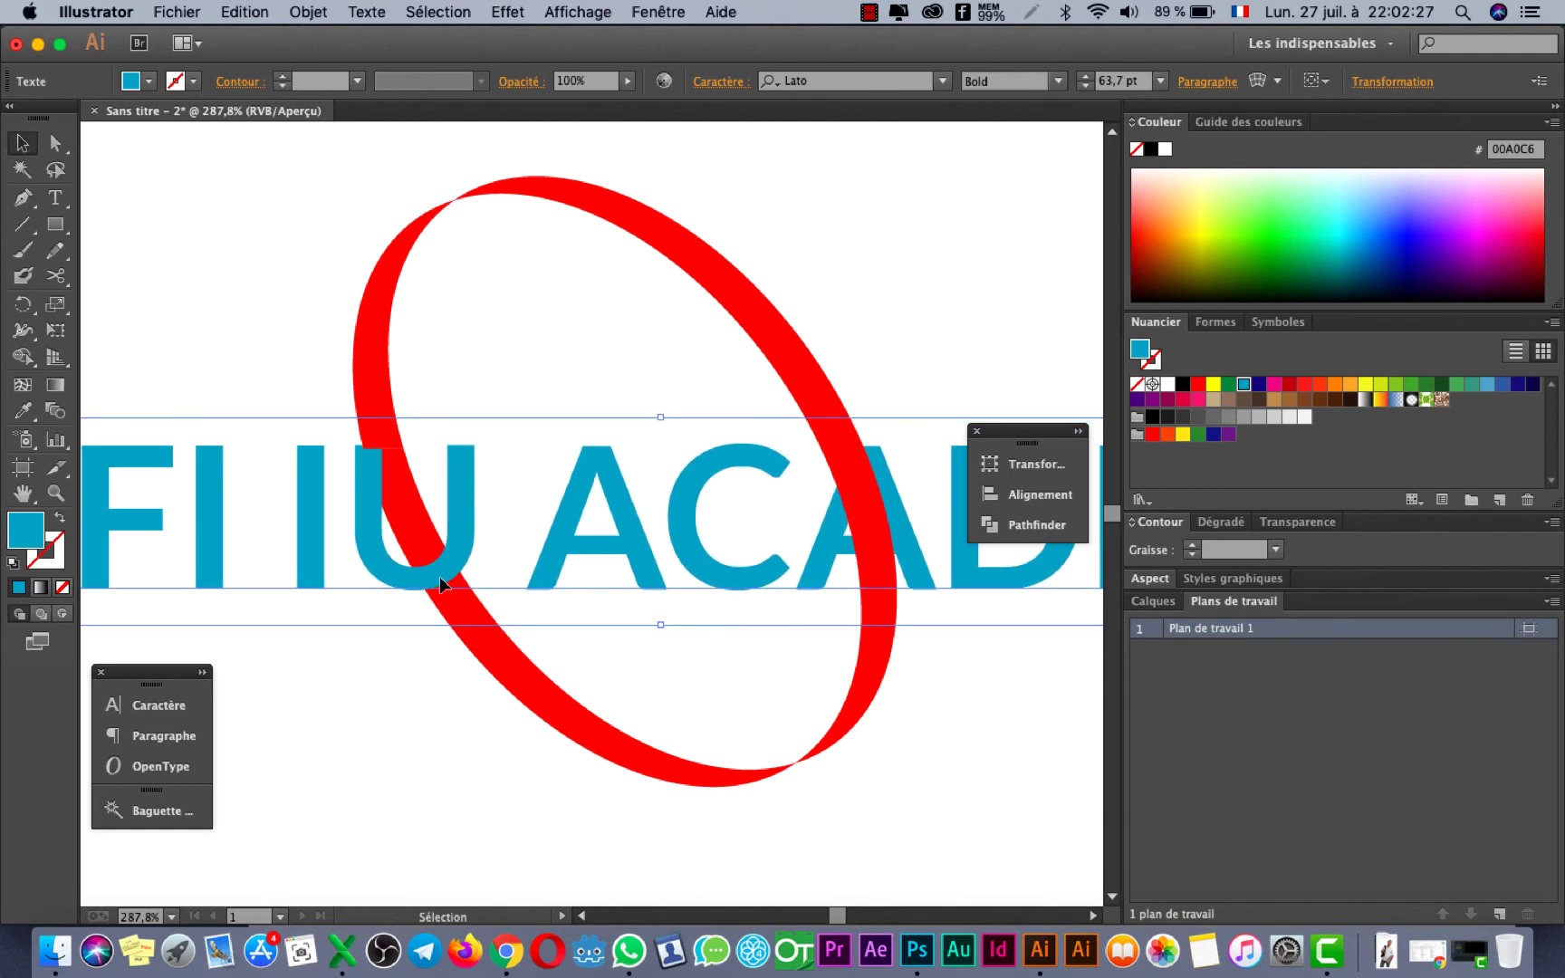
Deselect the logo text and move the spare DEFI text copy fully off the artboard's right side
{"action": "key", "text": "super+shift+a"}
{"action": "key", "text": "super+minus"}
{"action": "key", "text": "super+minus"}
{"action": "key", "text": "super+minus"}
{"action": "key", "text": "v"}
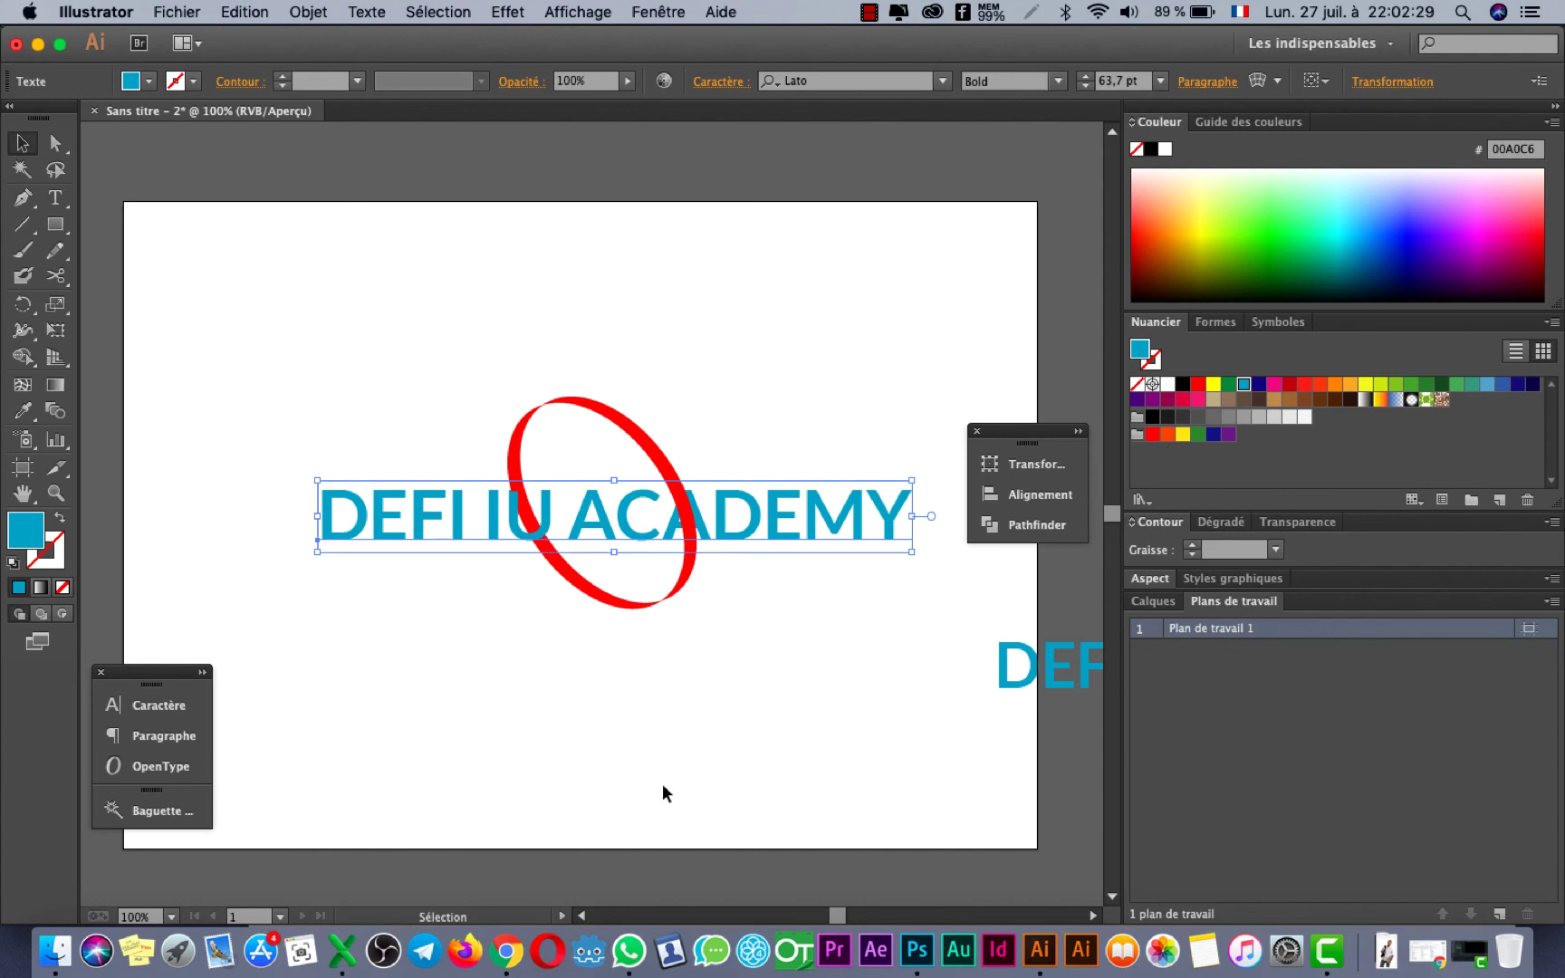
{"action": "key", "text": "super+shift+a"}
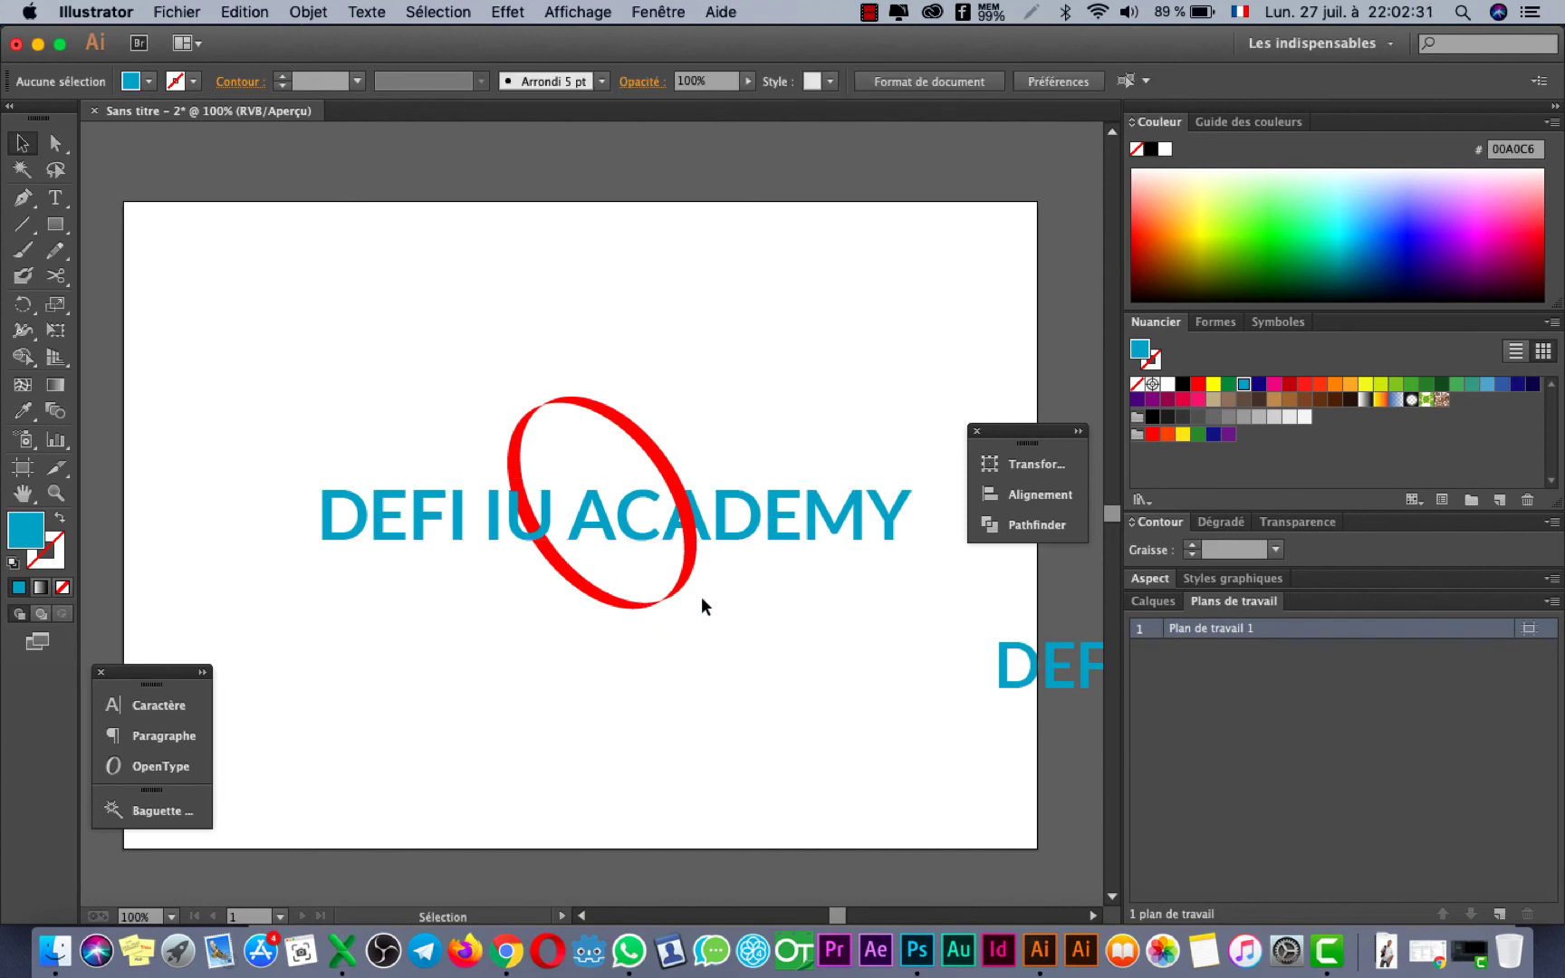
{"action": "scroll", "coordinate": [615, 652], "scroll_direction": "down", "scroll_amount": 1}
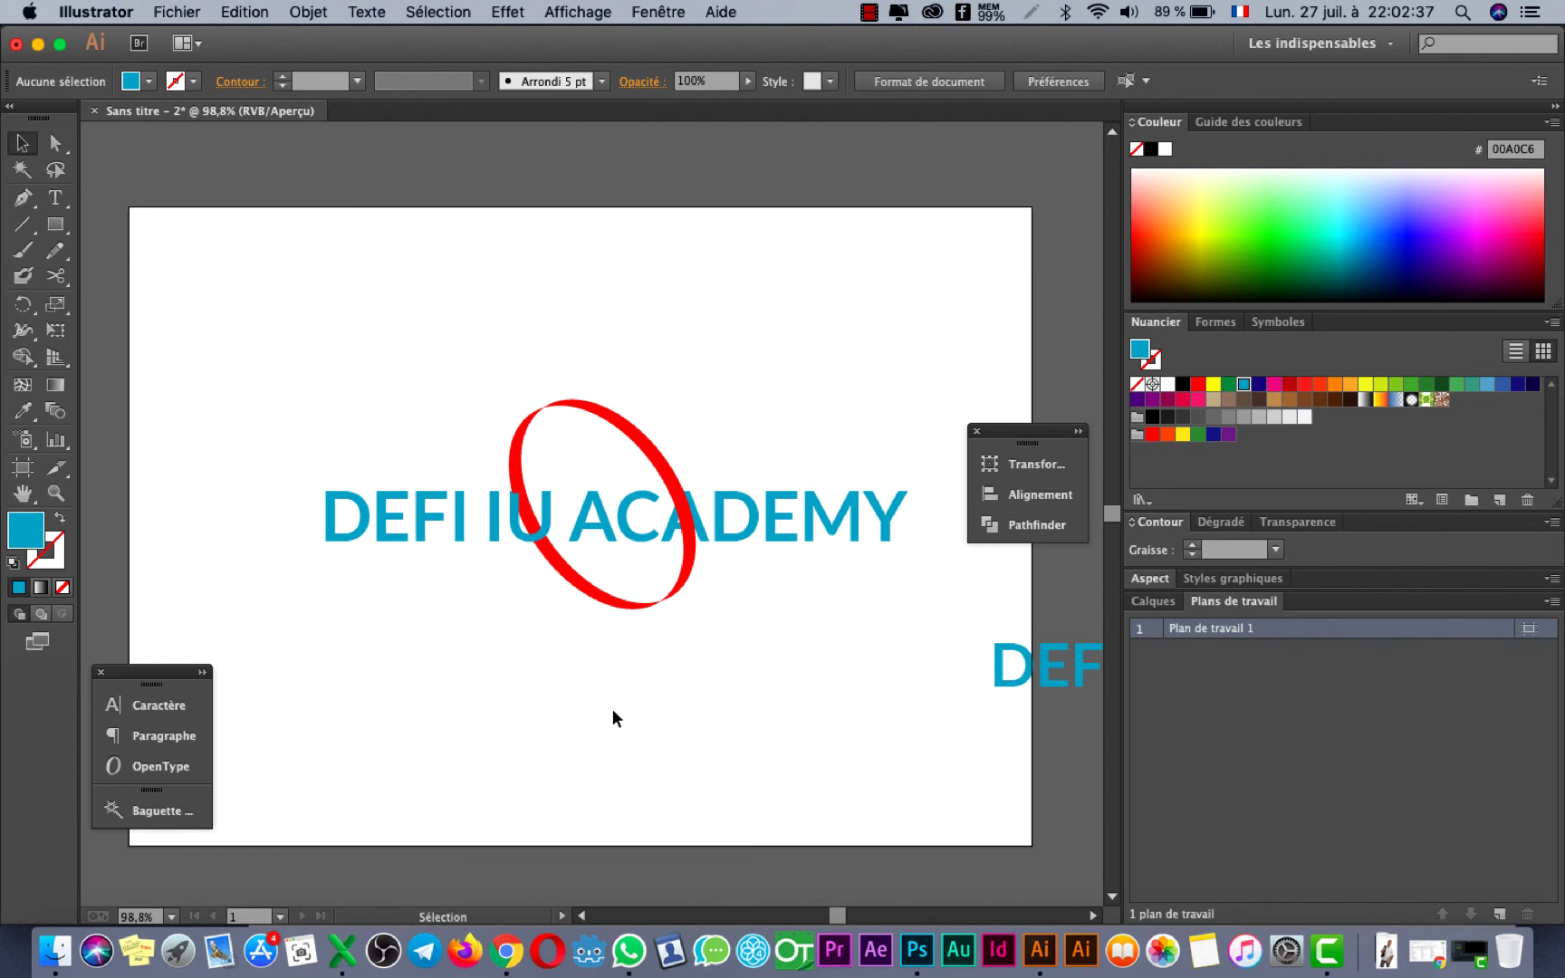
{"action": "left_click_drag", "start_coordinate": [1004, 687], "coordinate": [1077, 688]}
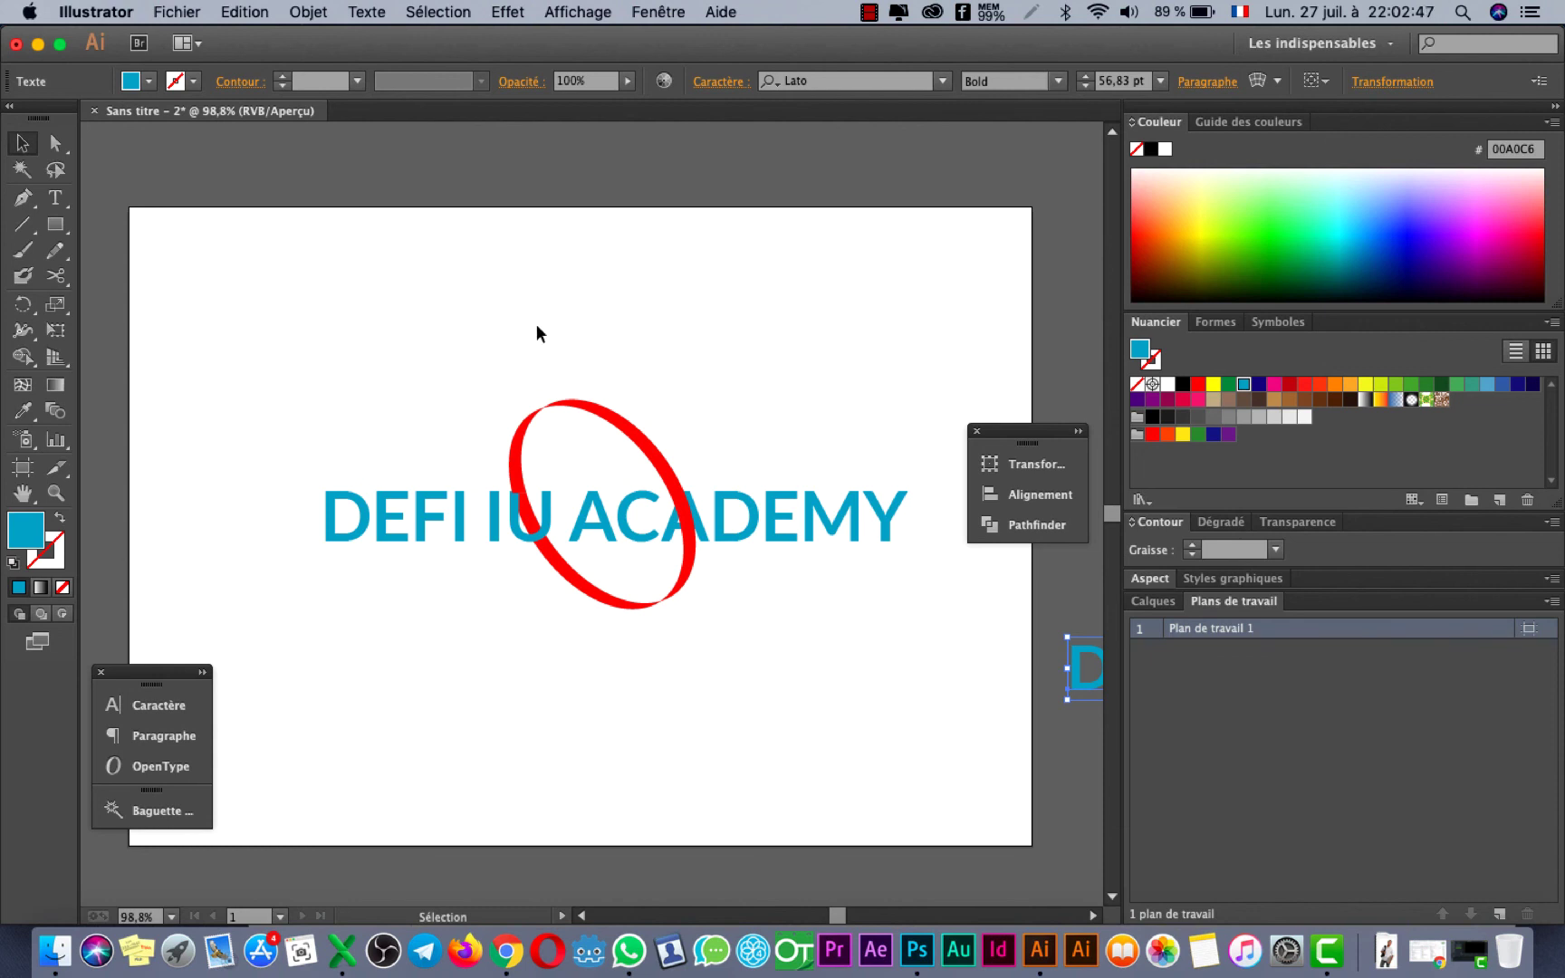
Export the logo as "Sans titre - 2.jpg" in JPEG format to the AI folder, using all artboards
{"action": "left_click", "coordinate": [193, 15]}
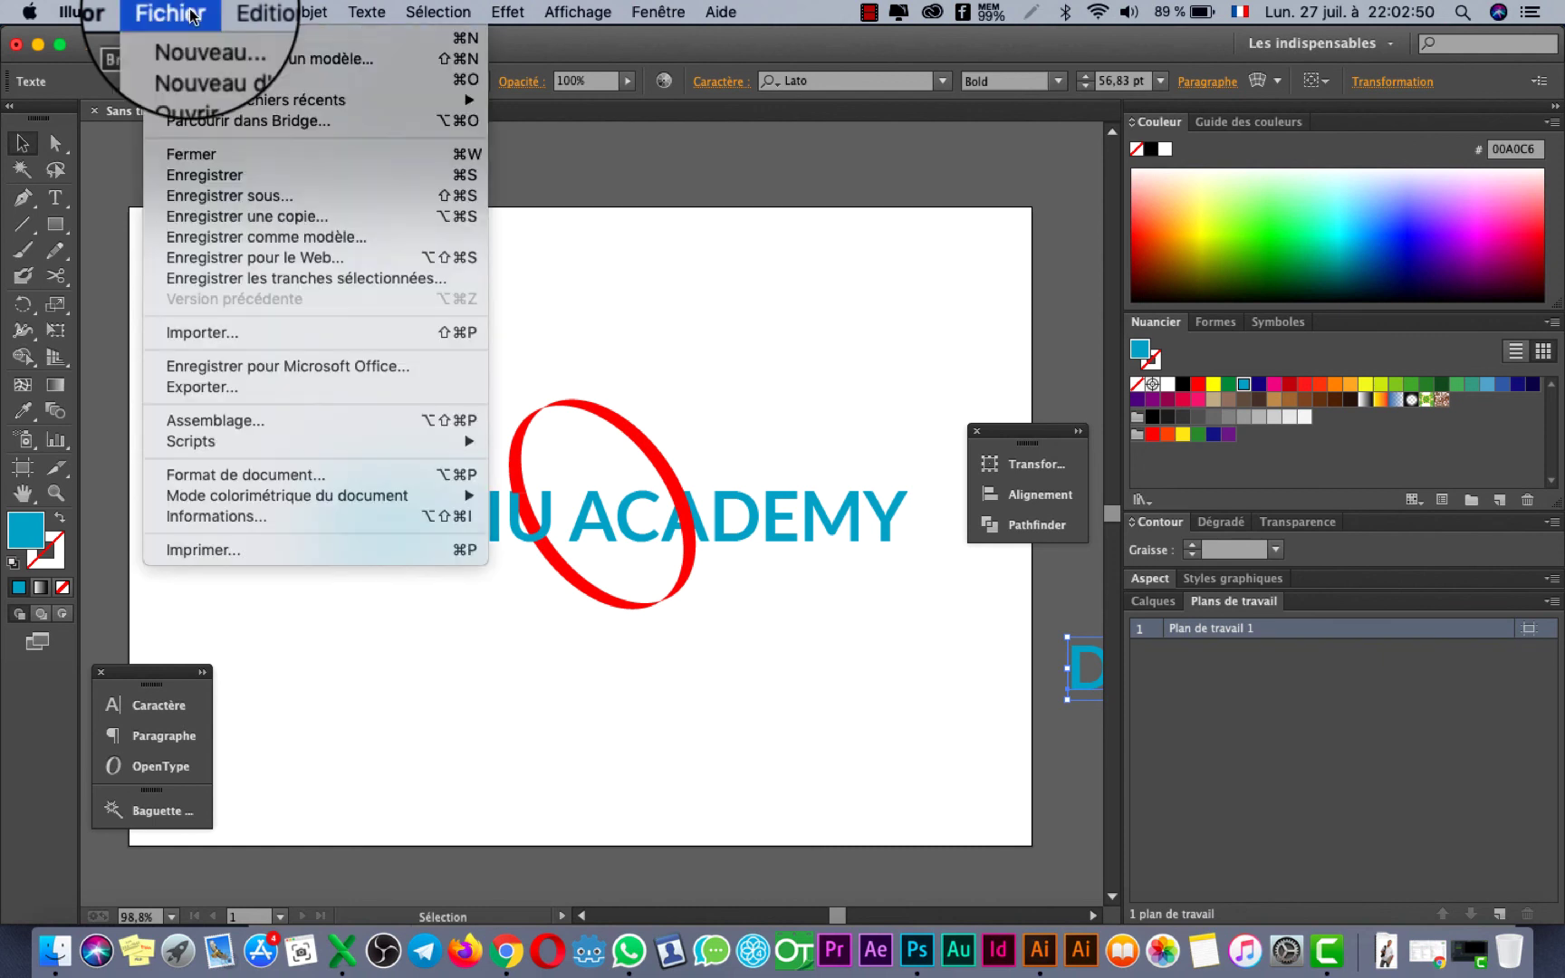
{"action": "left_click", "coordinate": [318, 389]}
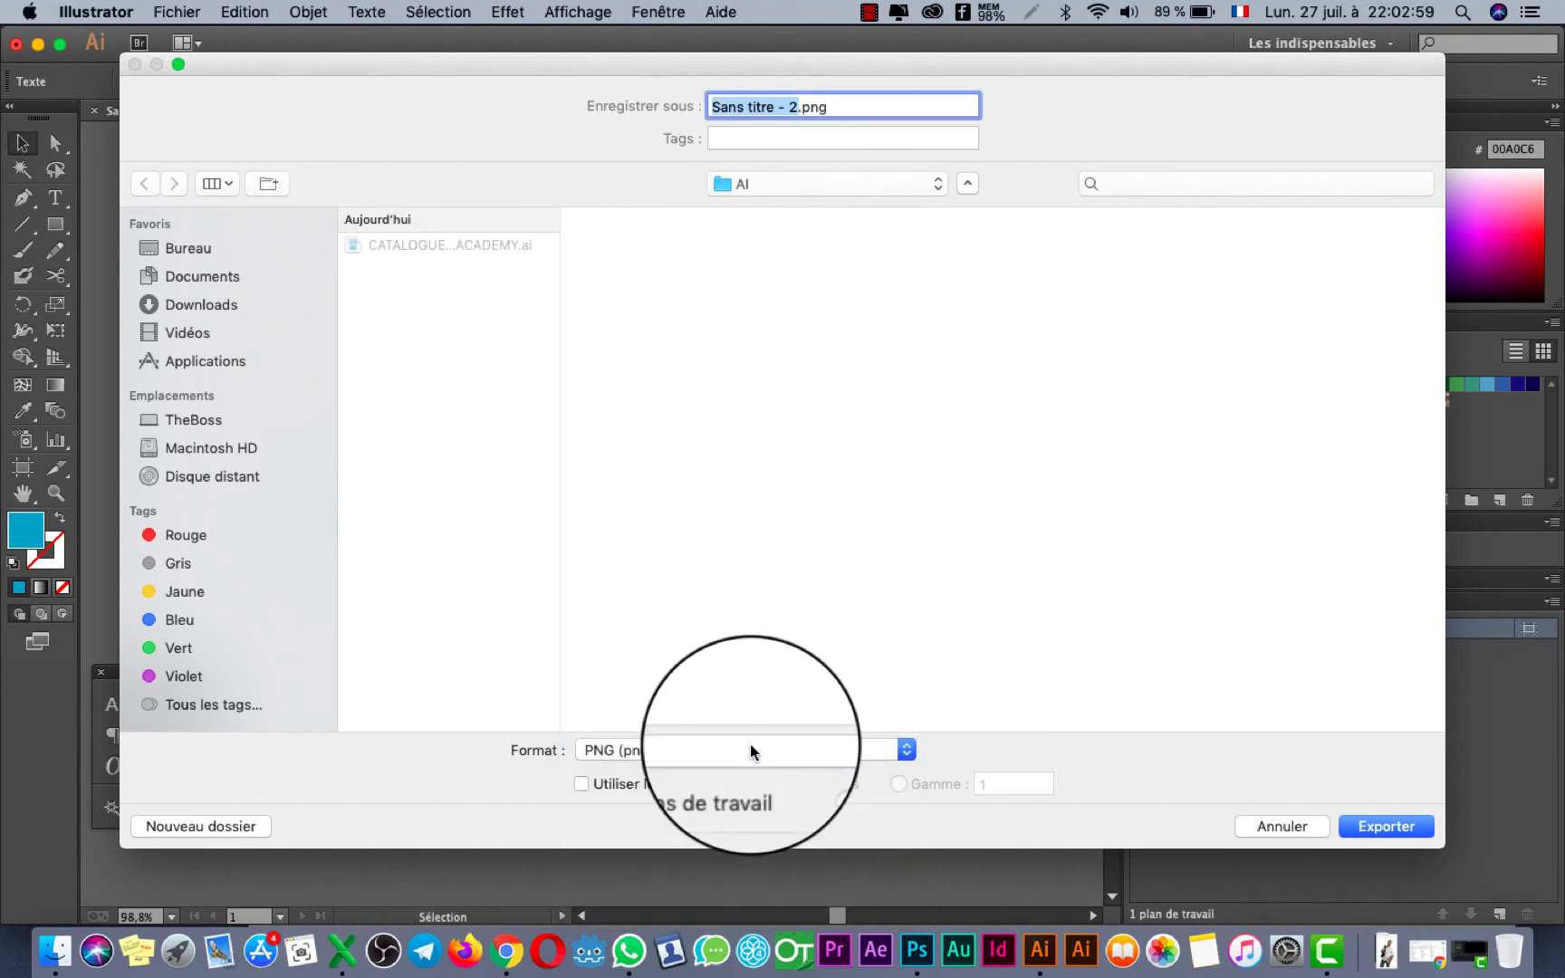
{"action": "left_click", "coordinate": [831, 748]}
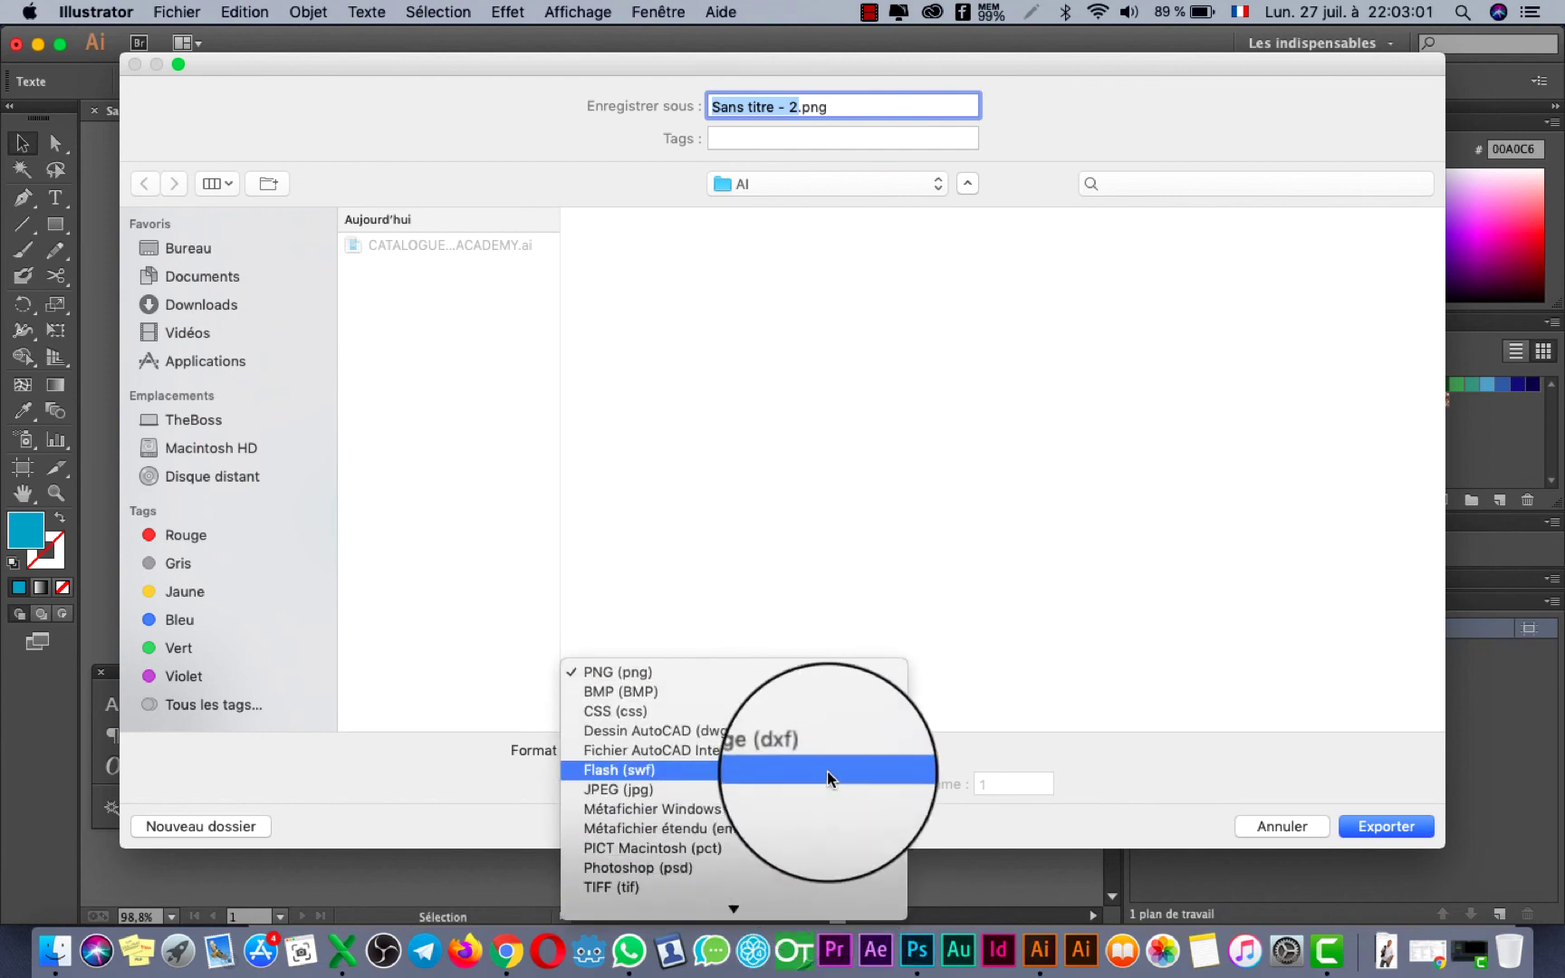
{"action": "left_click", "coordinate": [829, 784]}
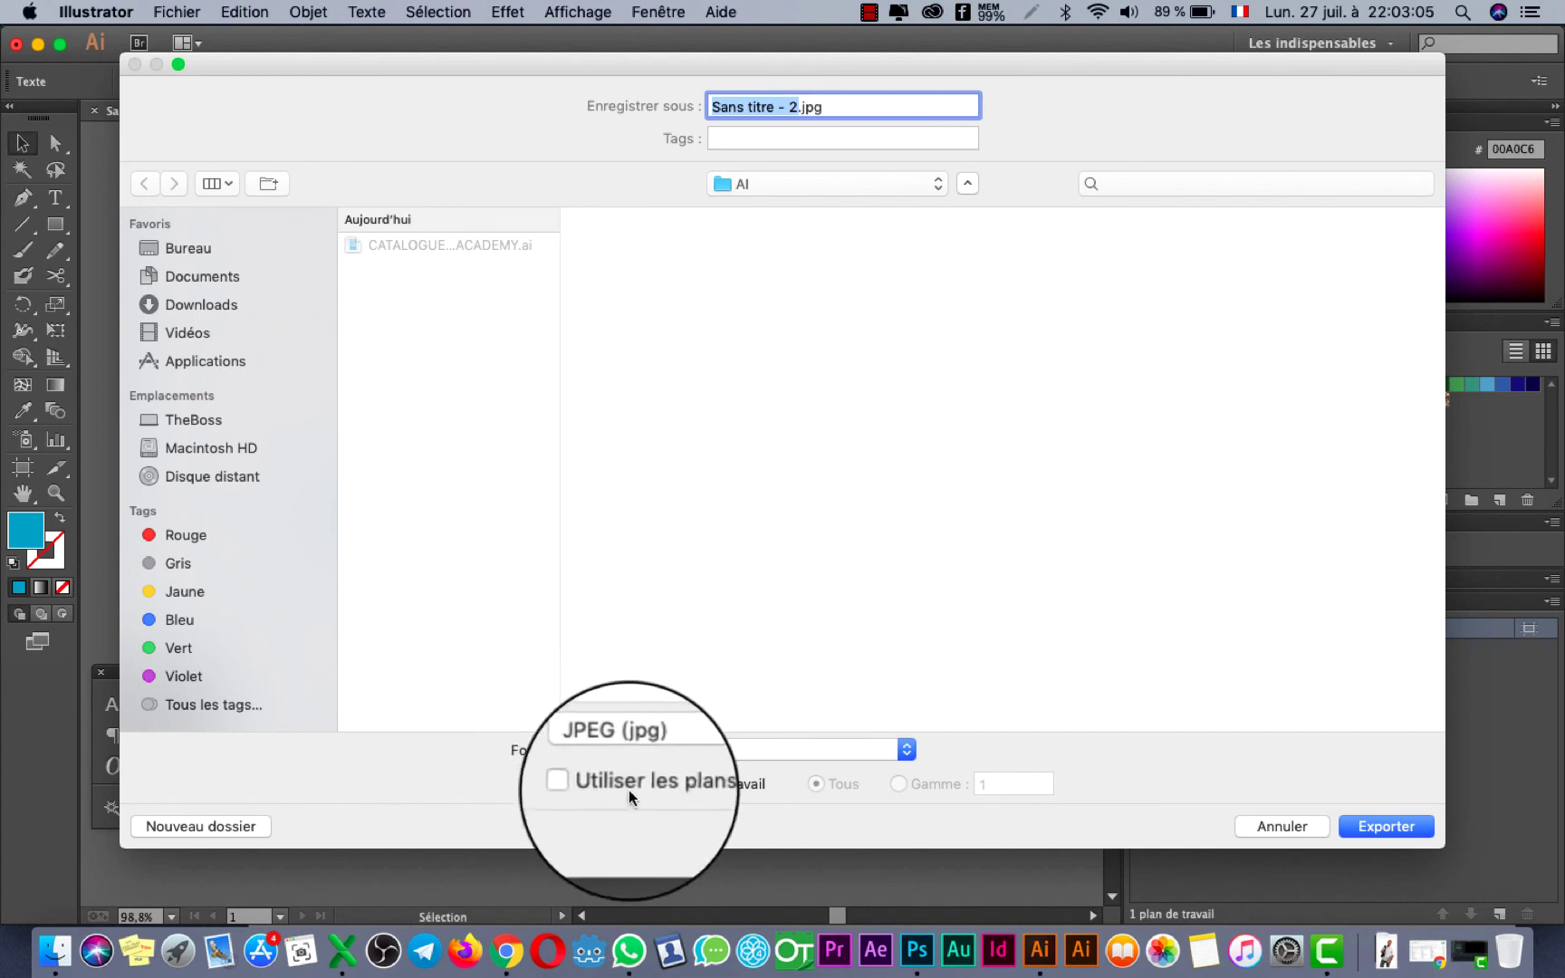
{"action": "left_click", "coordinate": [582, 782]}
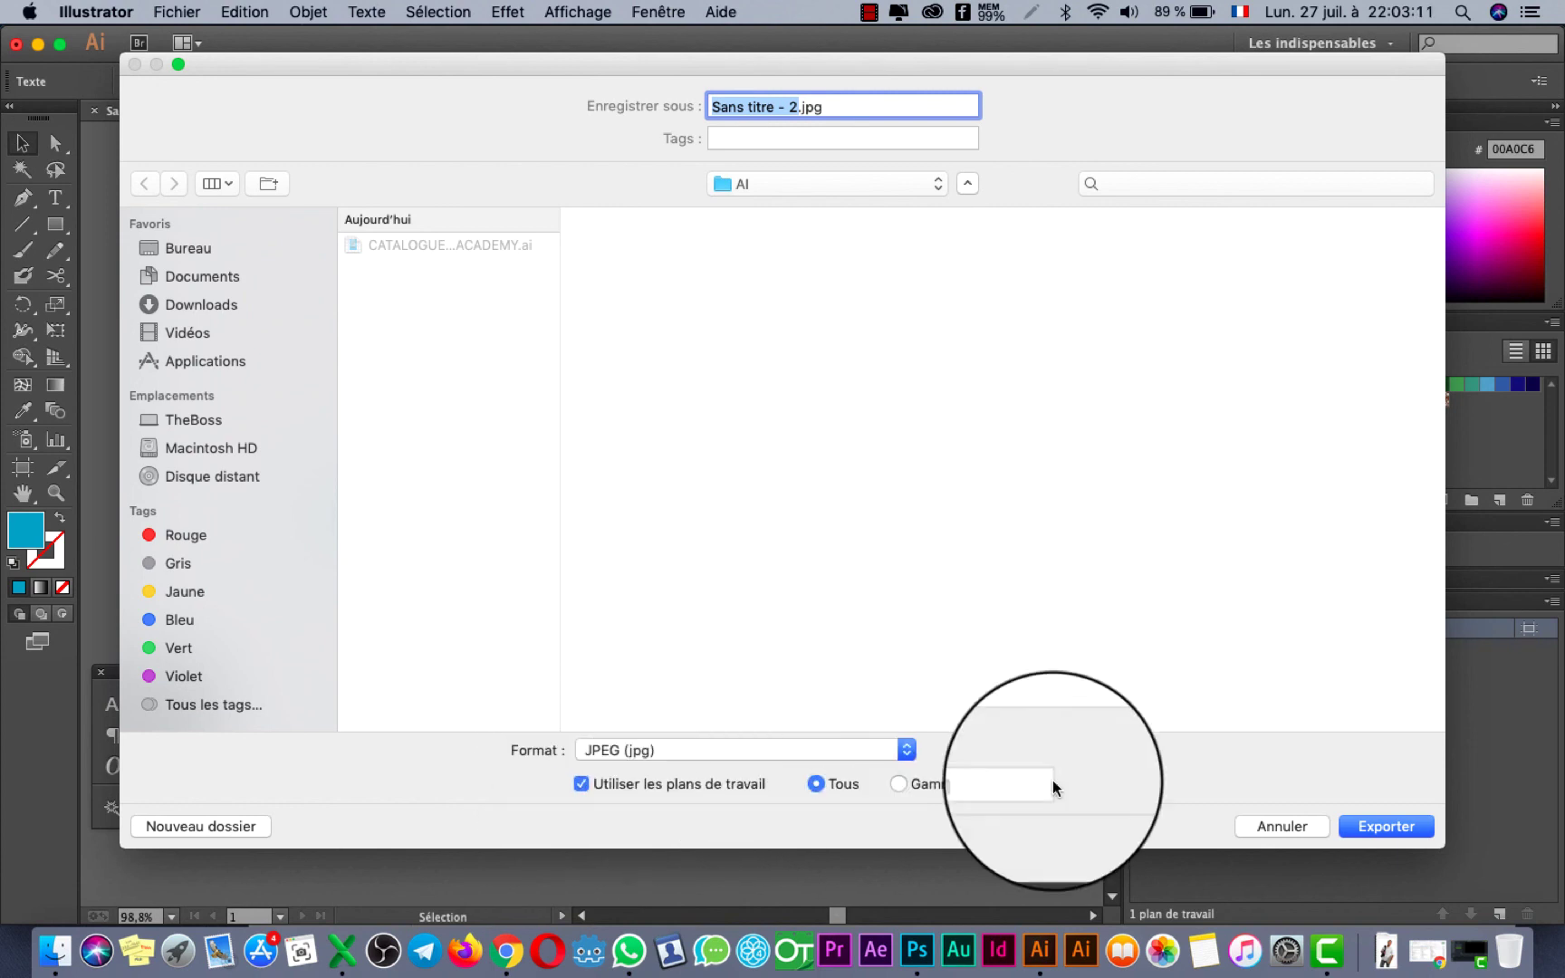
{"action": "left_click", "coordinate": [1383, 824]}
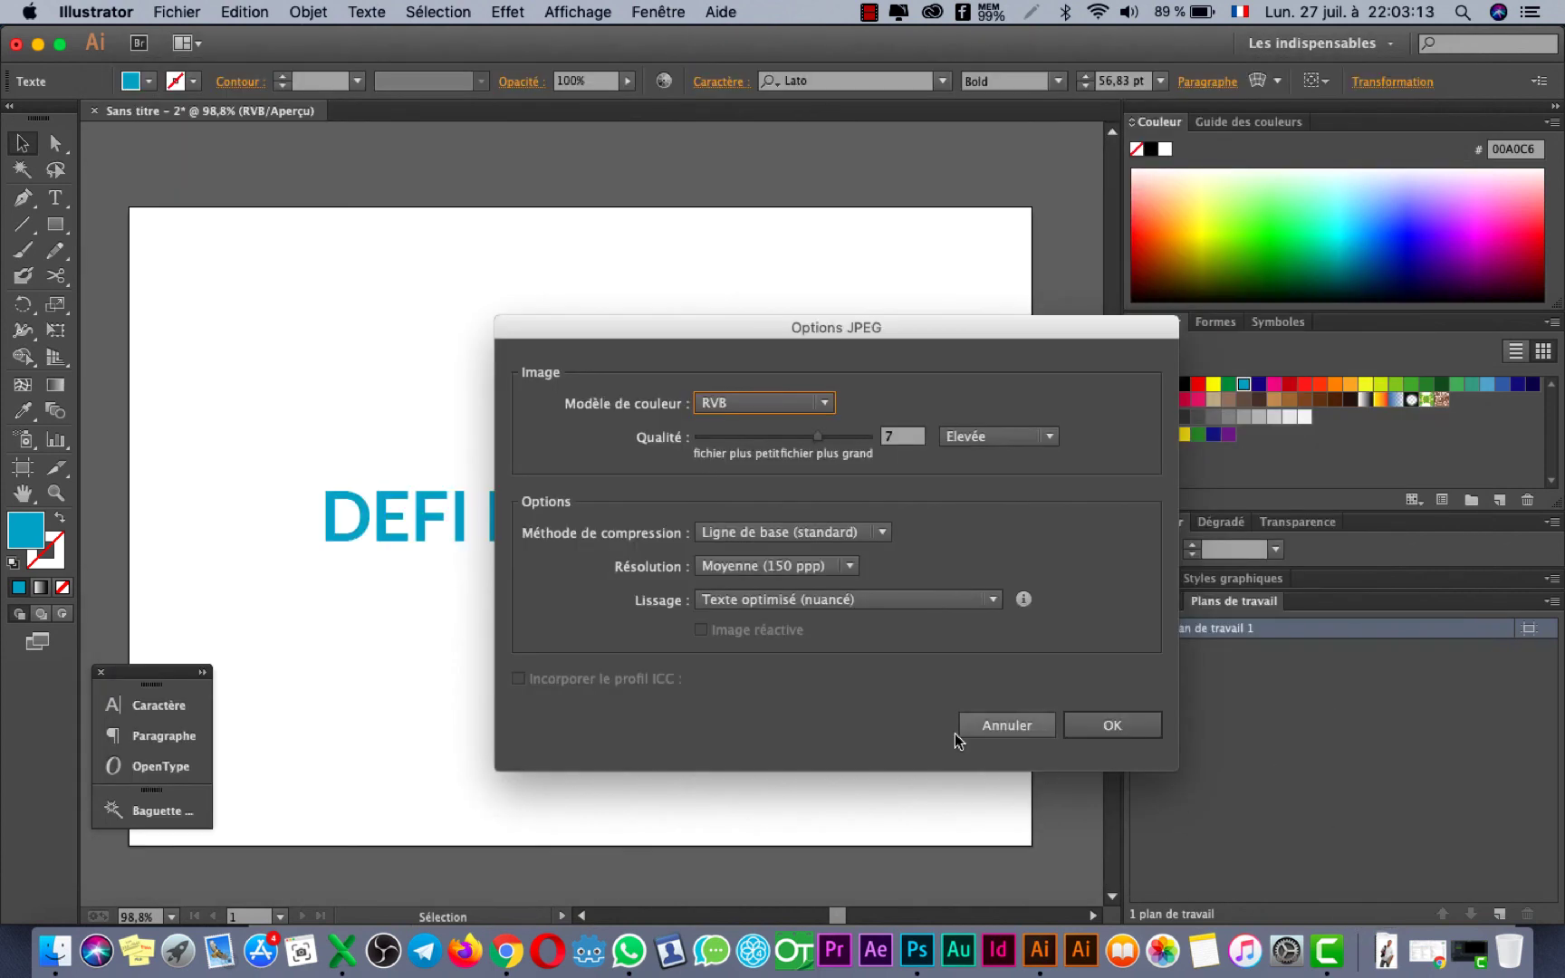
Choose the RVB color model and Moyenne (150 ppp) resolution in the JPEG options, and close the dialog
{"action": "left_click_drag", "start_coordinate": [811, 322], "coordinate": [1364, 311]}
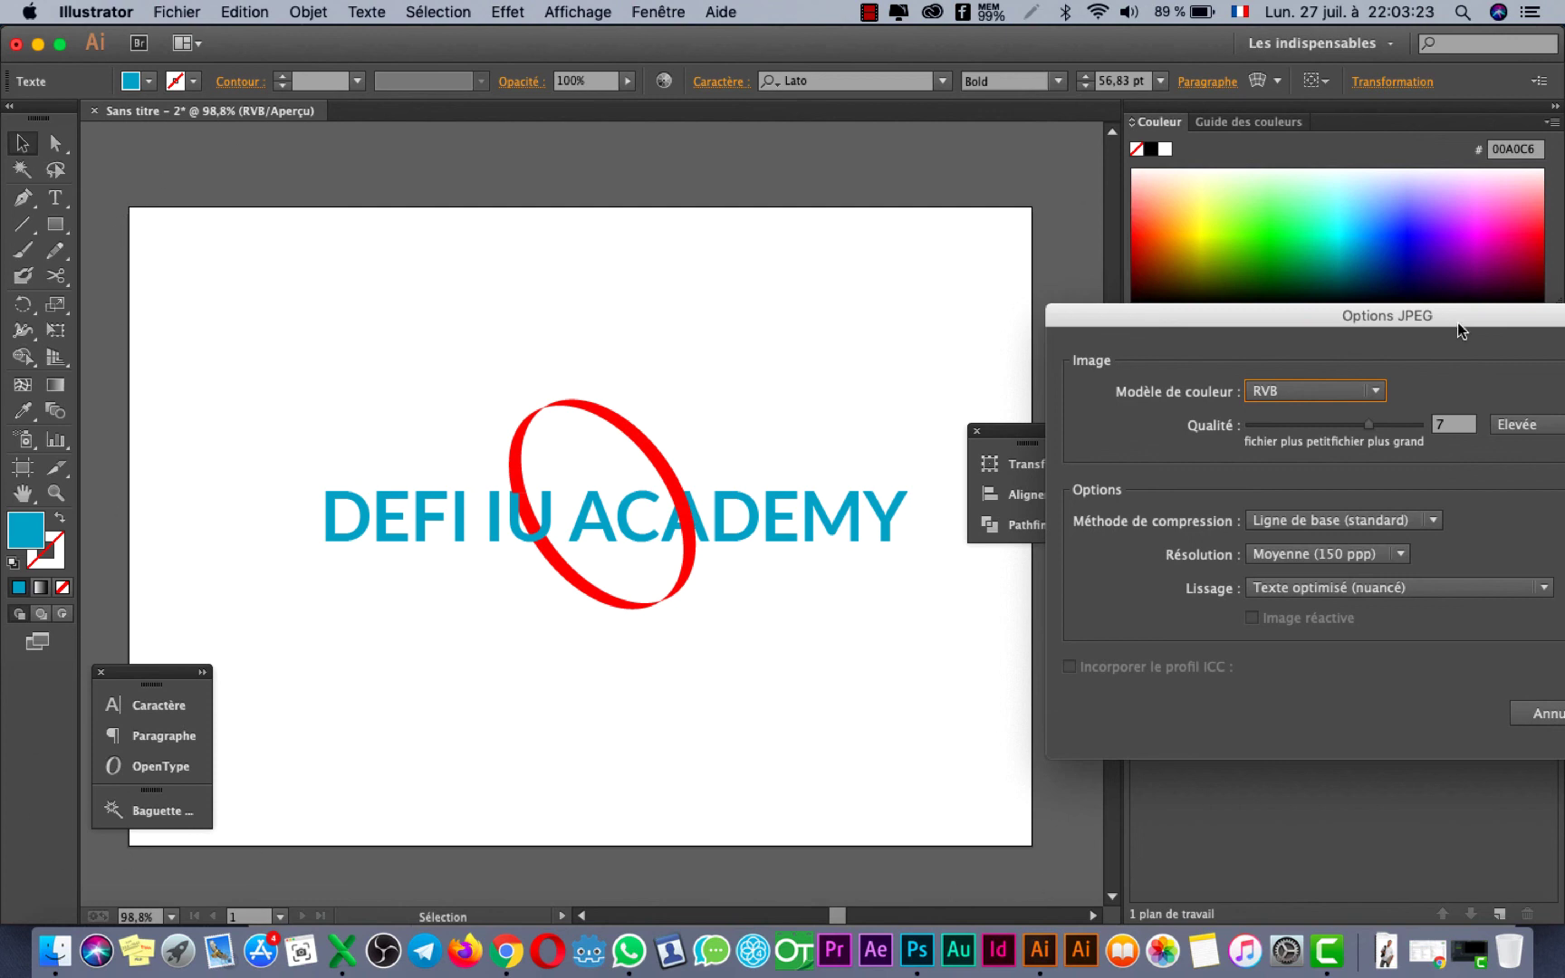
{"action": "left_click_drag", "start_coordinate": [1457, 323], "coordinate": [772, 361]}
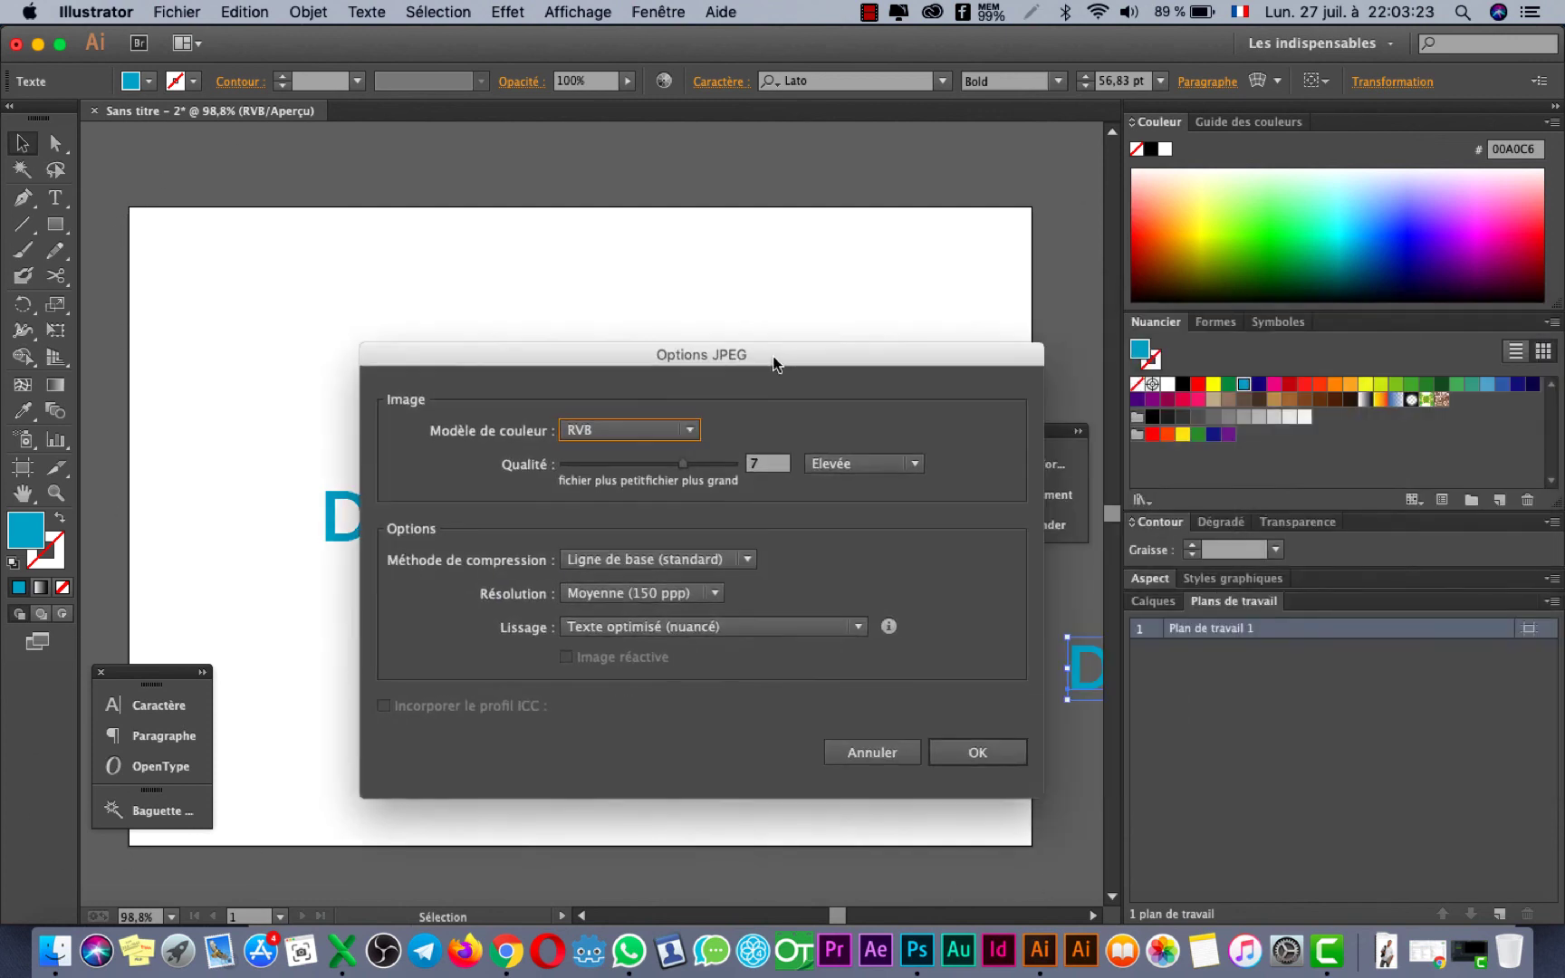
{"action": "left_click", "coordinate": [629, 433]}
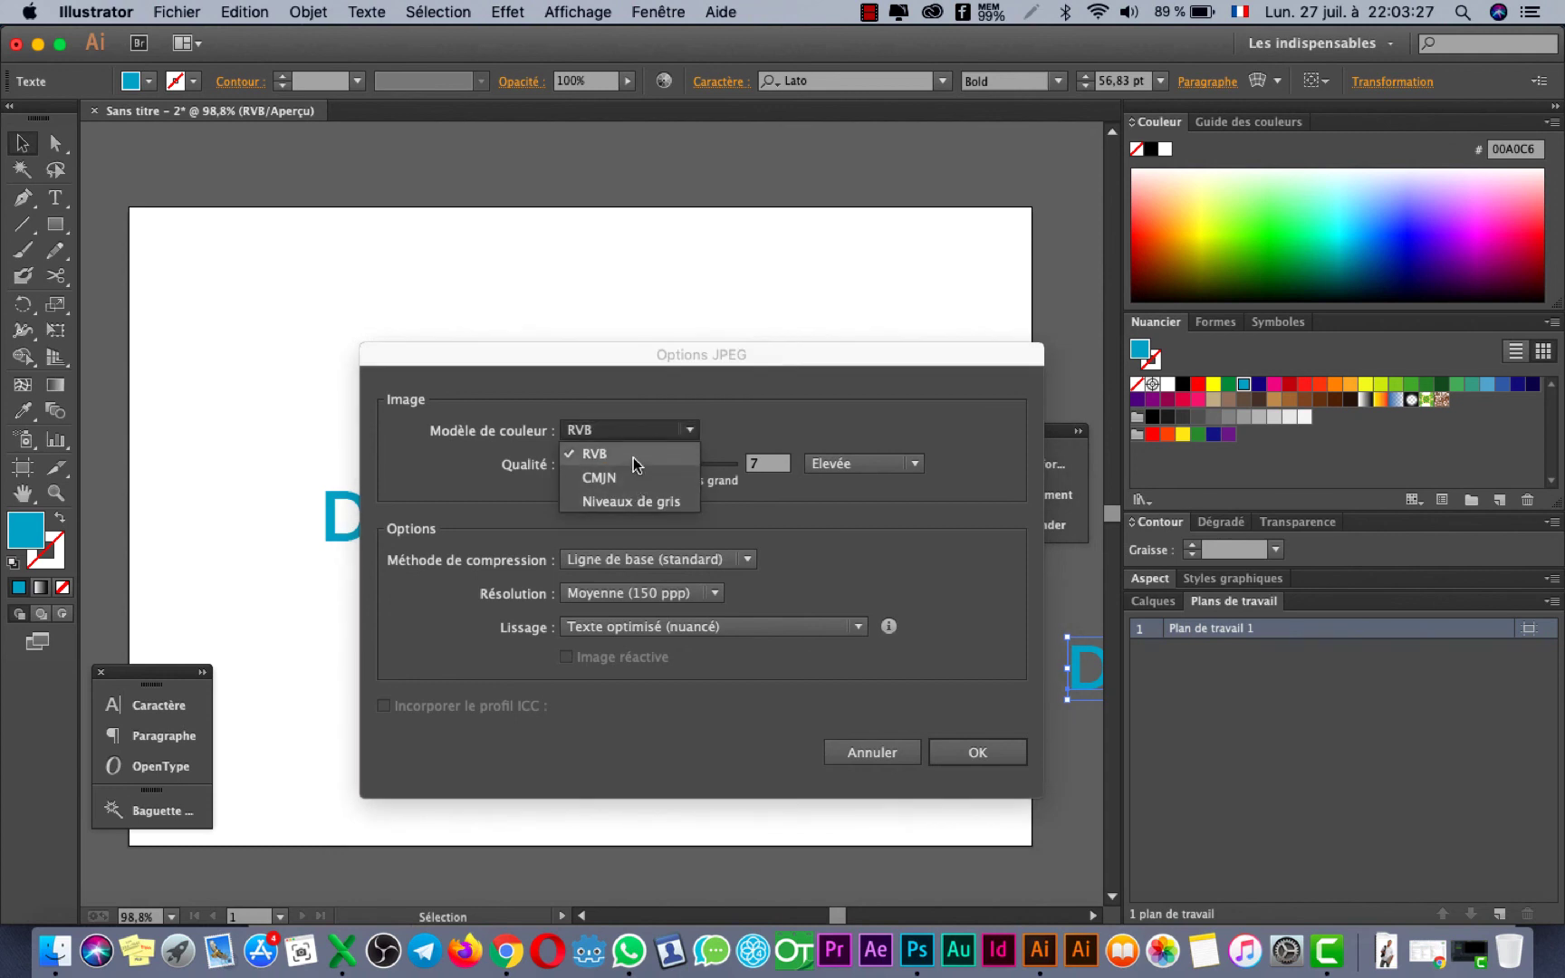
{"action": "left_click", "coordinate": [633, 457]}
{"action": "left_click", "coordinate": [677, 596]}
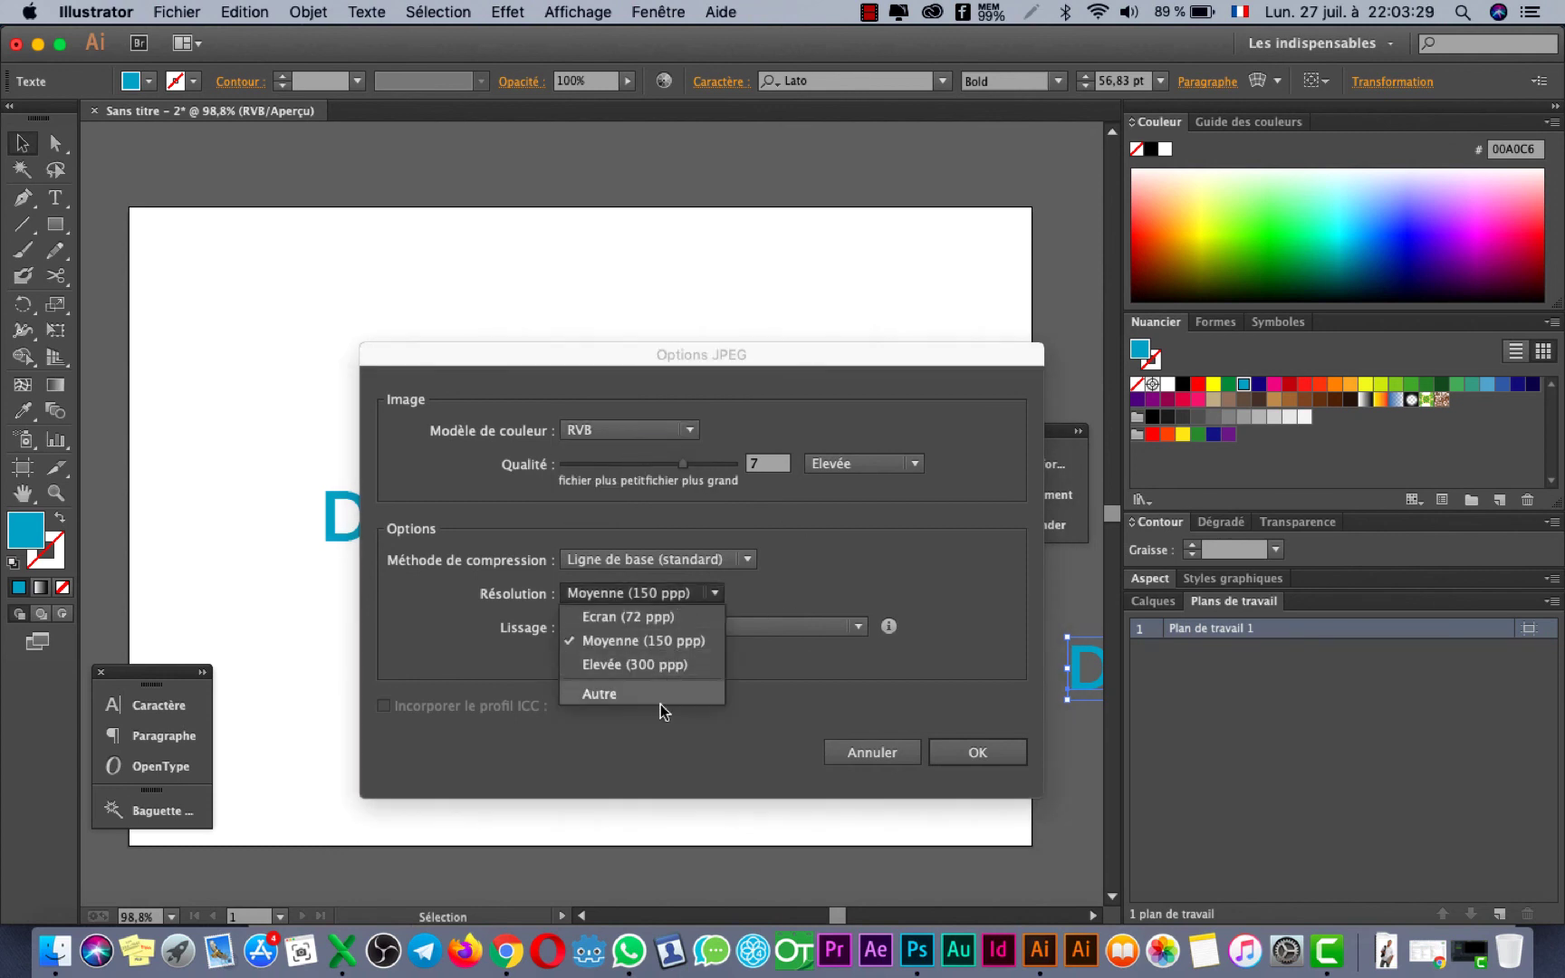
{"action": "left_click", "coordinate": [668, 648]}
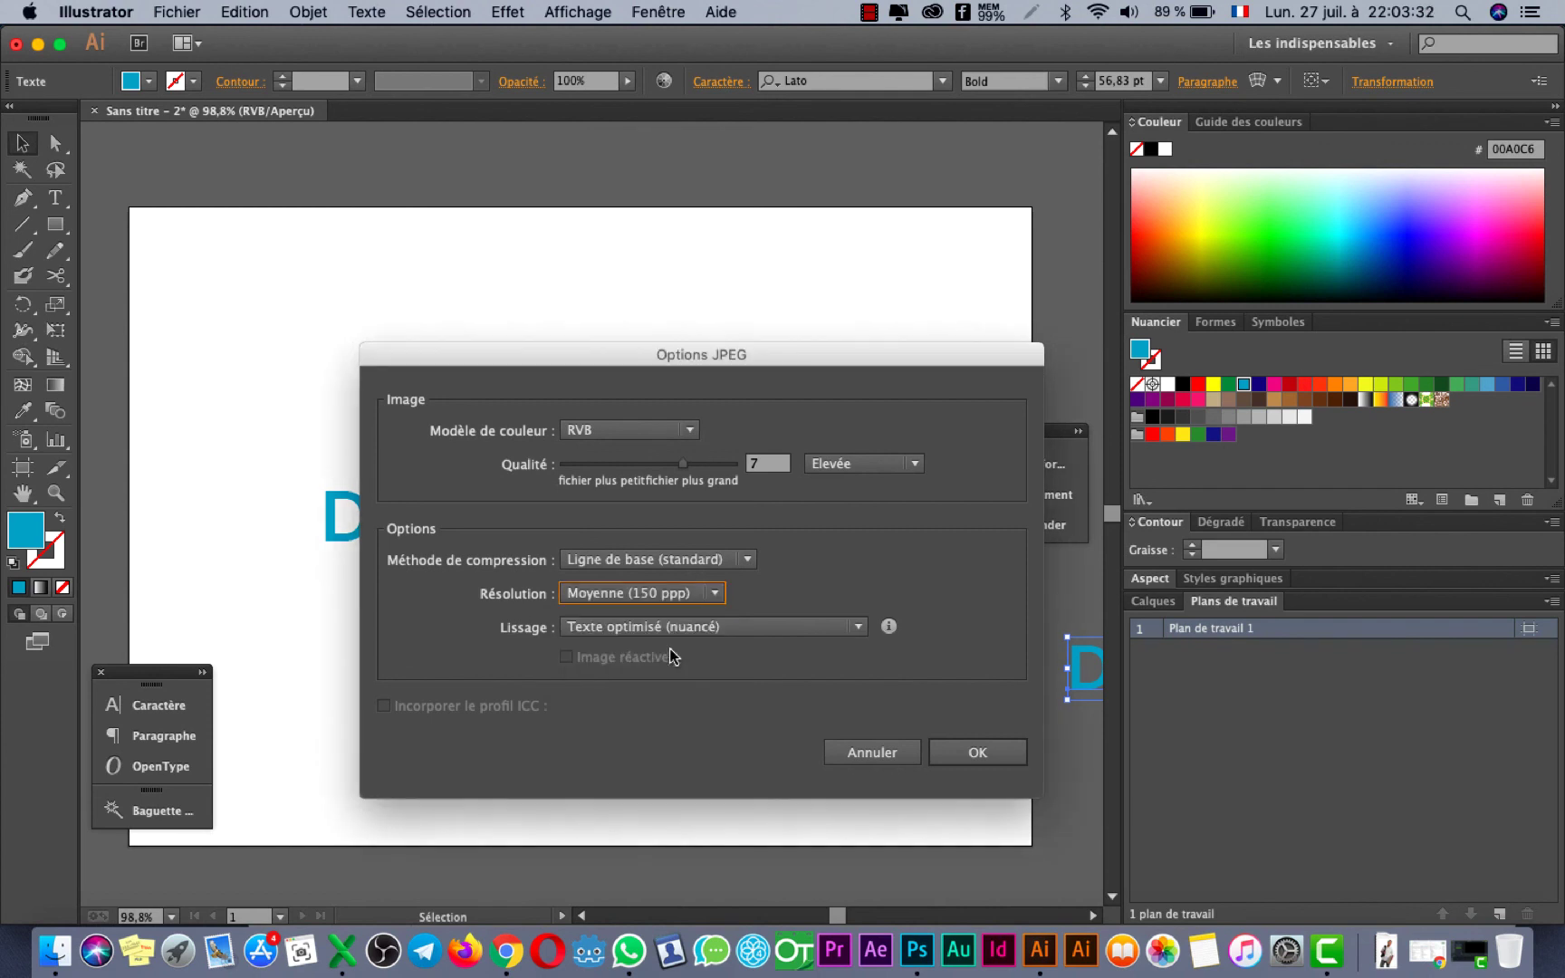
{"action": "left_click", "coordinate": [671, 597]}
{"action": "left_click", "coordinate": [960, 658]}
{"action": "left_click", "coordinate": [820, 753]}
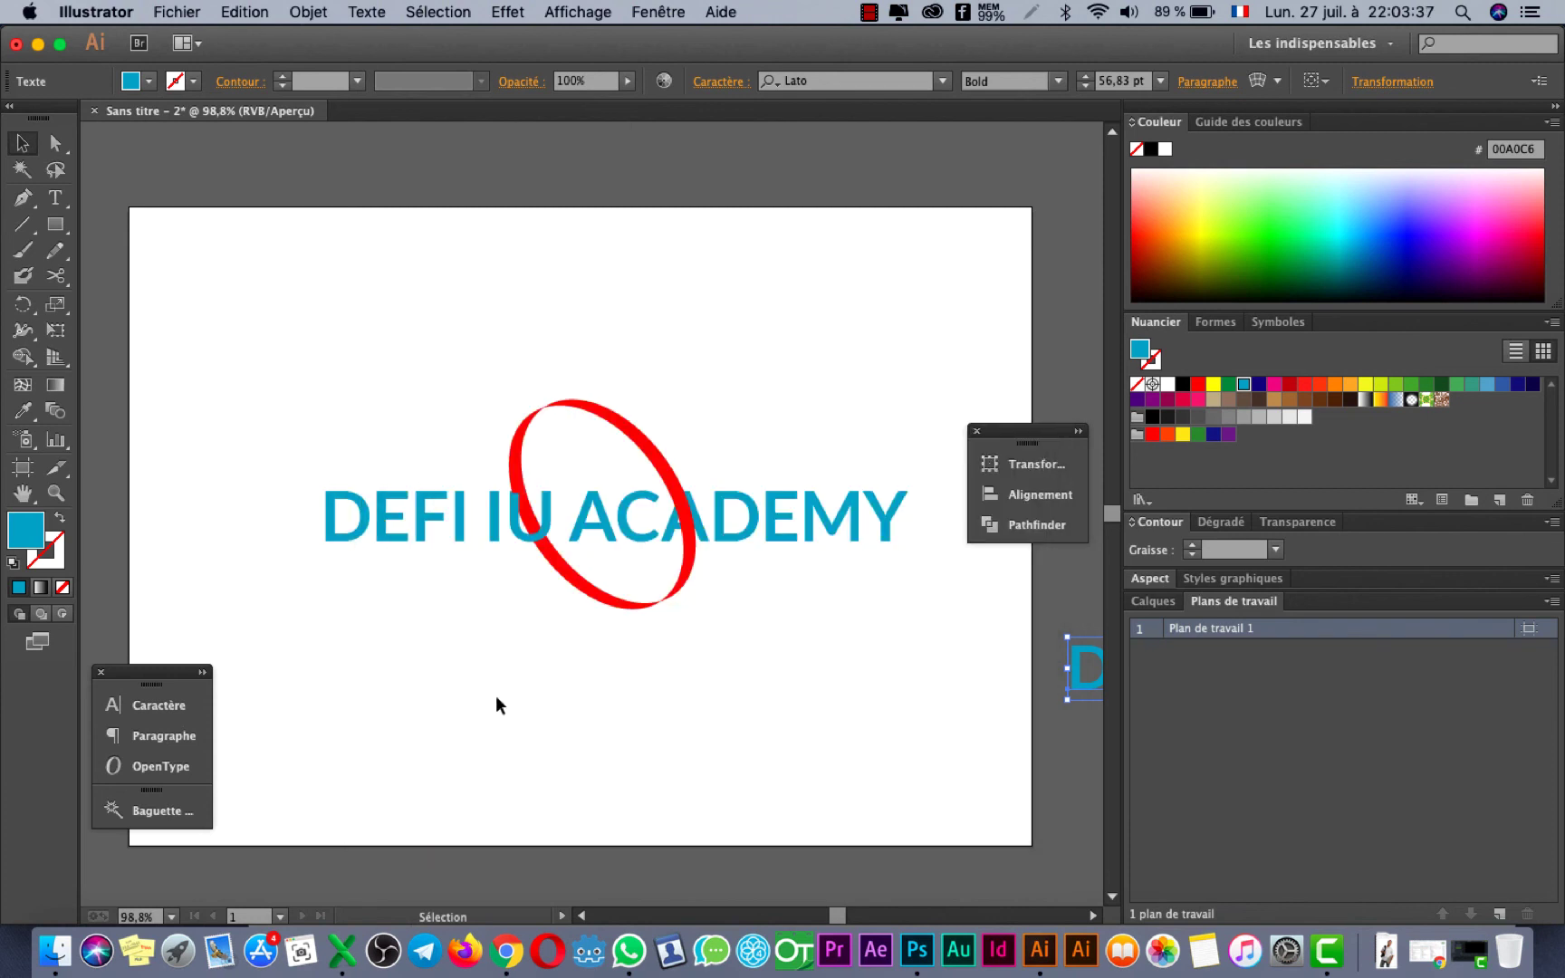